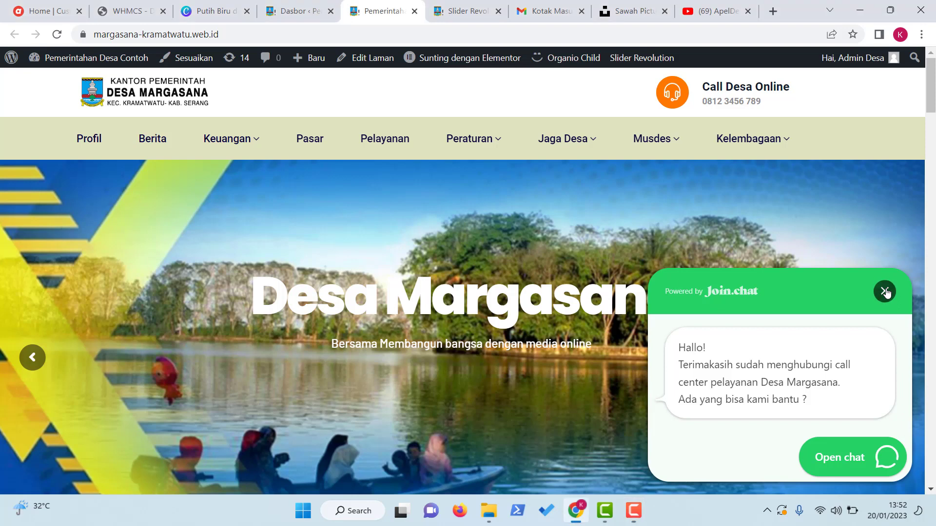
- Dismiss the chat popup and look through the slides of the village homepage's banner slider
click(885, 291)
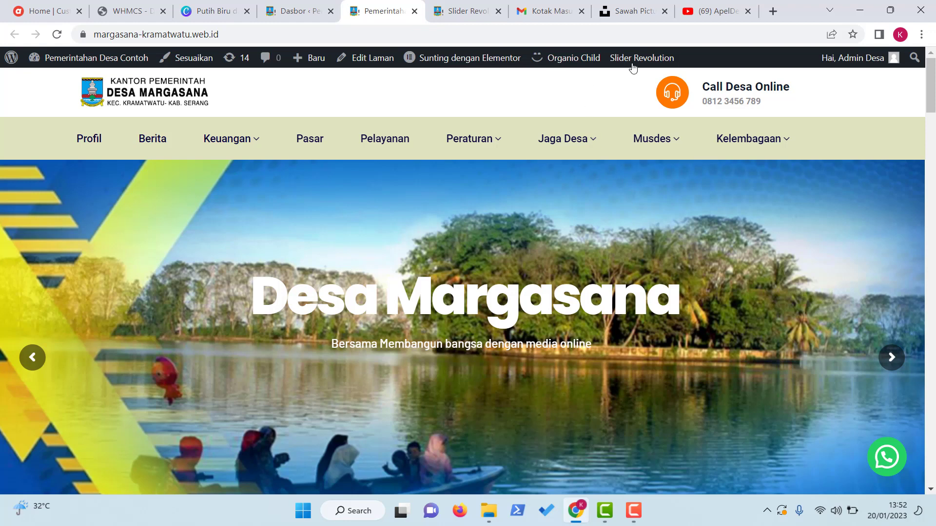
mouse_move(636, 64)
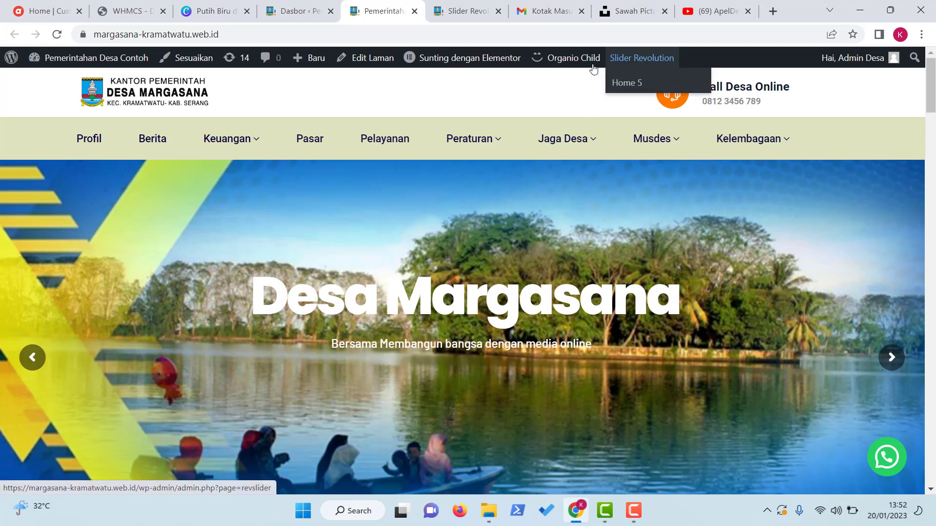
click(900, 359)
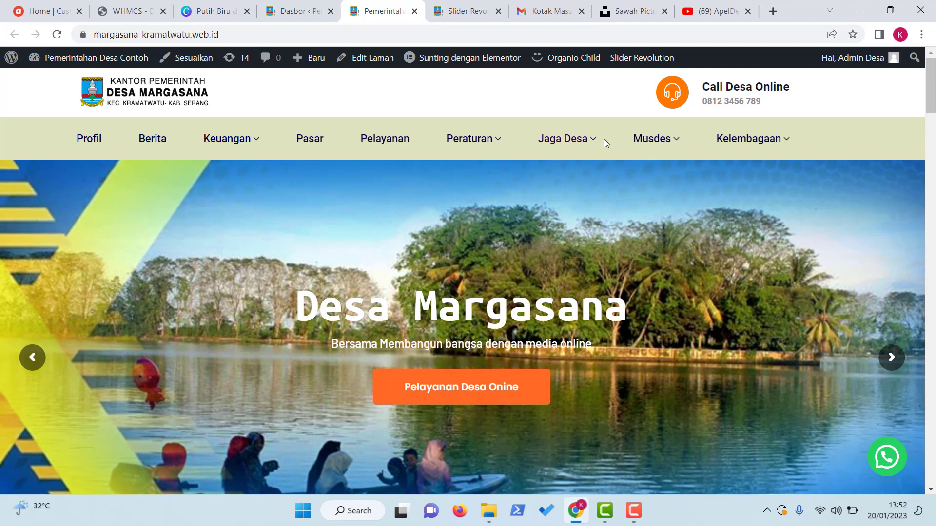
click(886, 364)
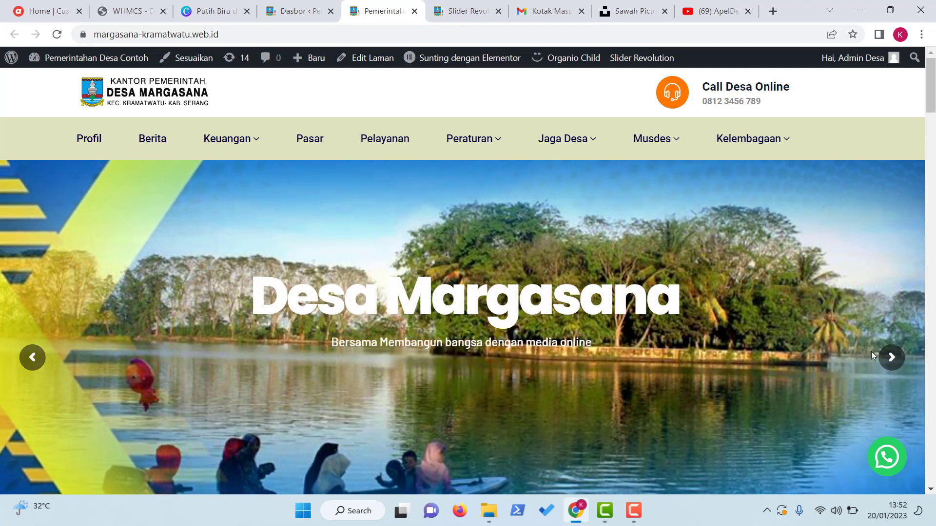
mouse_move(357, 87)
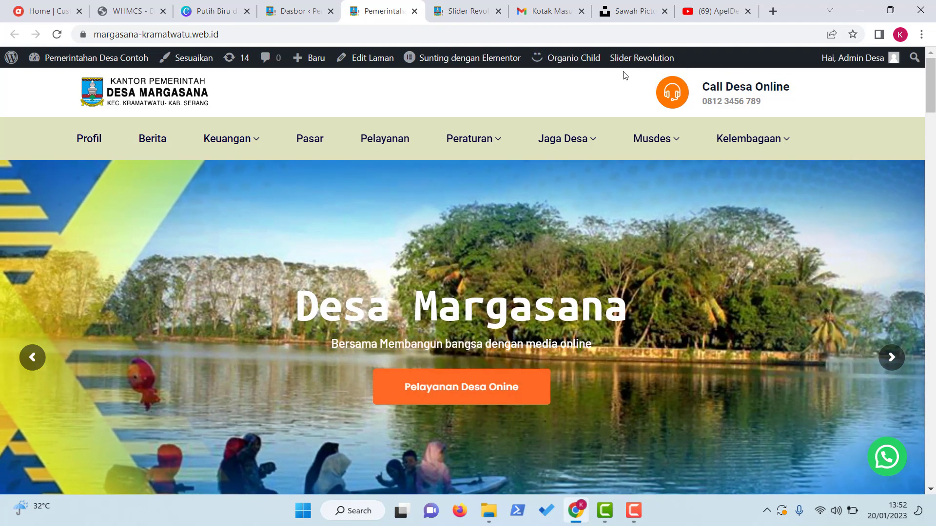
mouse_move(629, 67)
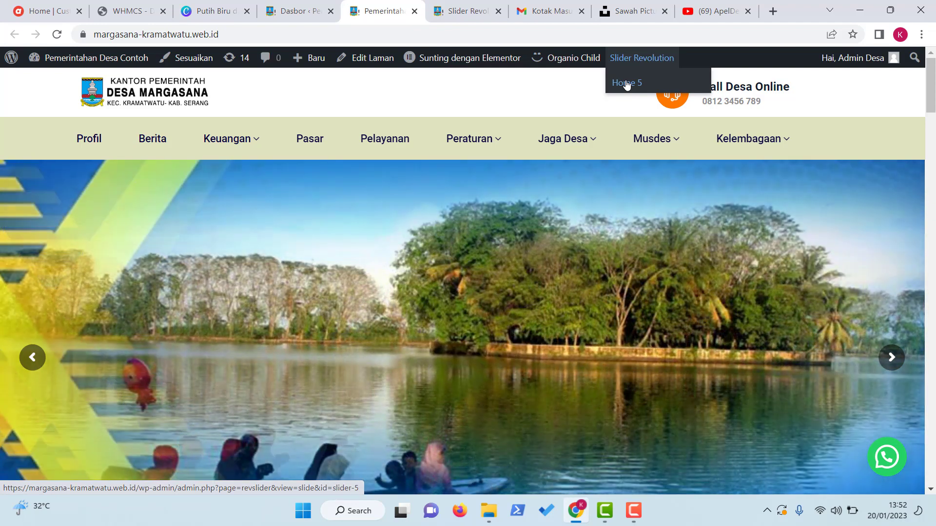
- Switch to the Slider Revolution editor and look over the whole slide that is open there
click(456, 5)
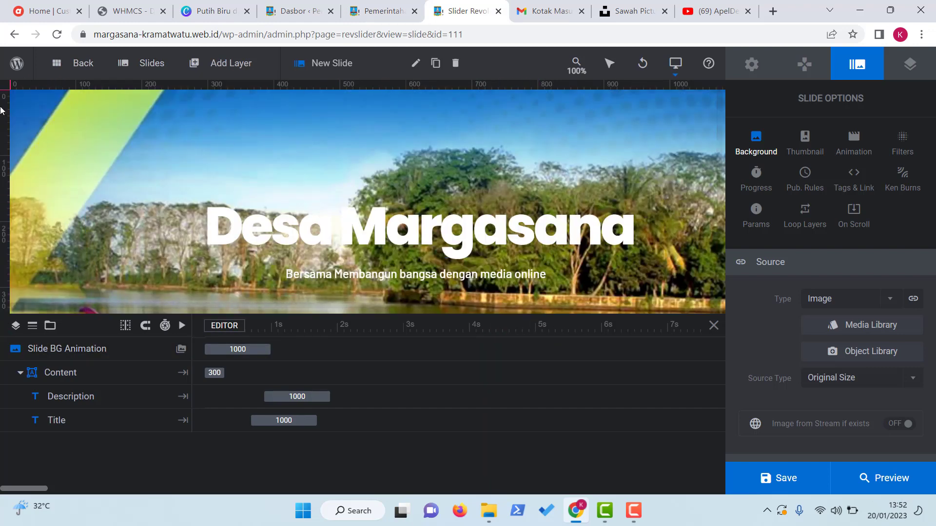
scroll(676, 311, down, 3)
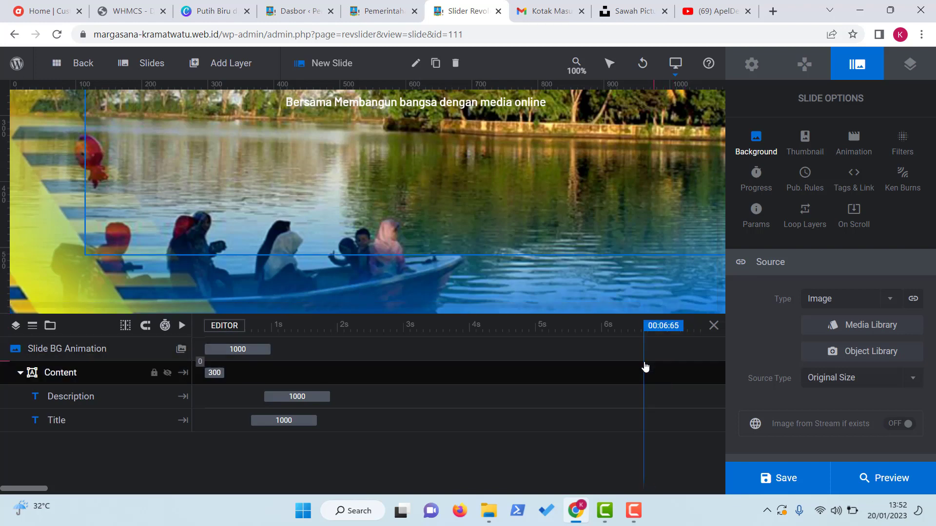
scroll(409, 155, up, 3)
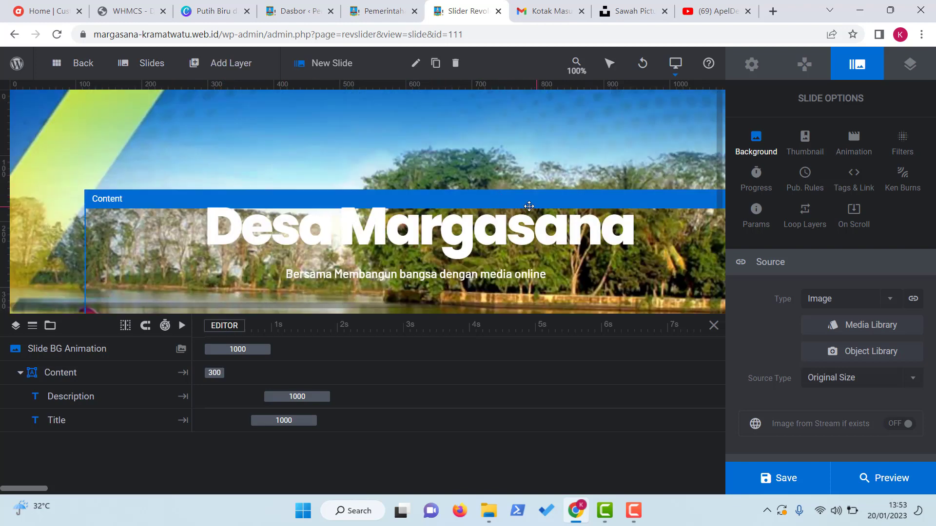
- Compare slides #1 and #2 of the slider by opening each of them in the editor
mouse_move(126, 68)
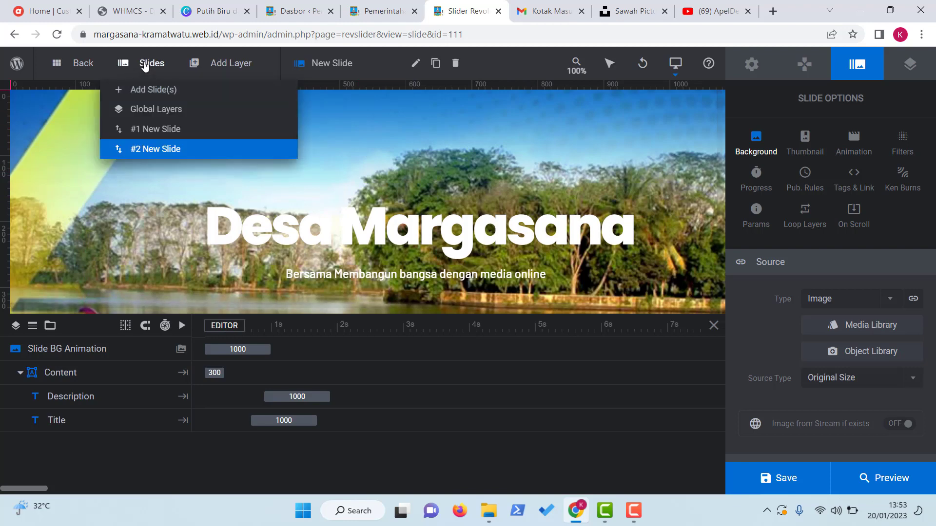
mouse_move(152, 133)
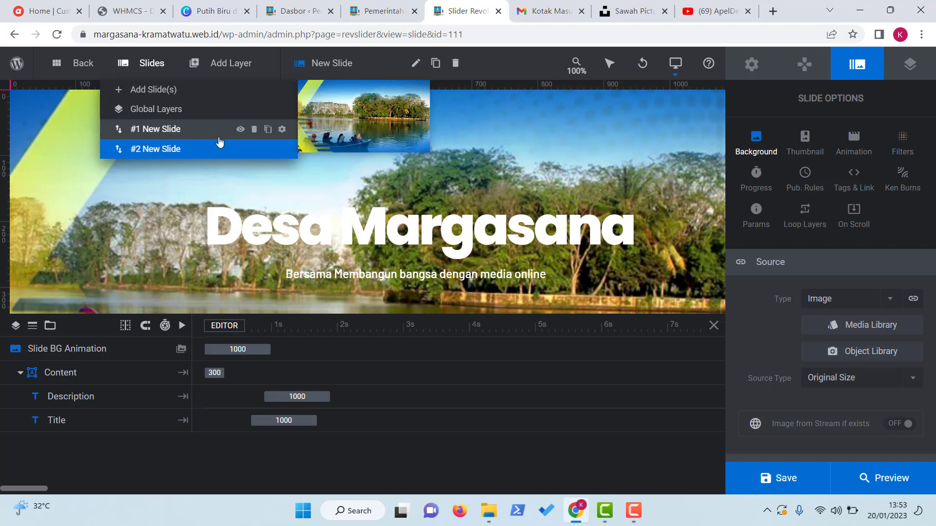
click(202, 133)
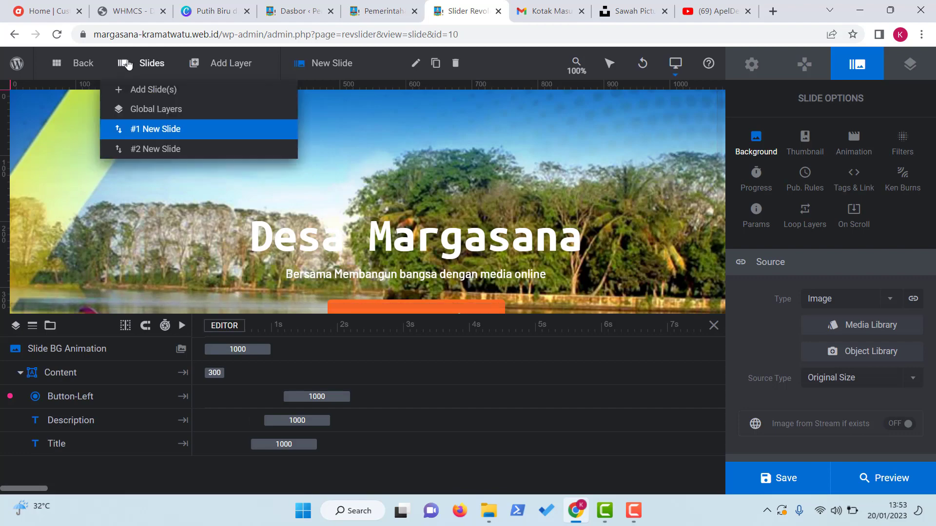
click(147, 150)
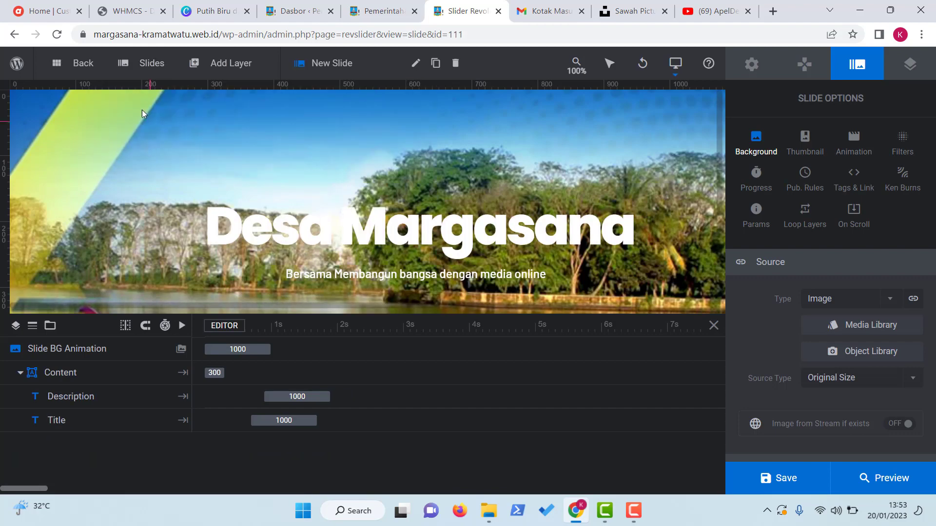
click(146, 129)
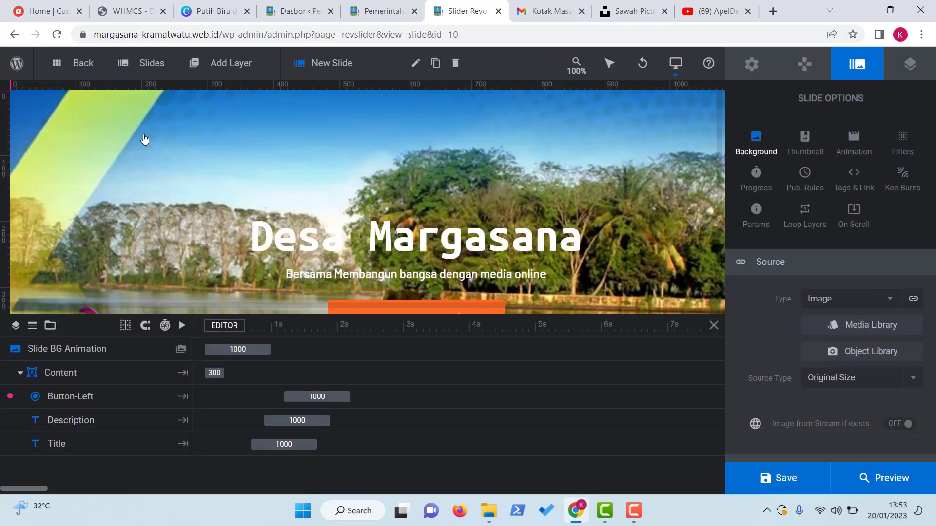
mouse_move(167, 57)
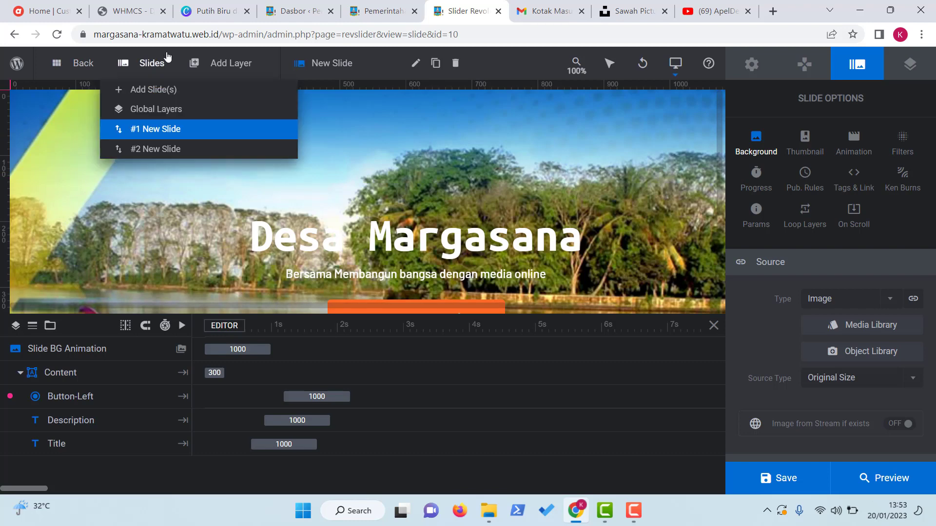
click(164, 149)
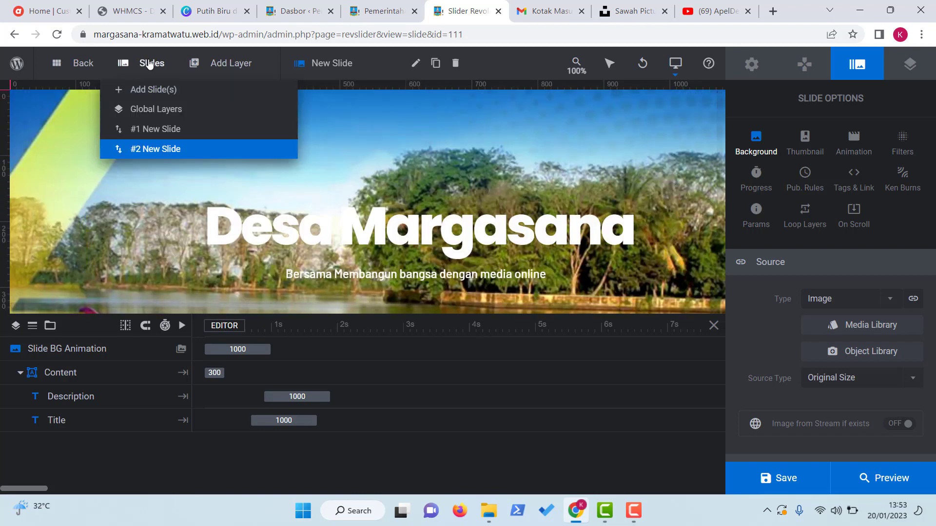
click(159, 130)
mouse_move(140, 75)
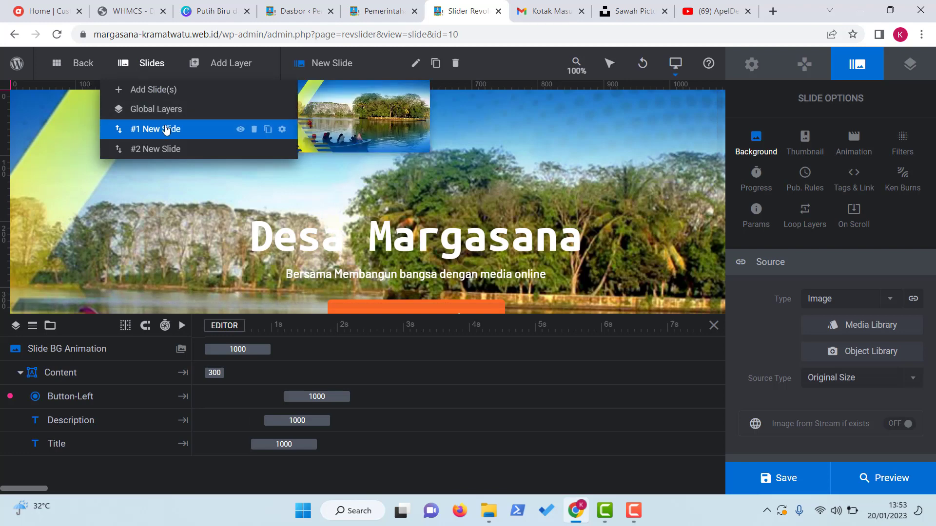
click(196, 149)
mouse_move(151, 63)
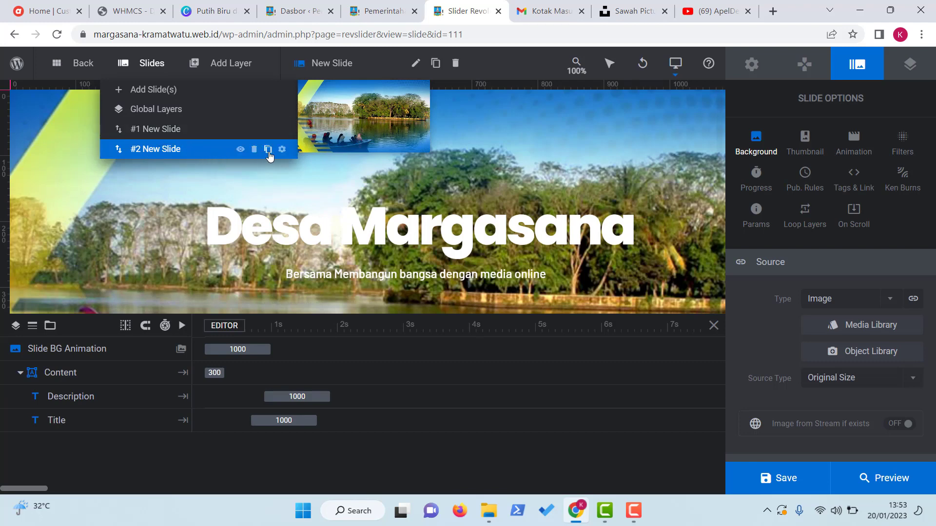
- Duplicate slide #1, open the copy as slide #3 and check its title, description and button
click(183, 132)
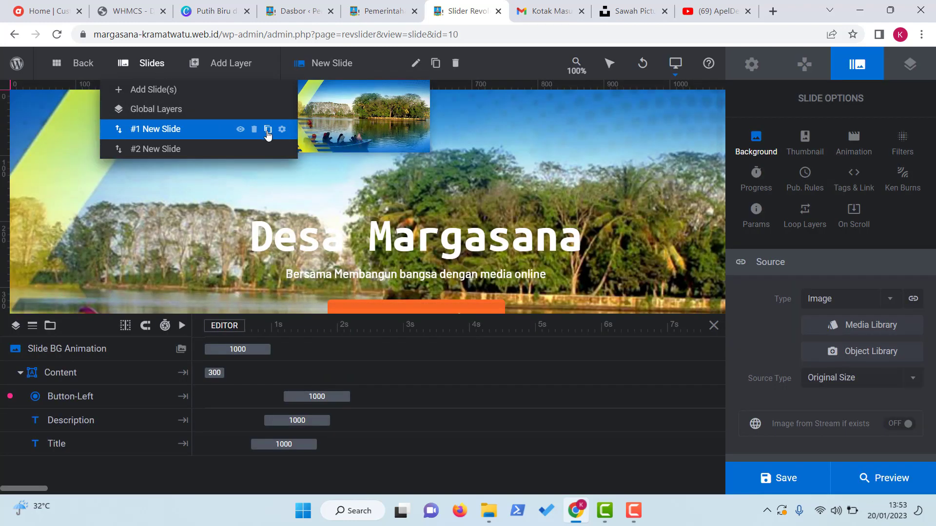
click(267, 130)
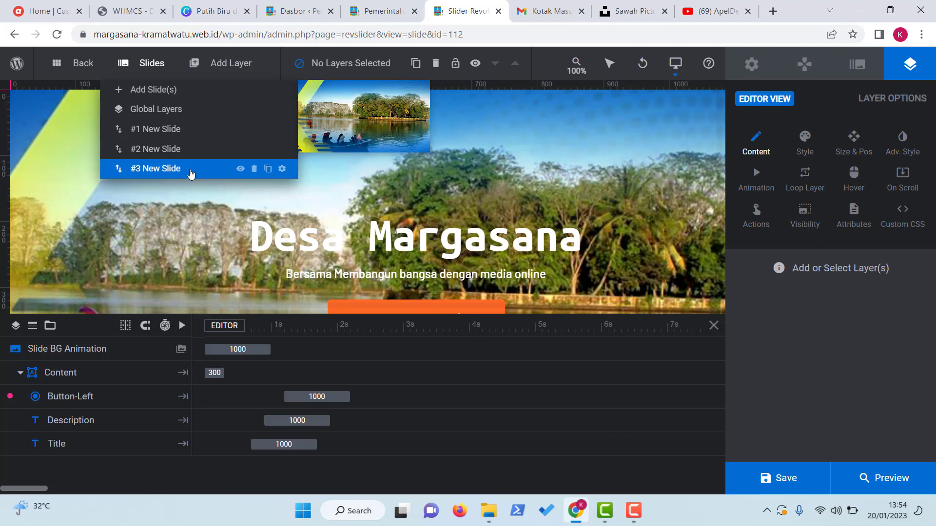
click(218, 172)
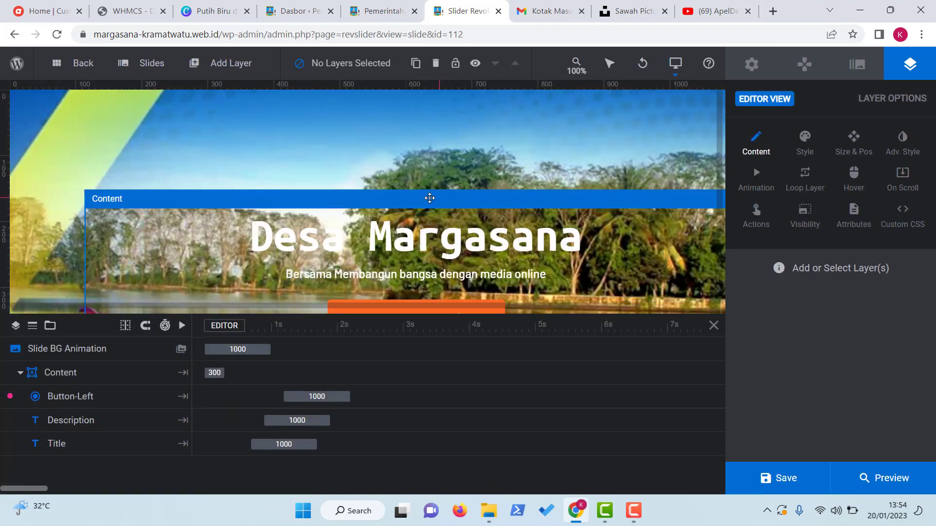
scroll(437, 219, down, 3)
scroll(437, 220, up, 3)
scroll(437, 222, down, 3)
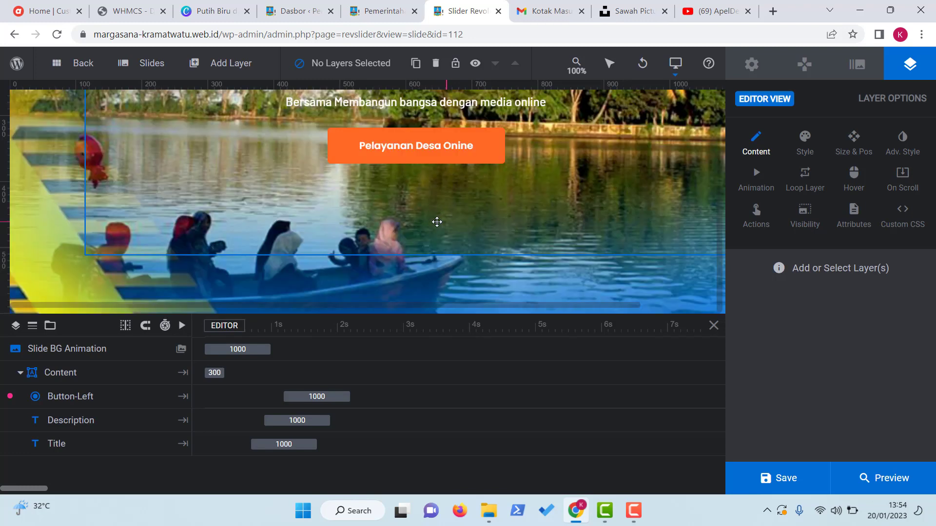
scroll(435, 229, up, 3)
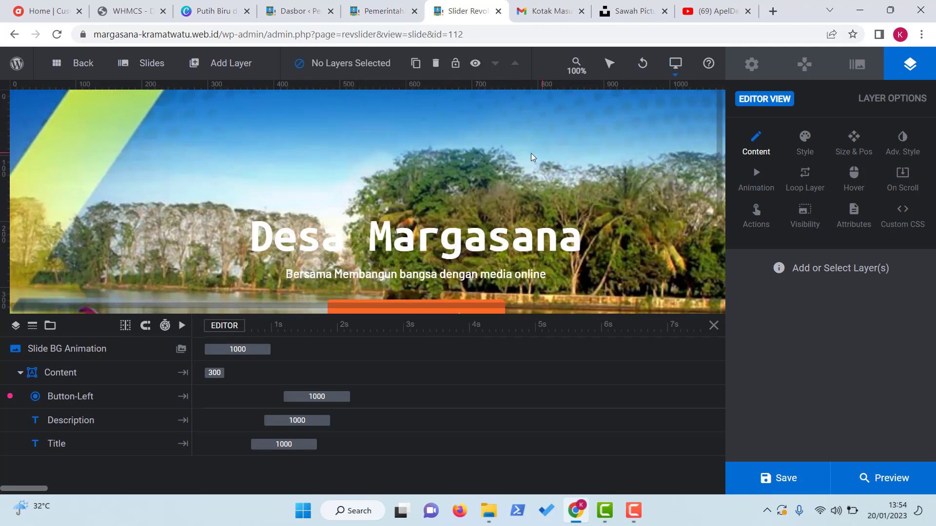
- Choose Image as the background source type in the slide options of slide #3
click(861, 67)
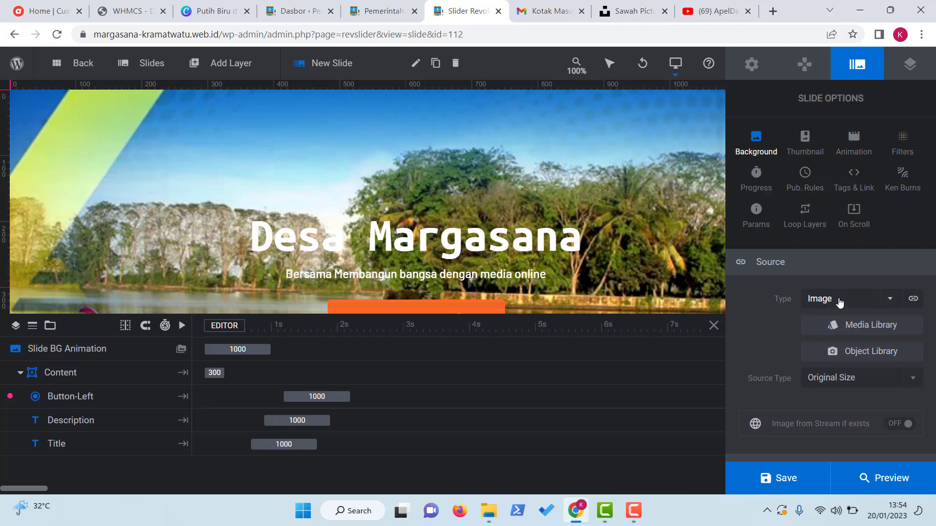
click(869, 299)
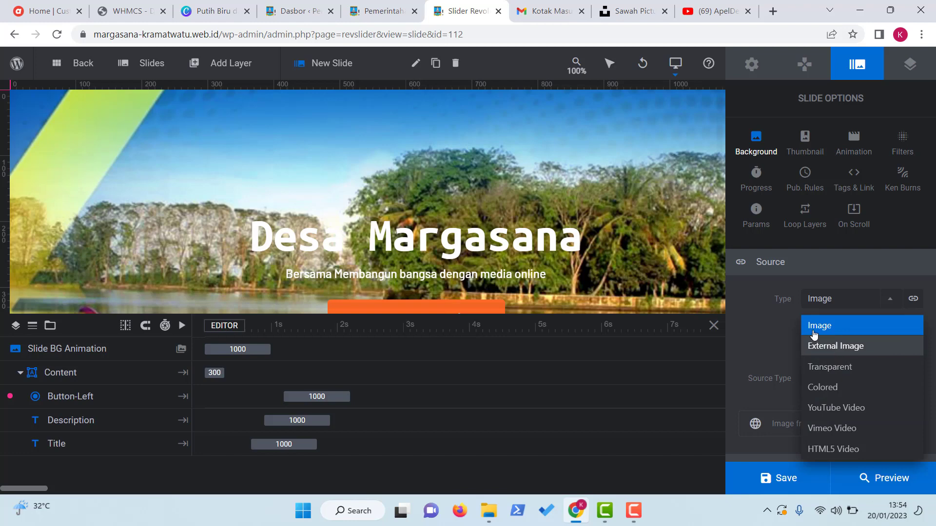
click(816, 327)
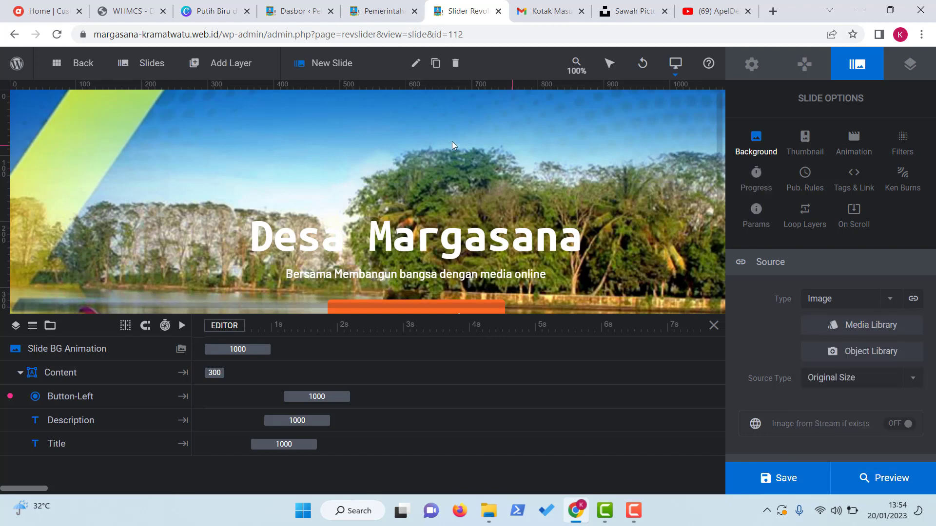
- Upload the rice-field Unsplash photo ending in "(1).jpg" from the Downloads folder and insert it as slide #3's background
click(851, 331)
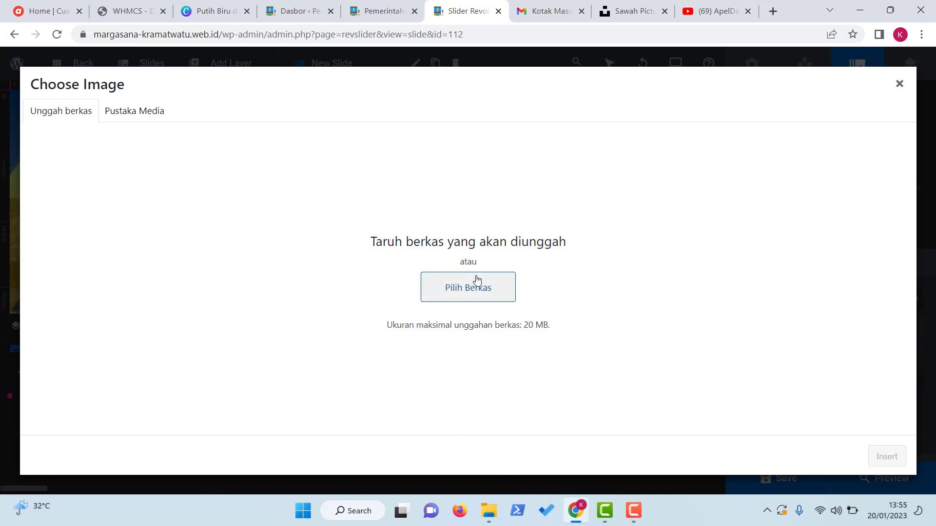
click(499, 519)
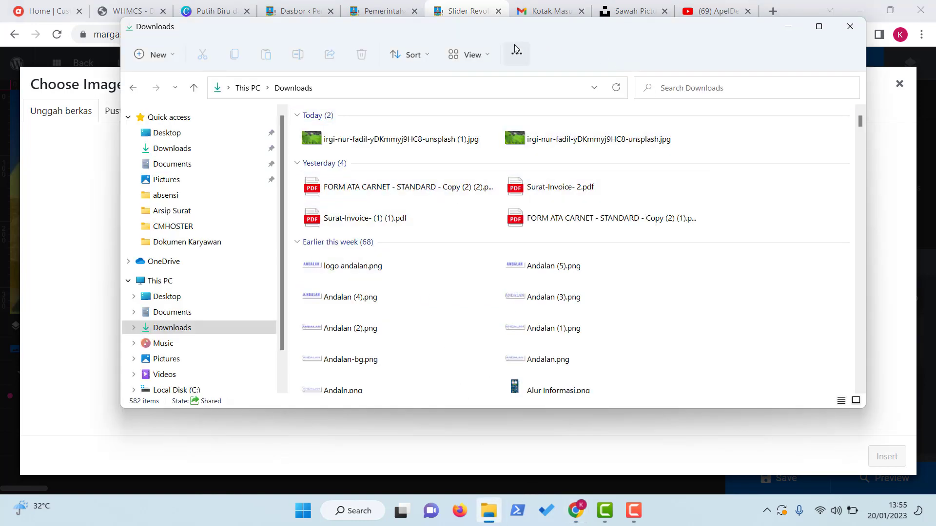
drag(407, 34, 320, 33)
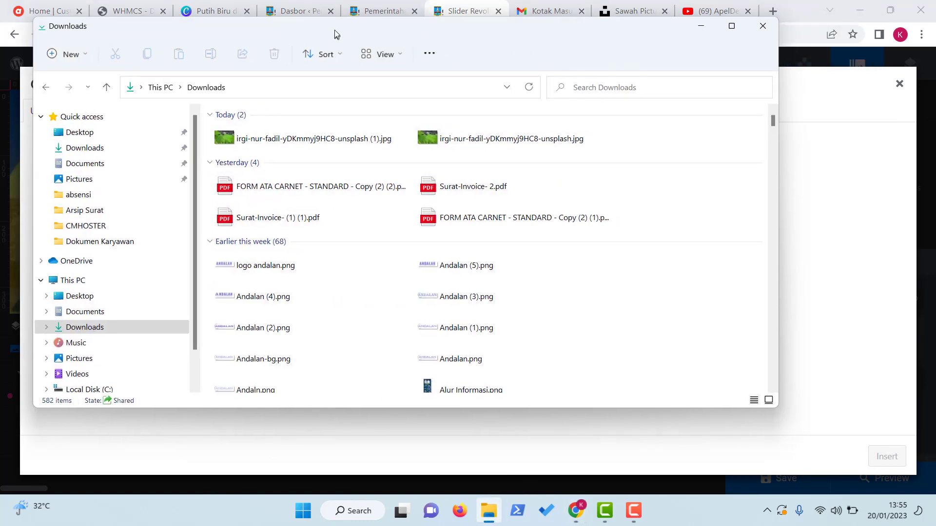
drag(342, 141, 826, 267)
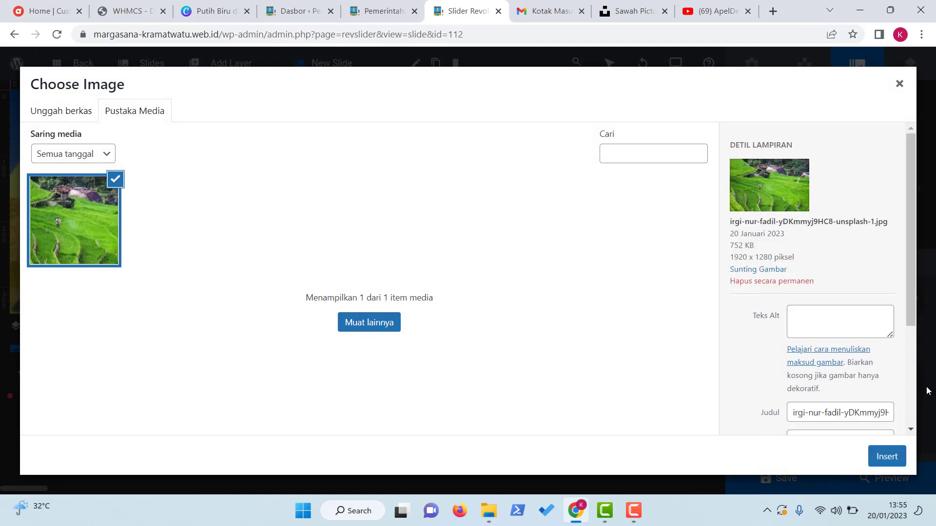
click(888, 458)
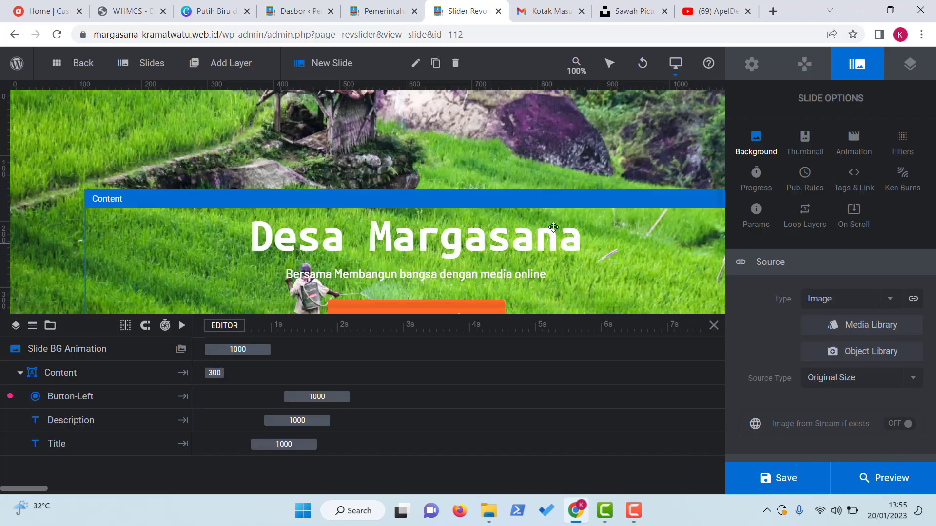
scroll(554, 228, down, 3)
scroll(523, 245, up, 3)
click(523, 244)
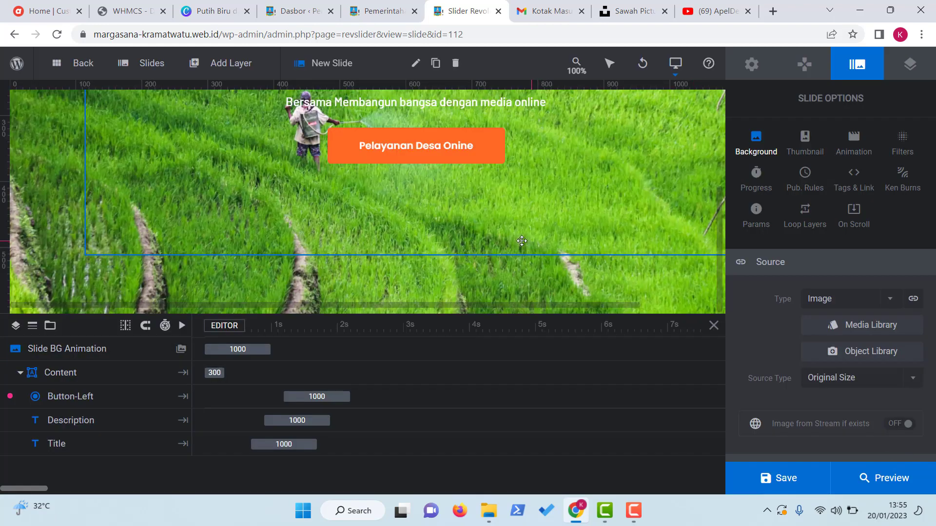
scroll(521, 243, up, 3)
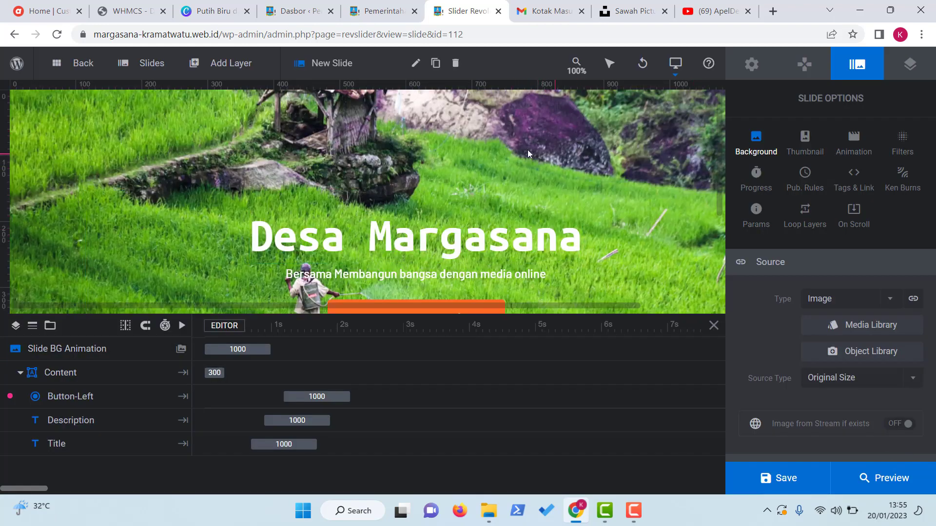
scroll(521, 150, down, 3)
scroll(569, 220, up, 3)
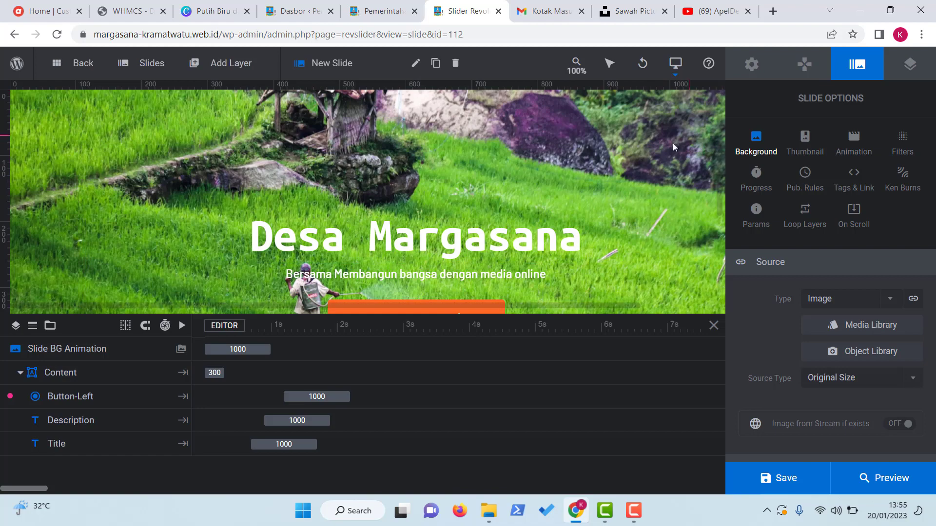
- Review the module's layout settings, including sizing, per-device dimensions and advanced options, and return to the slide options
click(753, 69)
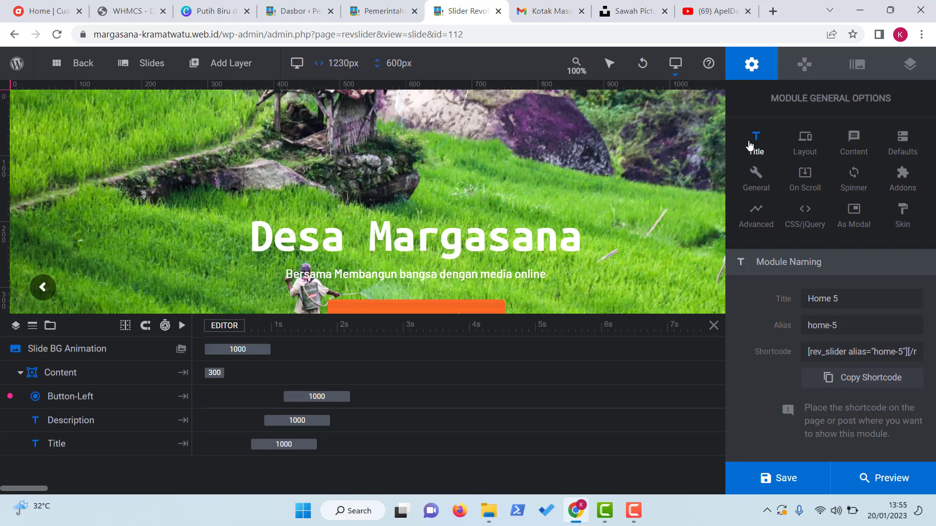
click(804, 141)
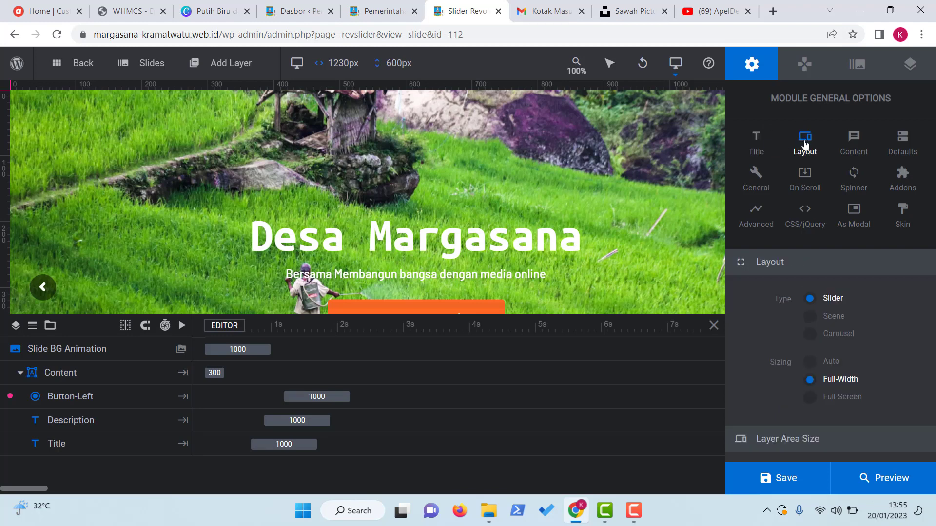
scroll(839, 328, down, 5)
scroll(839, 328, up, 5)
scroll(825, 318, down, 5)
scroll(806, 303, up, 5)
scroll(806, 303, down, 5)
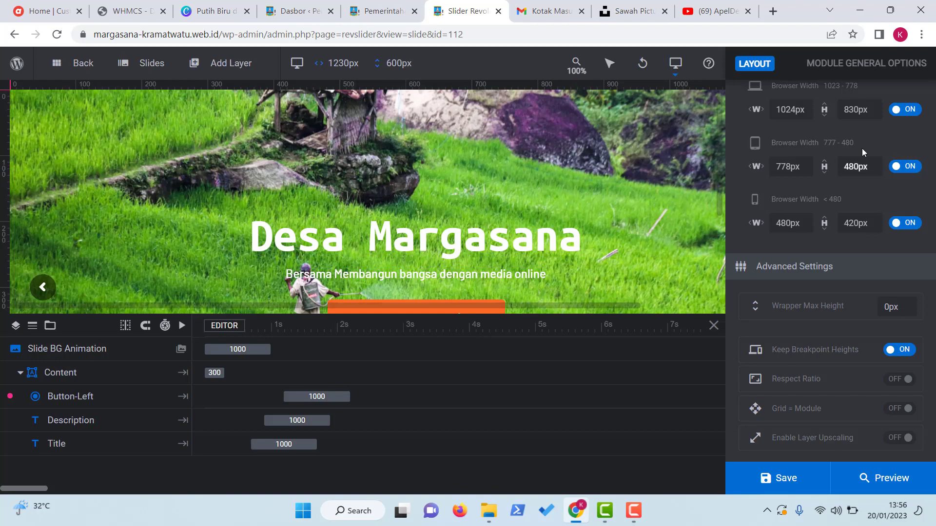
scroll(862, 149, up, 5)
click(854, 74)
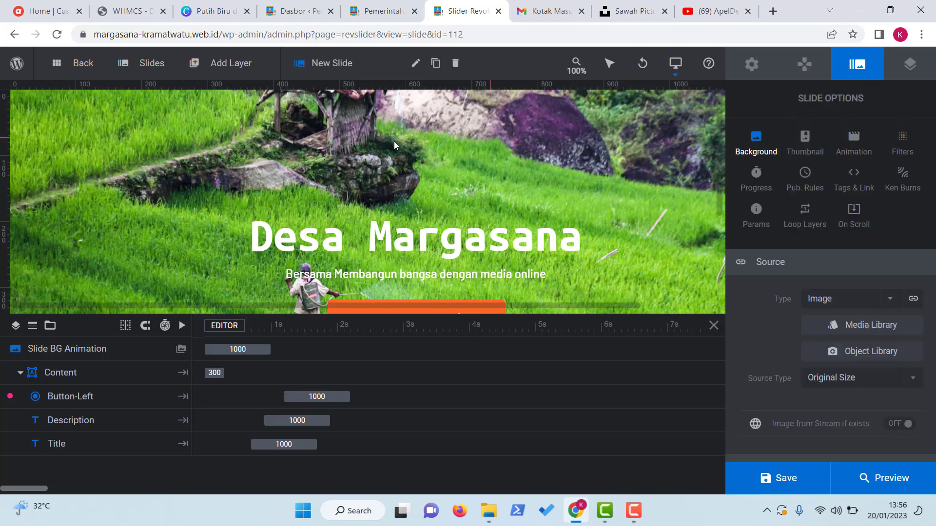
- Replace the title text of slide #3 with "Desa Penghasil Padi"
scroll(385, 156, down, 3)
scroll(375, 168, up, 3)
scroll(376, 171, down, 3)
scroll(387, 173, up, 3)
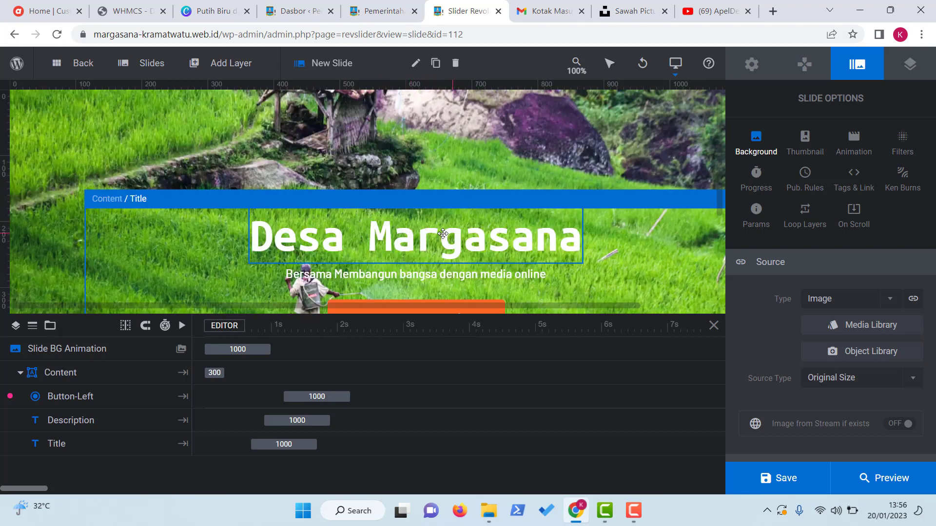
click(470, 236)
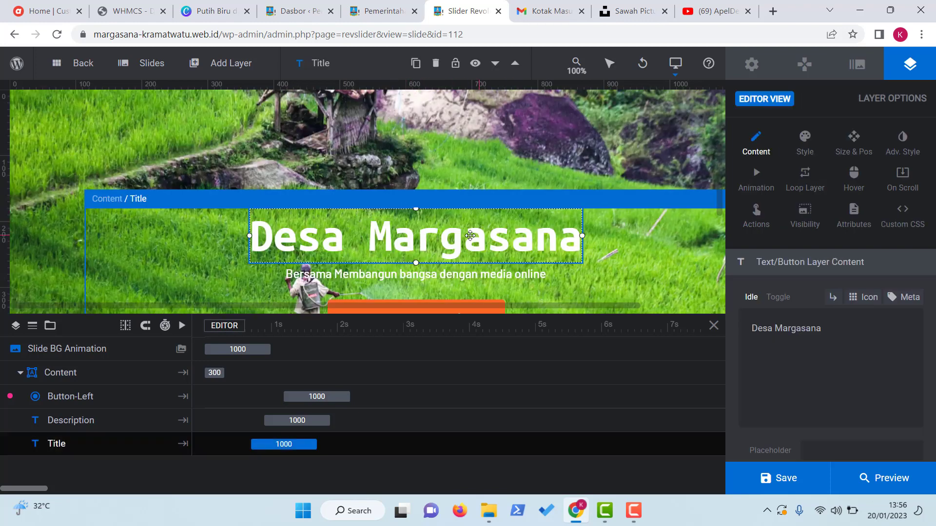
drag(775, 328, 882, 322)
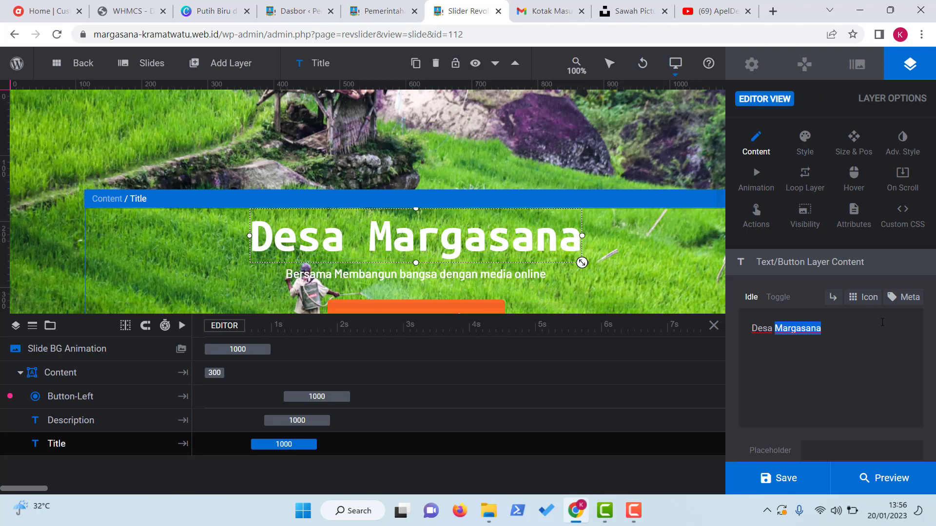
triple_click(865, 329)
text(Pengha)
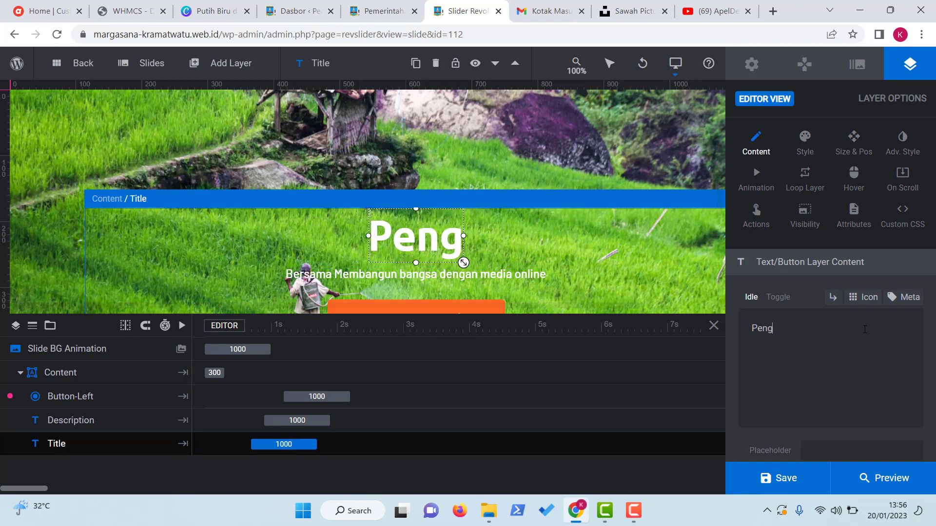
key(BackSpace)
key(BackSpace)
key(BackSpace)
key(BackSpace)
key(BackSpace)
key(BackSpace)
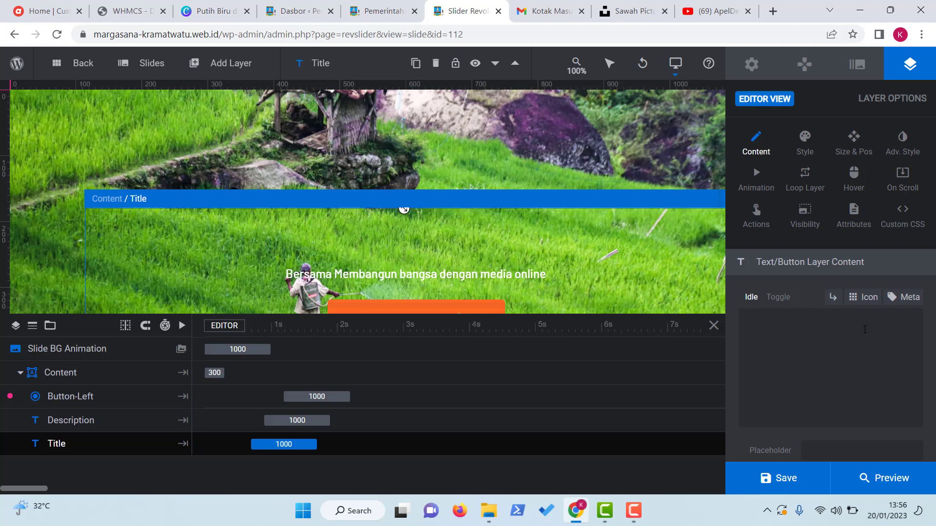
text(Desa Pe)
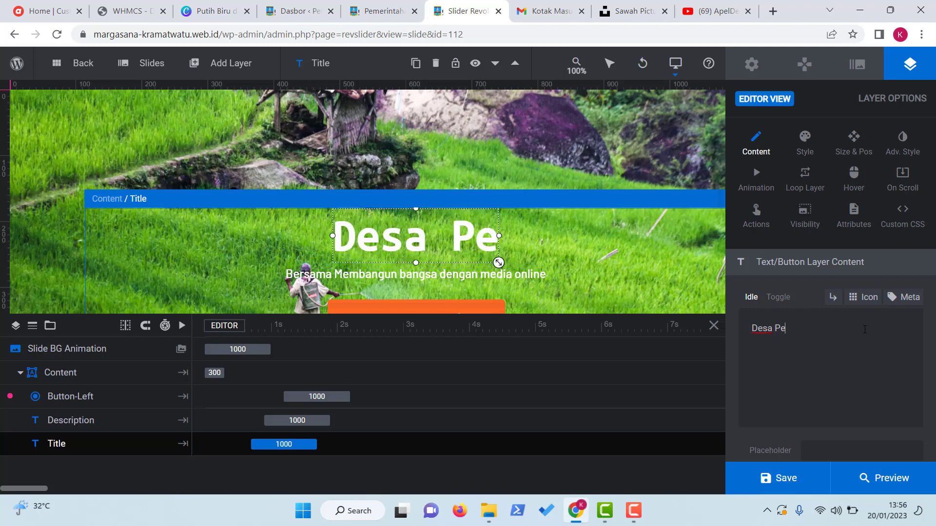
text(nghasil PAdi)
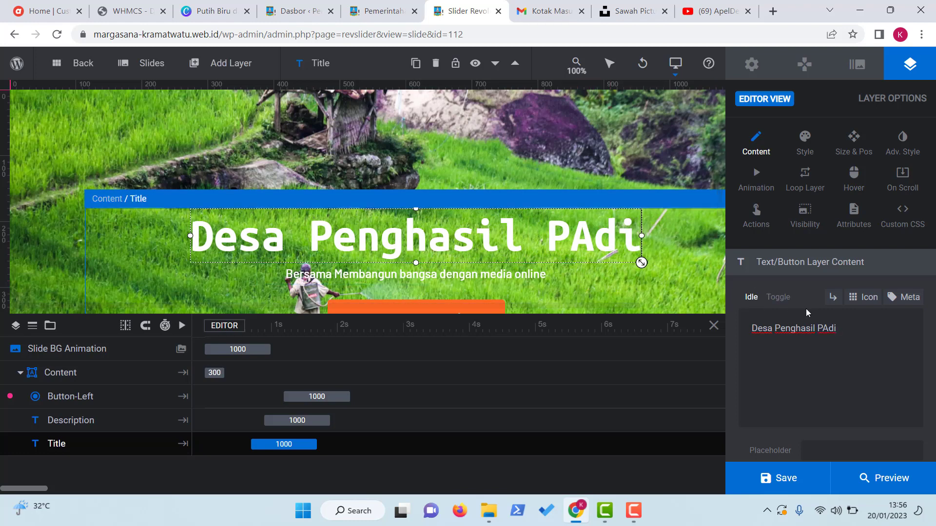
click(827, 327)
key(BackSpace)
text(a)
- Replace the description text under the title with "Padi terbaik di Indonesia"
click(550, 279)
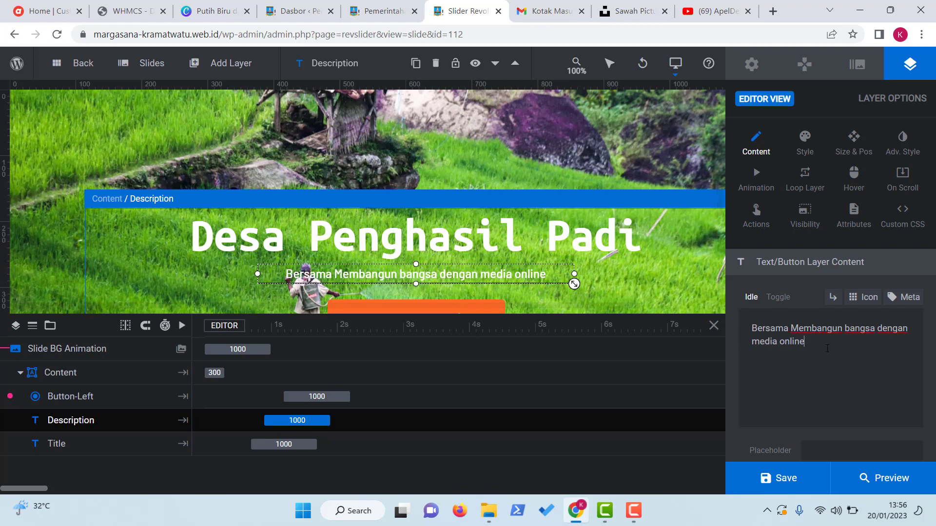
drag(828, 348, 747, 331)
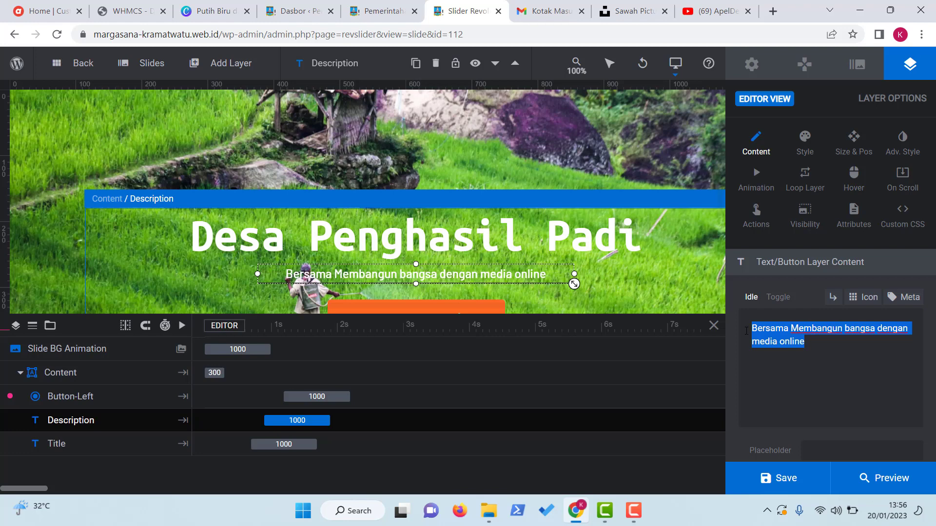
text(Padi)
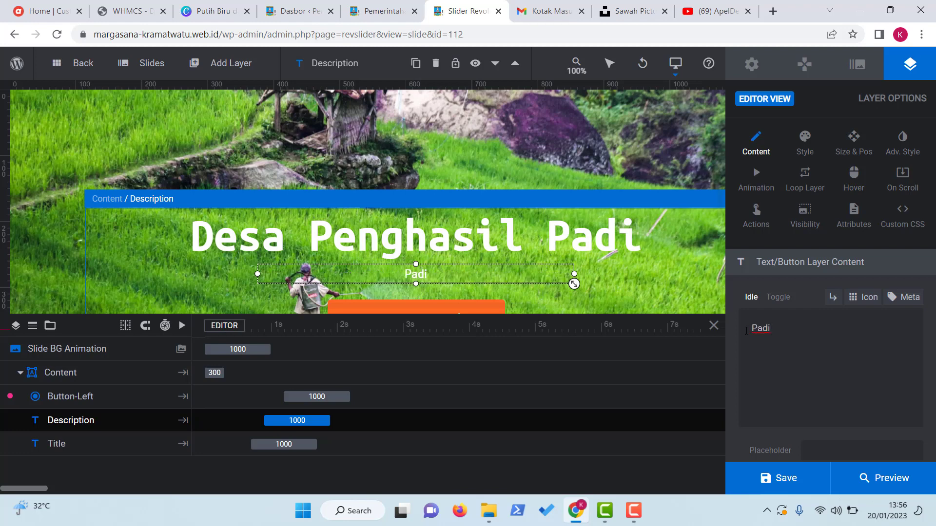
text( terbaik di )
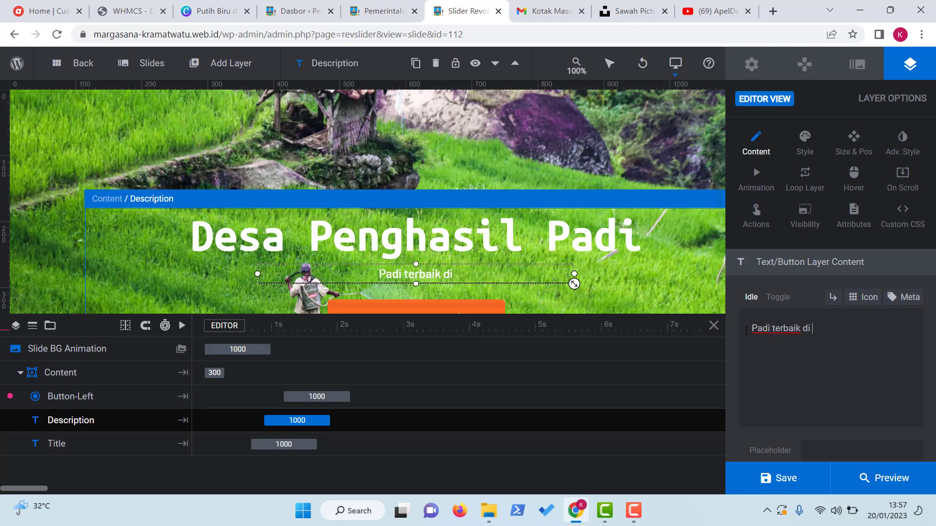
text(Indonesia)
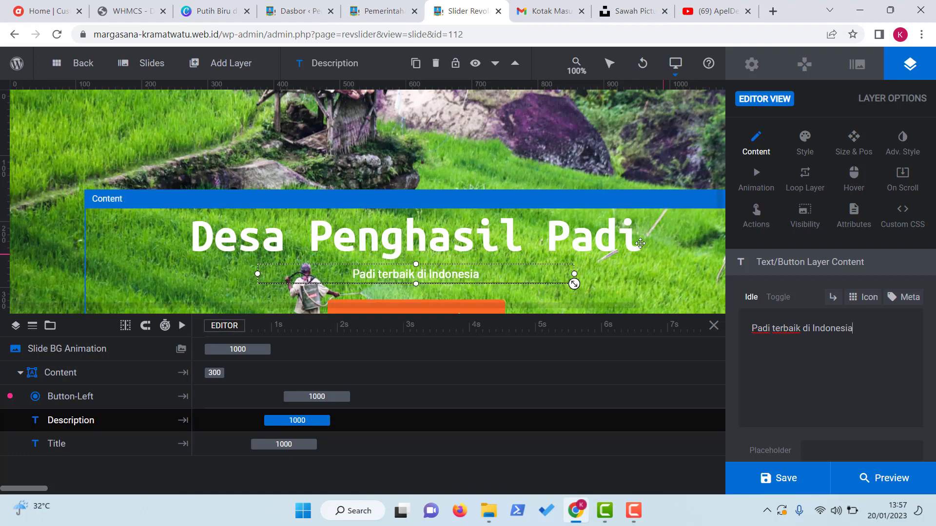
scroll(535, 195, down, 3)
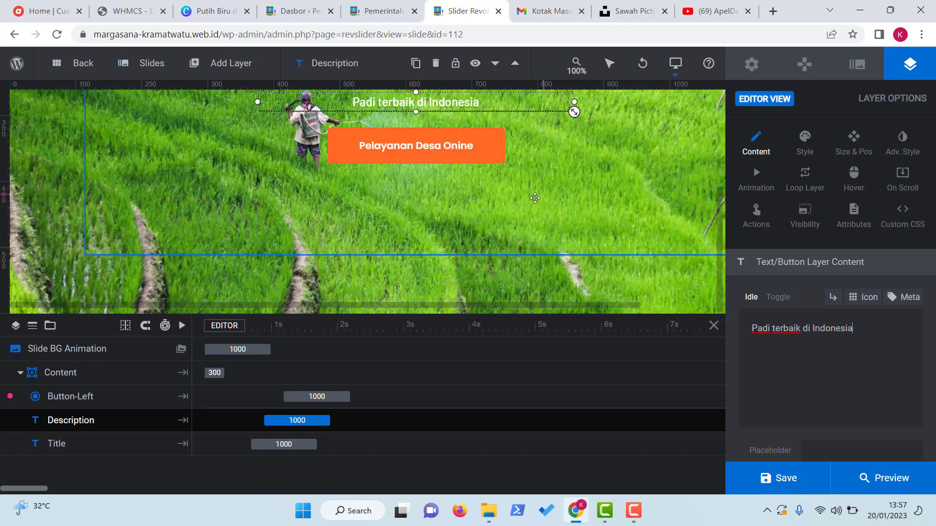
scroll(535, 205, up, 3)
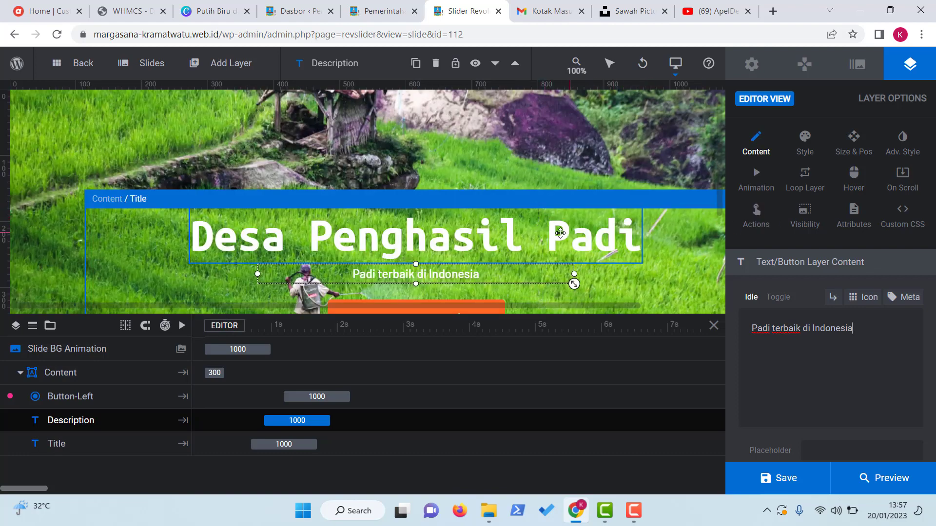
- Deselect the description, look over the layer types available to add, and review the slide's title, description and button
click(508, 154)
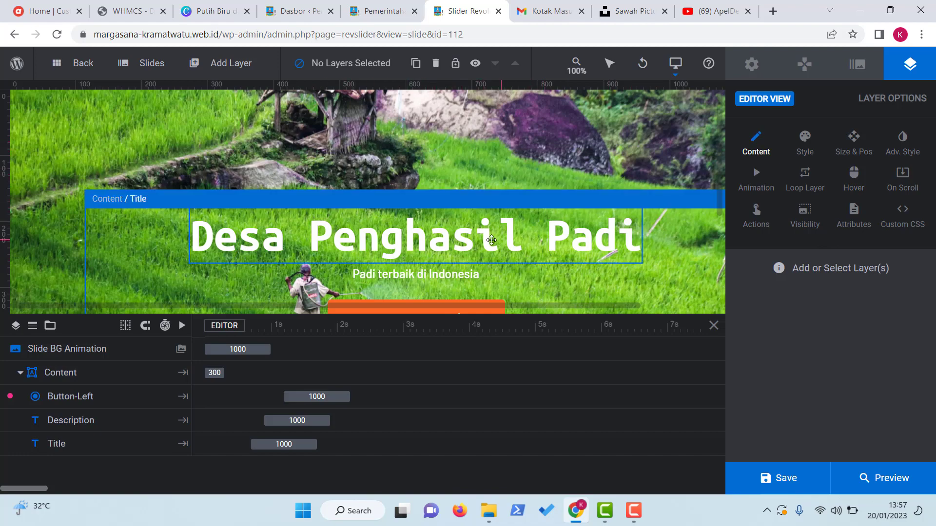
scroll(491, 240, down, 3)
scroll(491, 240, up, 3)
mouse_move(213, 68)
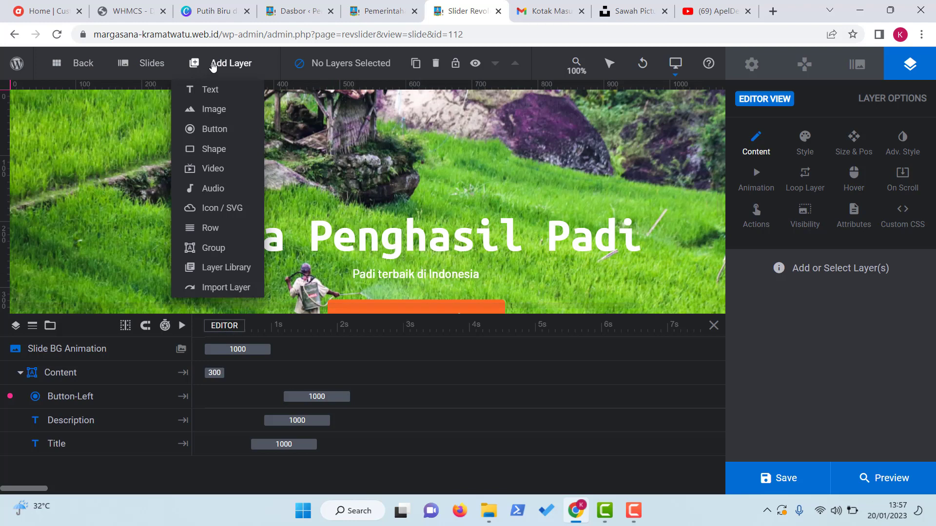
mouse_move(210, 91)
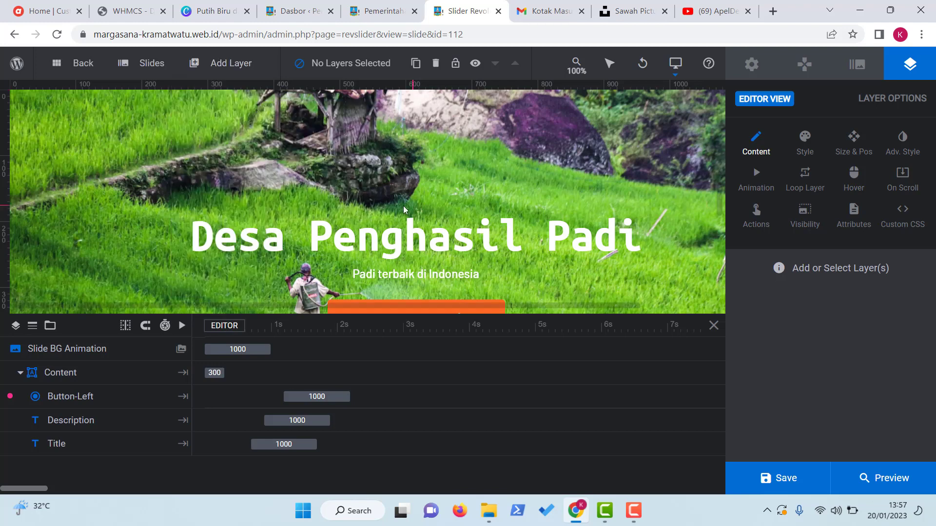
scroll(434, 200, down, 3)
scroll(429, 195, up, 3)
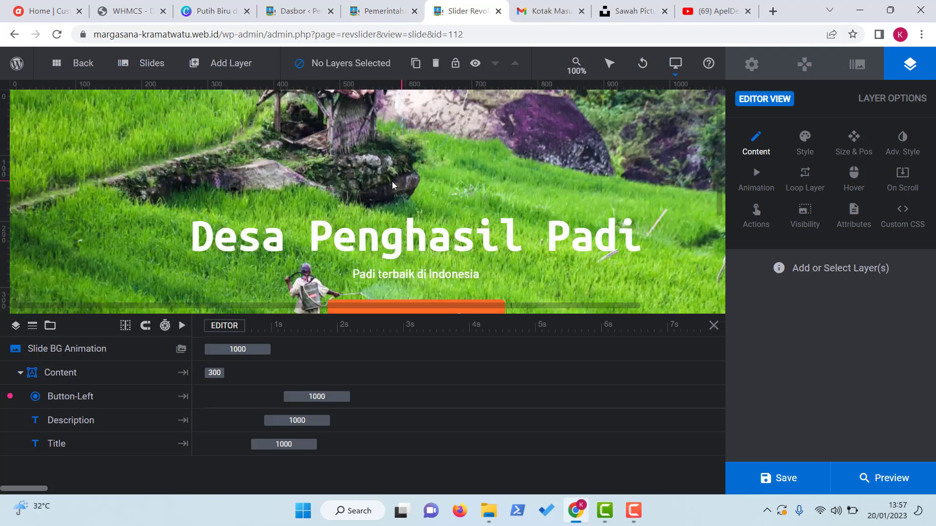
scroll(429, 177, down, 3)
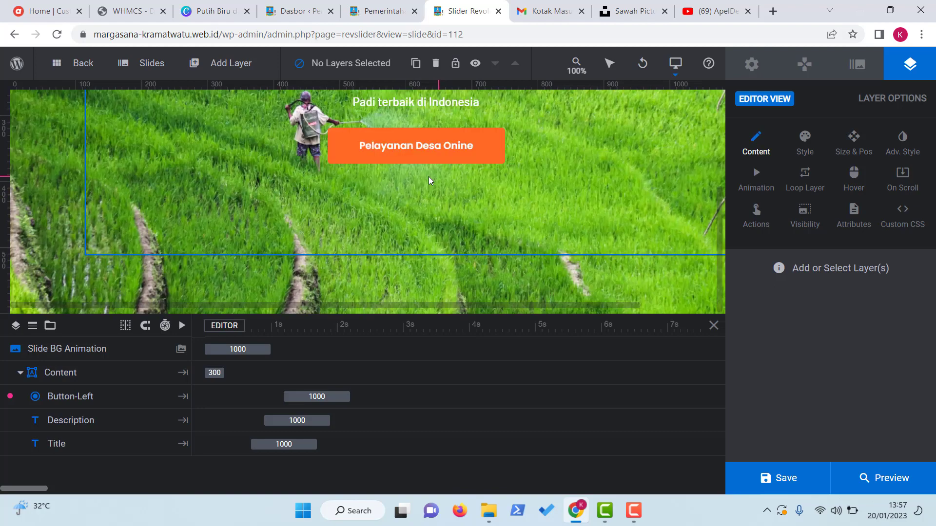
scroll(410, 156, up, 3)
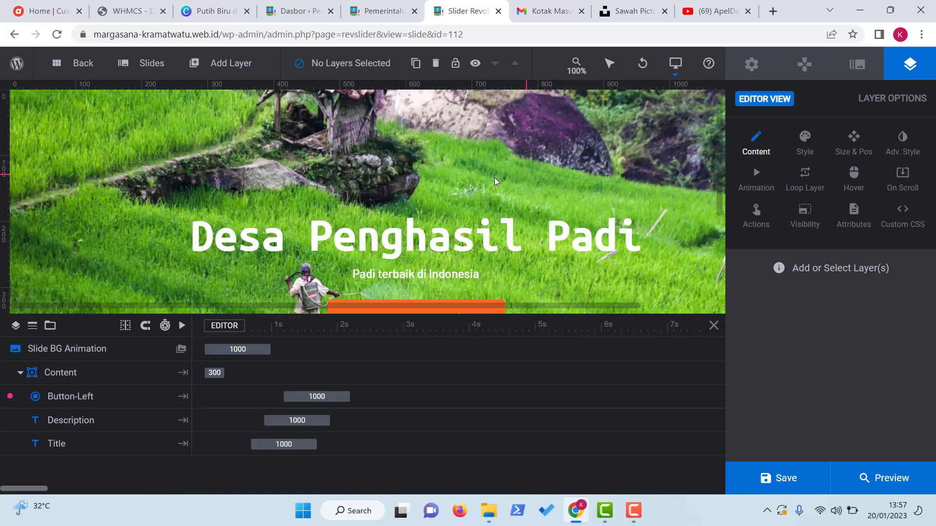
scroll(517, 176, down, 3)
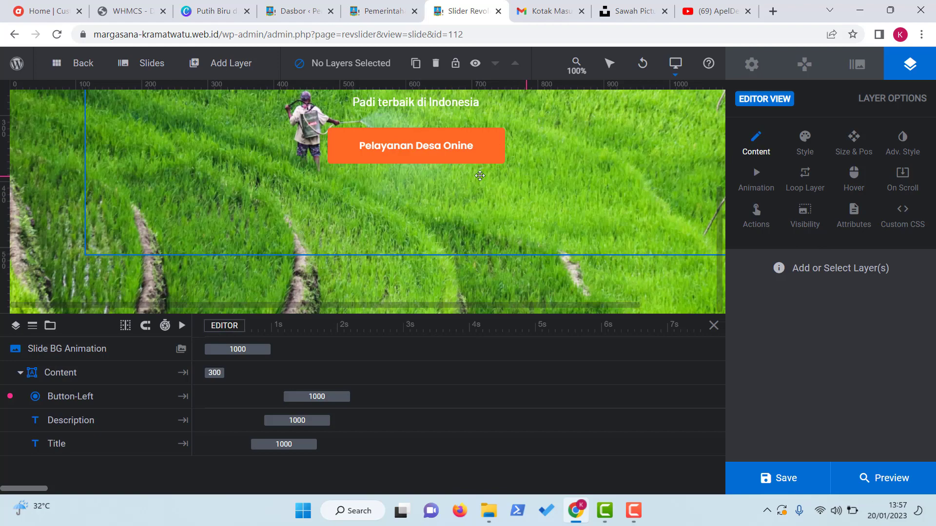
scroll(446, 175, up, 3)
- Replace the orange button's label with "Lihat Pasar" and check it together with the title and description
scroll(480, 232, down, 3)
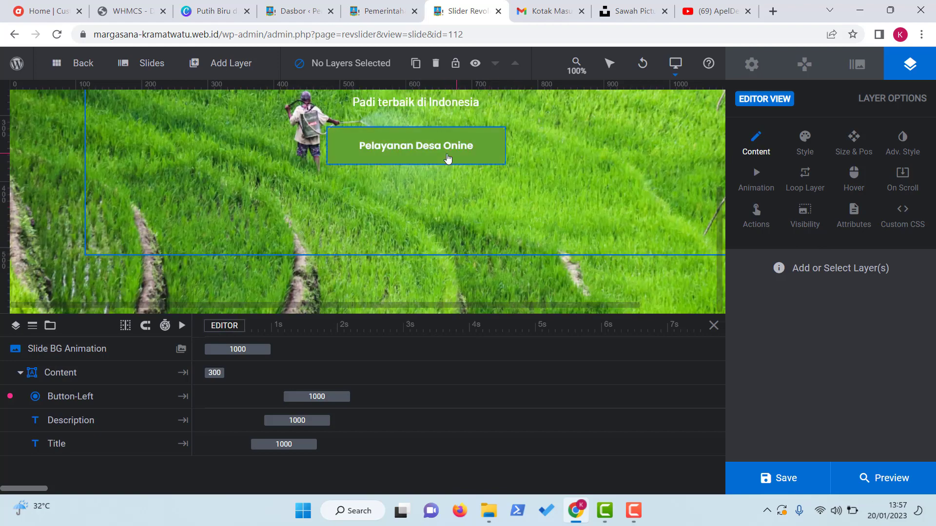
click(468, 148)
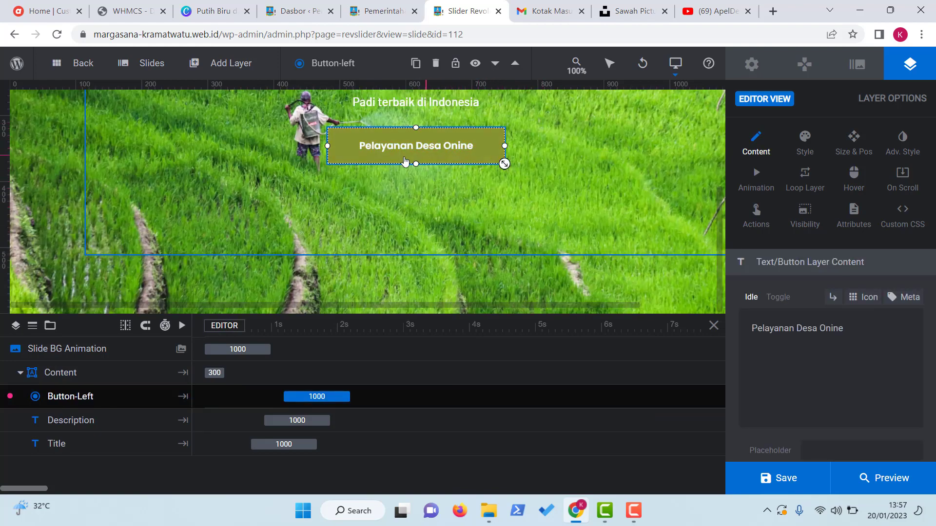
scroll(527, 181, up, 3)
scroll(526, 182, down, 3)
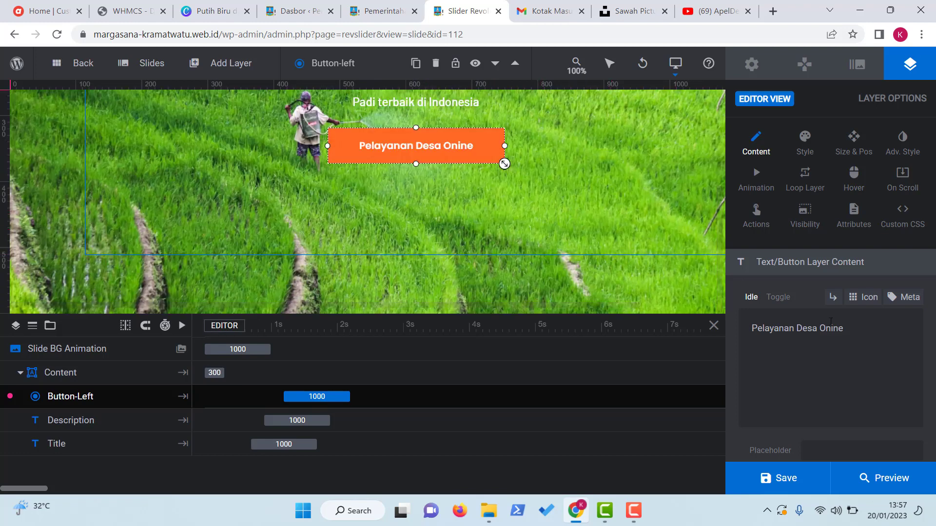
triple_click(864, 331)
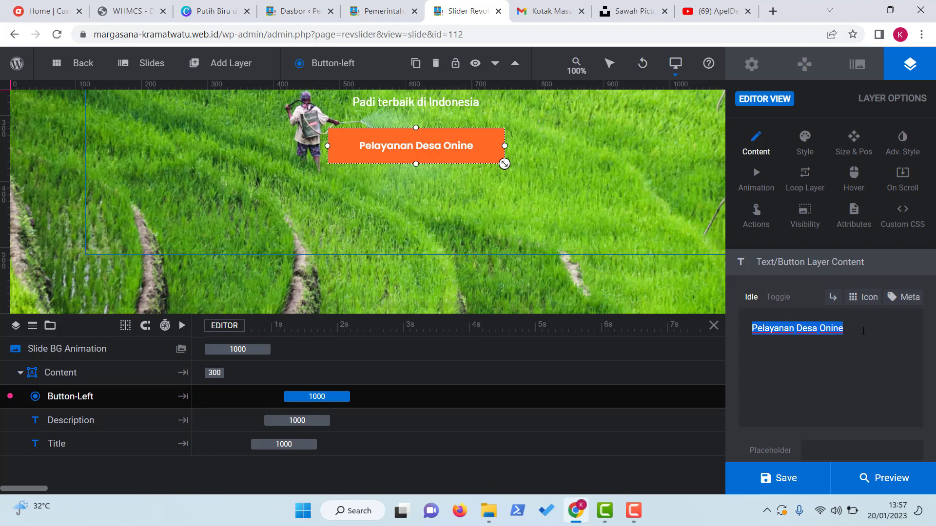
text(Liha)
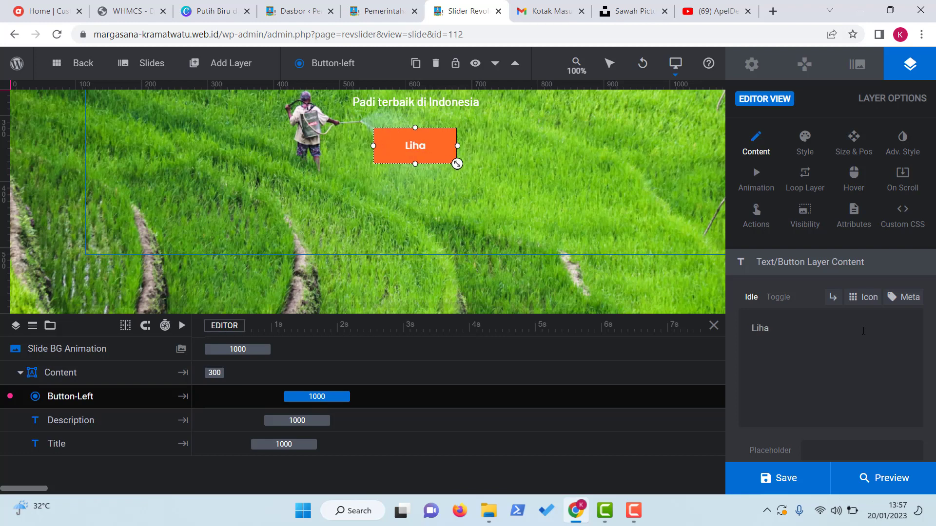
key(BackSpace)
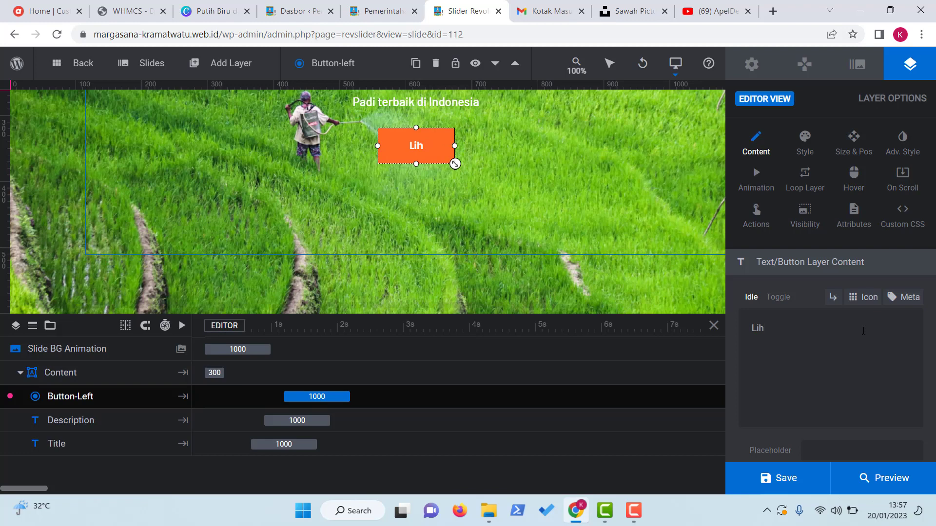
text(at Pa)
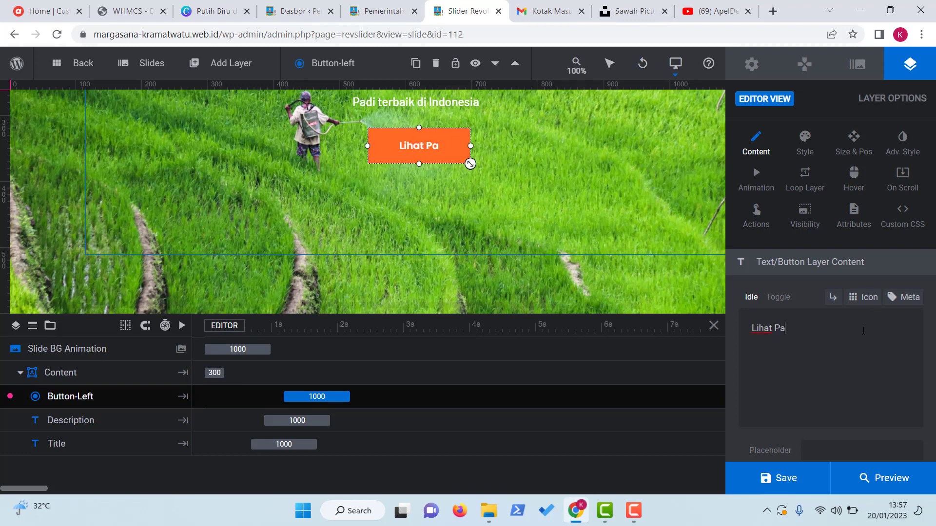
text(sar)
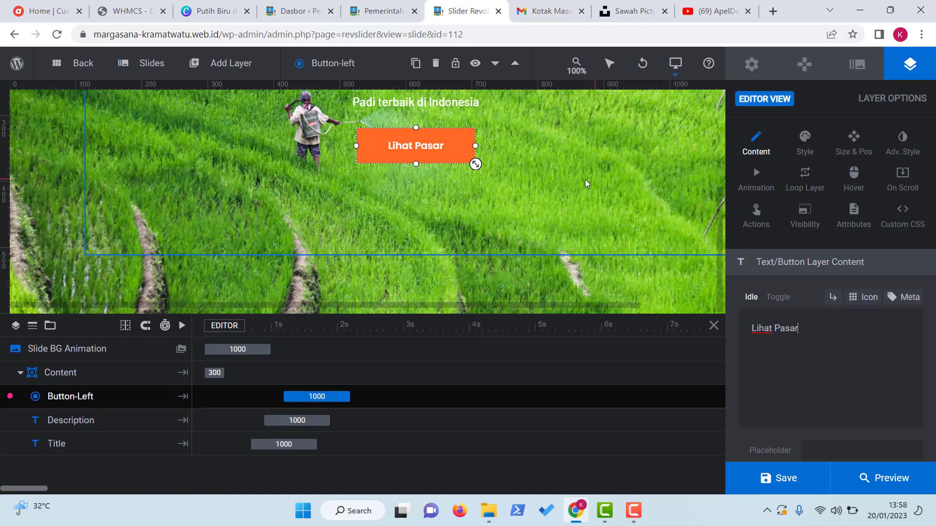
scroll(585, 179, up, 3)
scroll(564, 191, down, 3)
scroll(605, 200, up, 3)
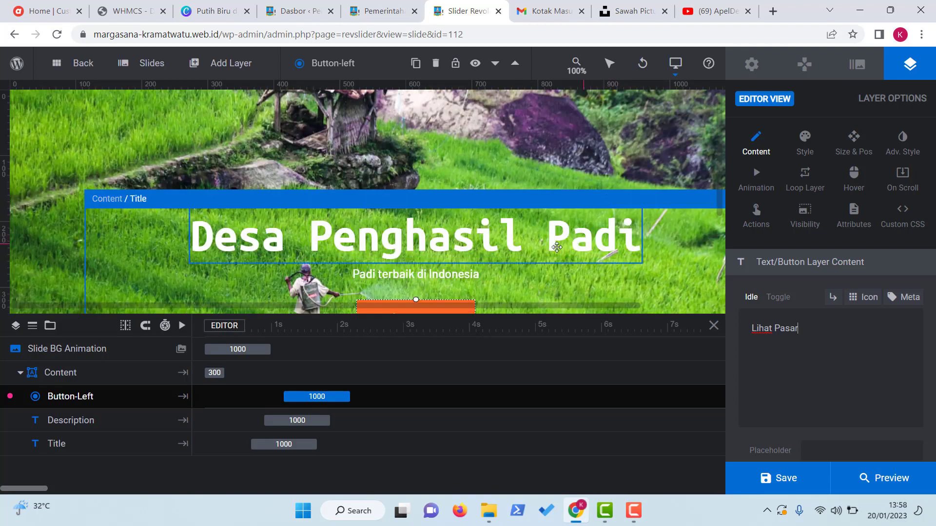
scroll(499, 240, down, 3)
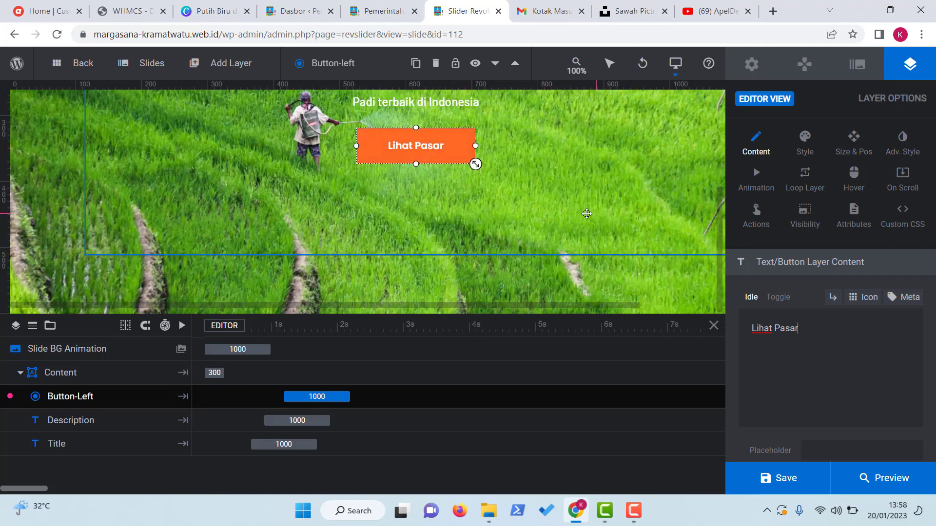
- Review slide #3's title, description and button by selecting each of them in turn
scroll(584, 209, up, 3)
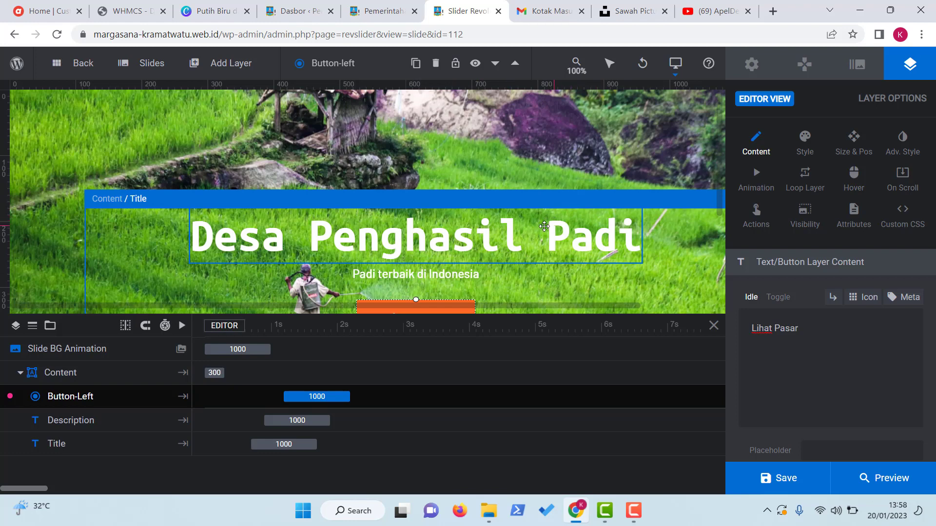
click(495, 229)
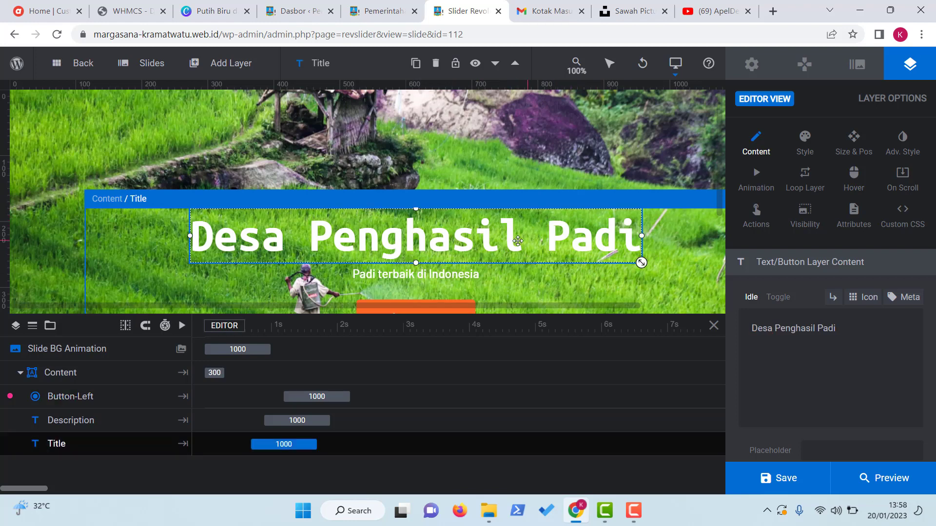
scroll(518, 241, down, 3)
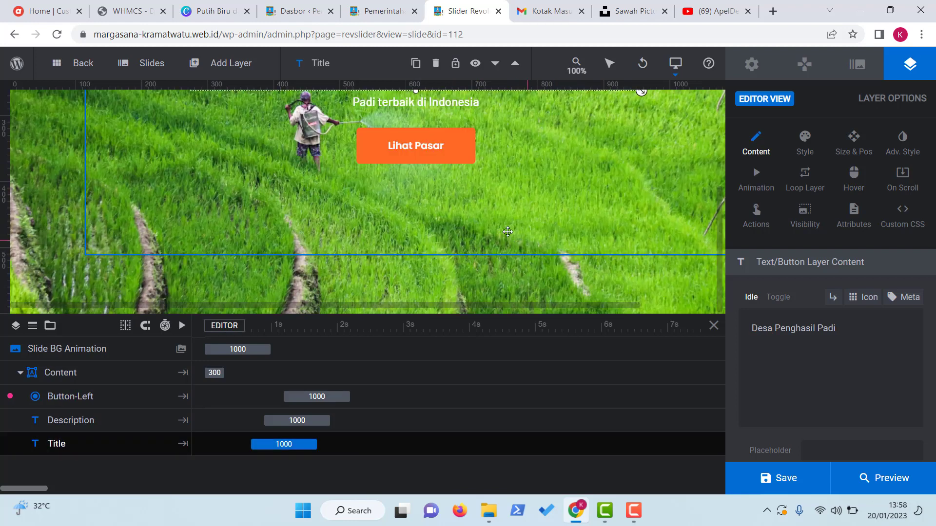
click(483, 105)
click(436, 157)
click(437, 157)
scroll(605, 195, up, 3)
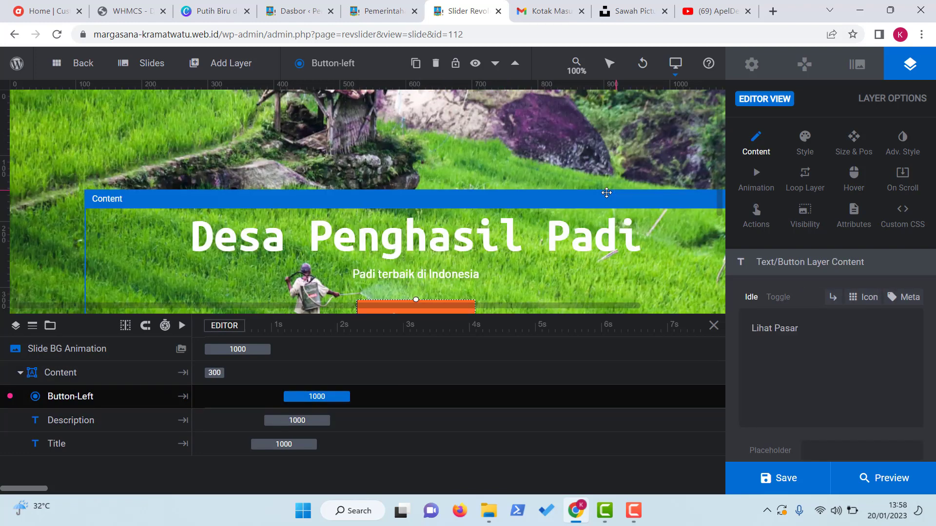
- Select the slide's title and open its style options, looking over the available font, background and spacing settings
click(546, 243)
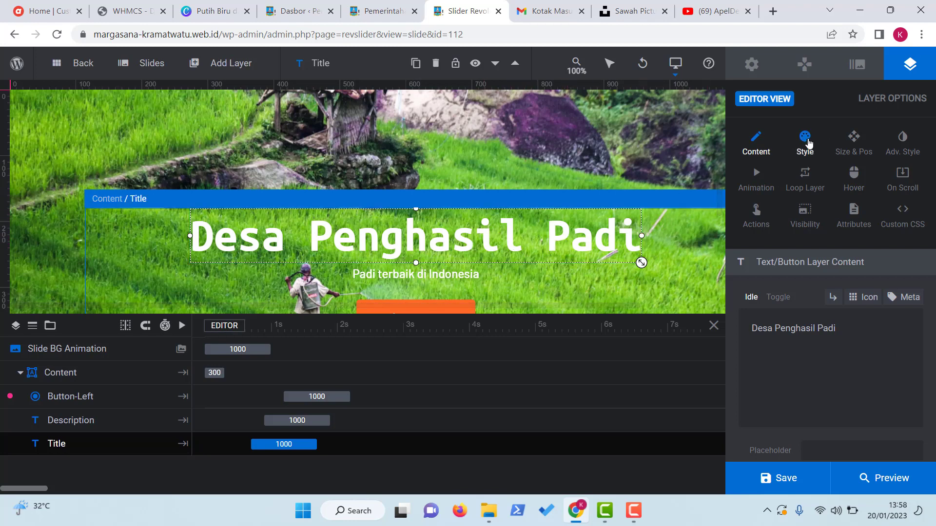
click(808, 142)
scroll(809, 241, down, 5)
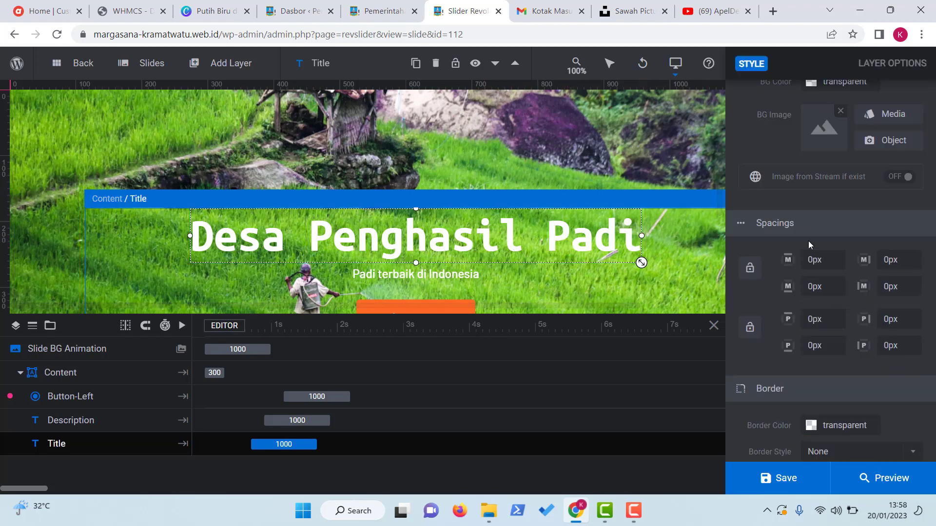
scroll(811, 241, up, 5)
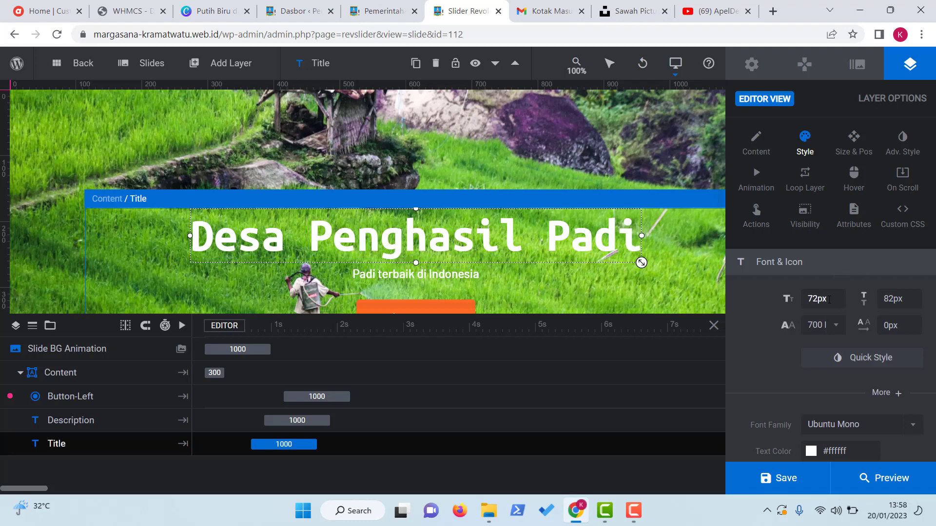
scroll(830, 302, down, 5)
scroll(838, 264, up, 5)
- Try the Sigmar One and Abhaya Libre font families on the title
click(850, 428)
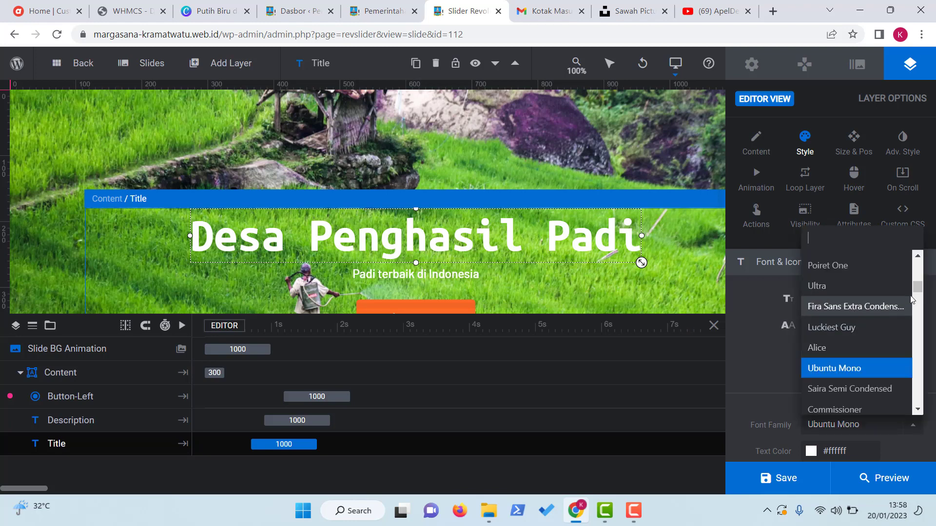
drag(919, 289, 918, 275)
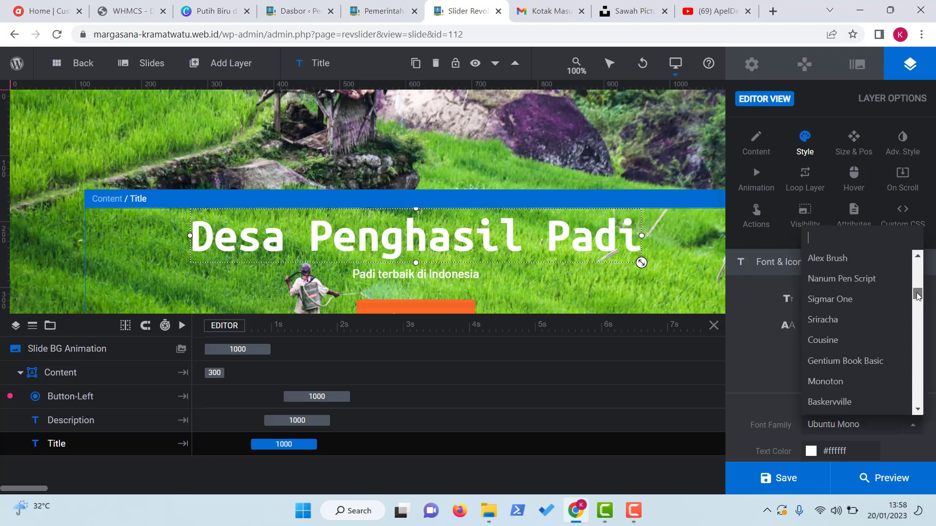
click(844, 303)
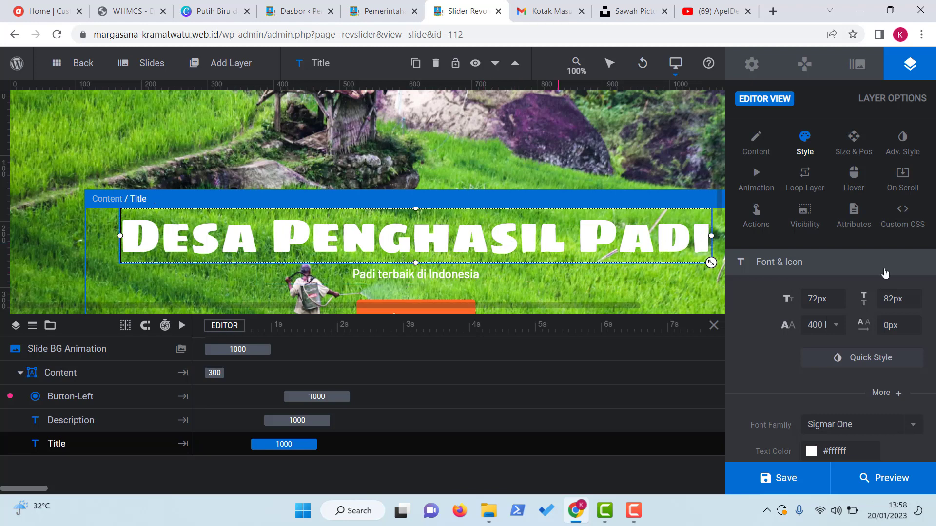
click(829, 424)
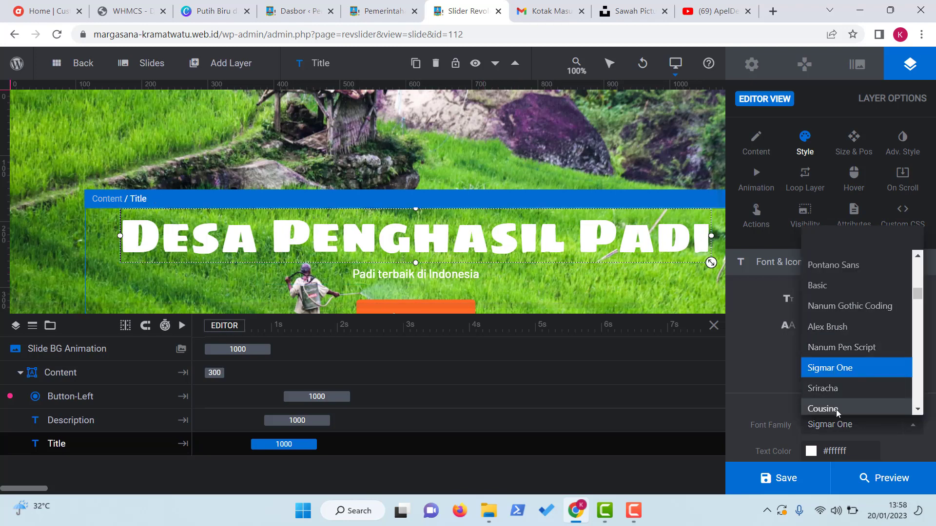
click(842, 424)
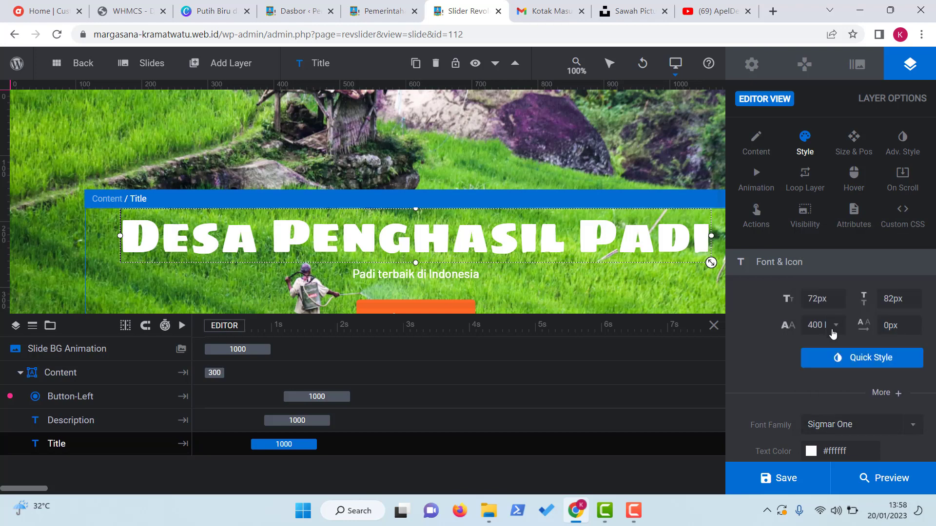
click(826, 424)
scroll(846, 385, down, 5)
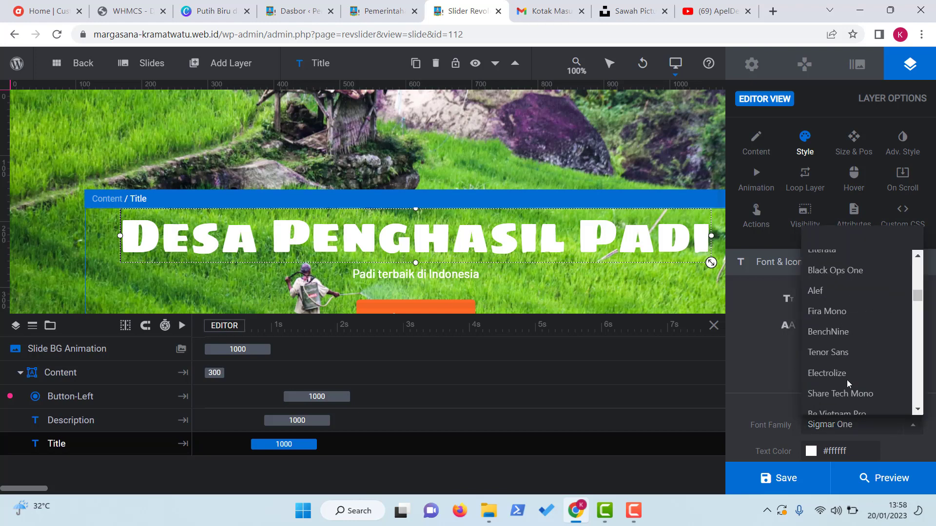
click(841, 340)
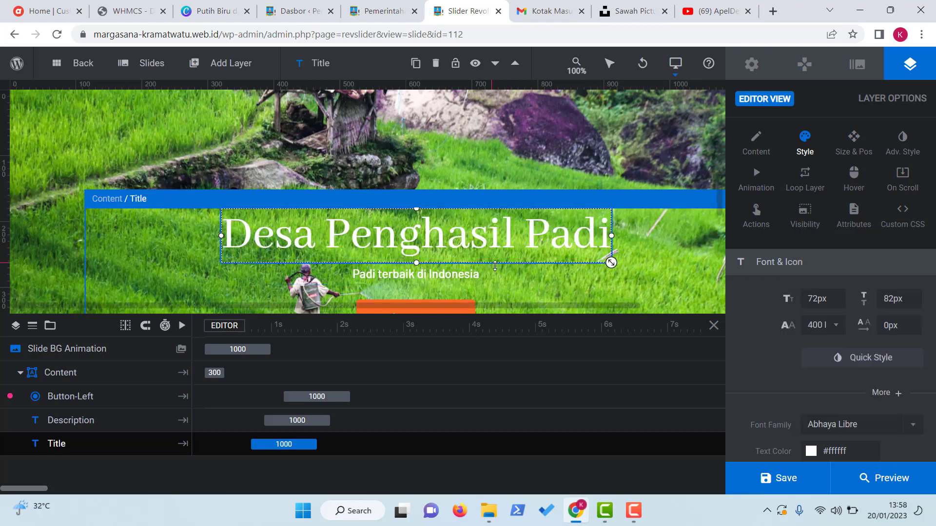
- Set the title's font family to Caveat Brush and open its text color for editing
click(834, 425)
click(839, 344)
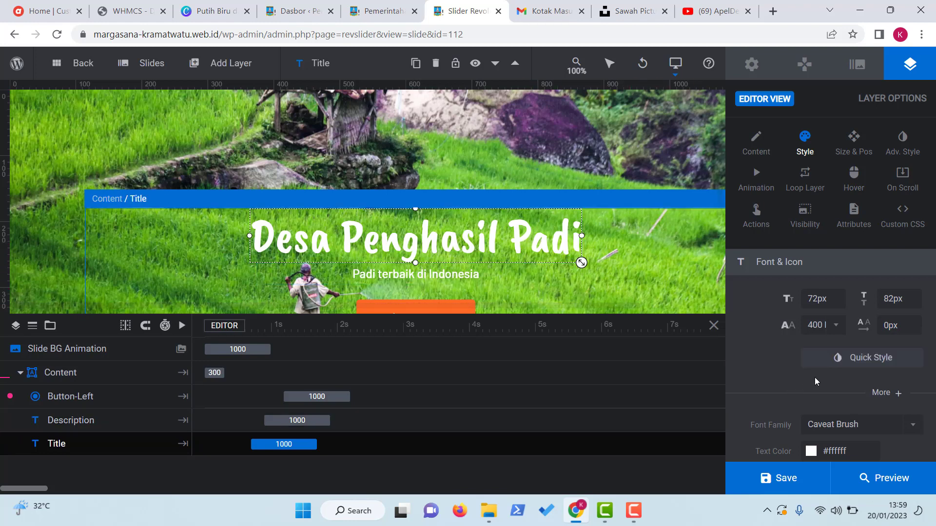
scroll(821, 378, down, 5)
scroll(838, 355, up, 5)
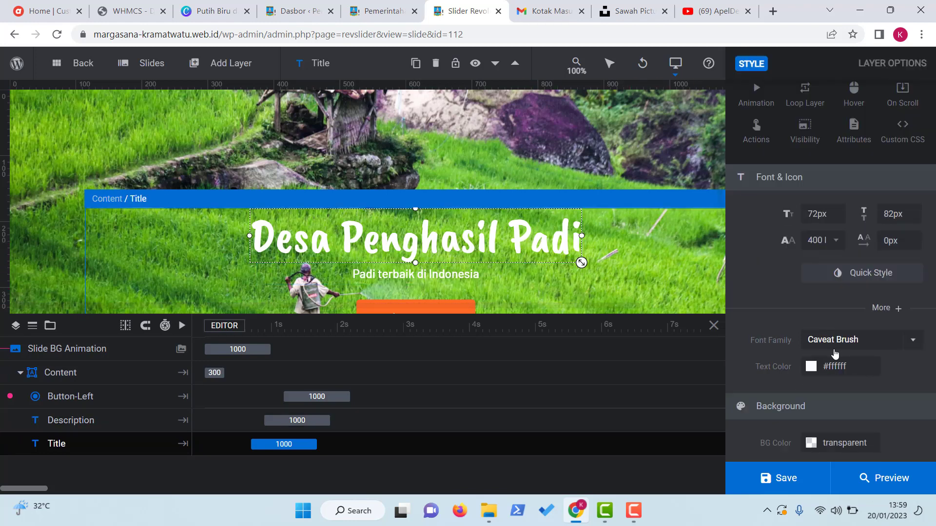
click(832, 368)
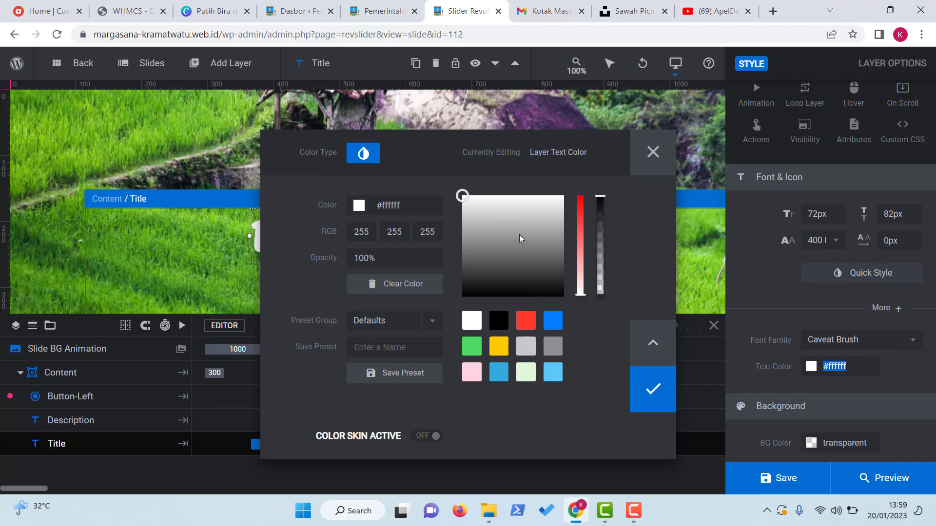
- Try black, red, blue, magenta and green as the title's text color
click(524, 244)
mouse_move(525, 243)
mouse_down()
mouse_move(542, 243)
mouse_move(547, 227)
mouse_move(501, 229)
mouse_up()
click(499, 320)
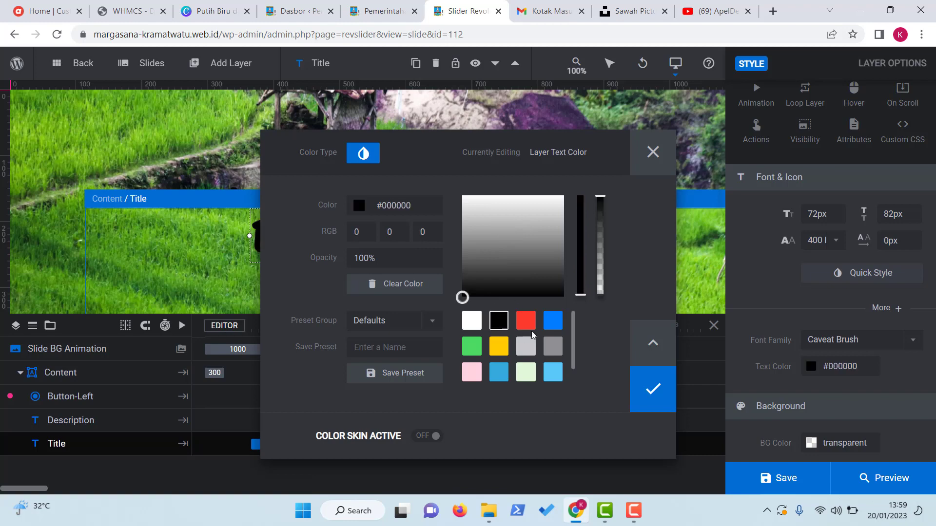
click(526, 321)
click(553, 321)
click(550, 208)
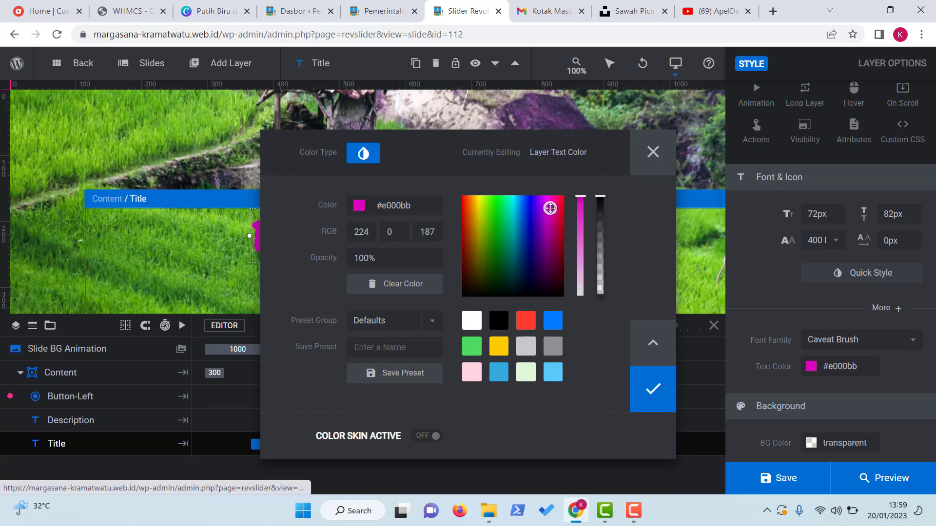
click(525, 321)
click(552, 321)
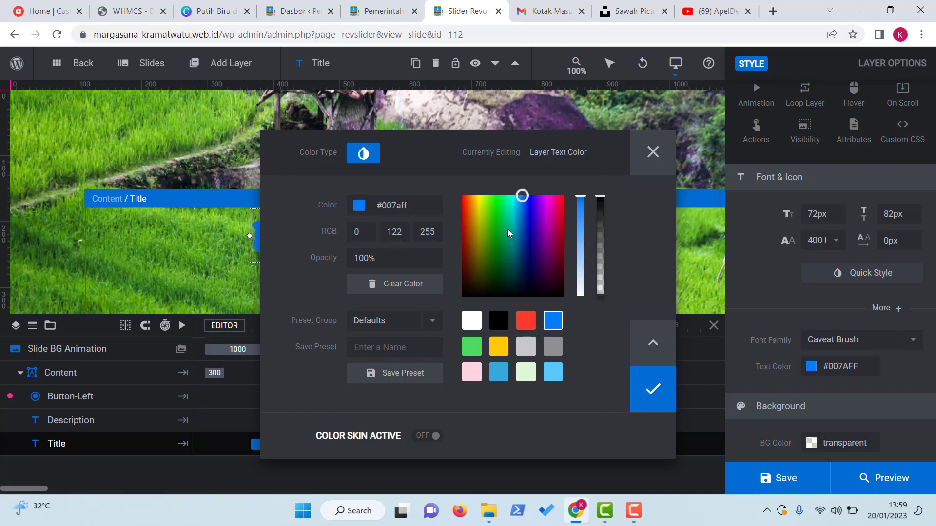
mouse_move(480, 223)
mouse_down()
mouse_move(499, 209)
mouse_move(513, 215)
mouse_move(493, 240)
mouse_move(520, 239)
mouse_move(493, 203)
mouse_move(518, 234)
mouse_move(491, 212)
mouse_up()
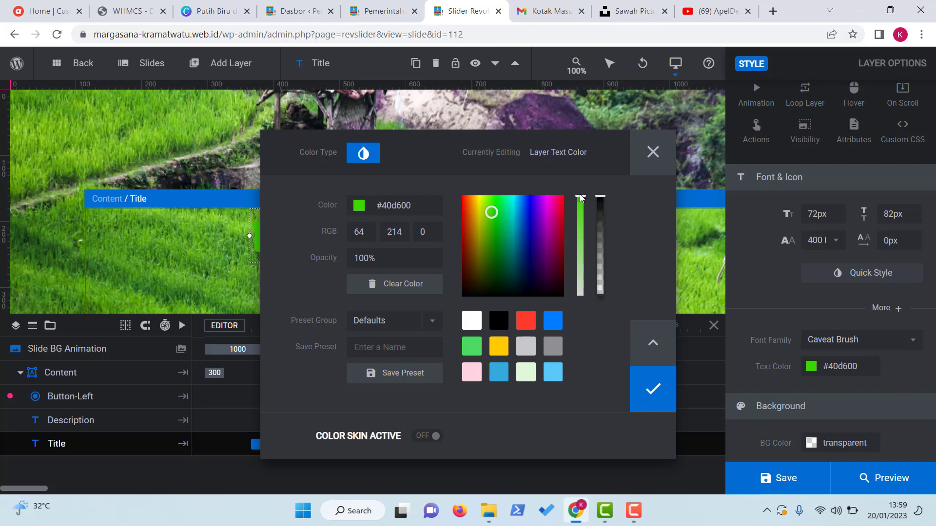
mouse_move(579, 197)
mouse_down()
mouse_move(576, 254)
mouse_move(583, 189)
mouse_move(600, 223)
mouse_move(605, 271)
mouse_move(597, 196)
mouse_up()
- Apply the near-black color #00000c to the title text and check it on the slide
drag(490, 212, 530, 292)
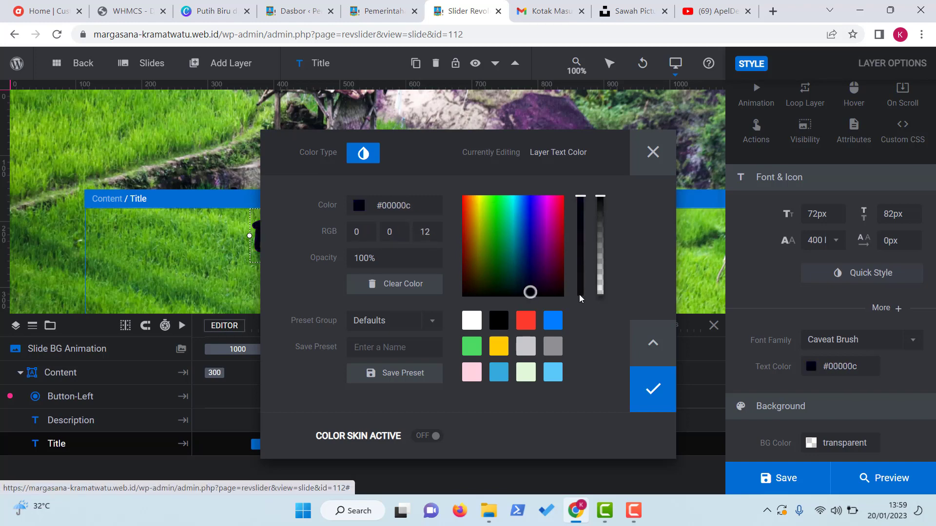
click(668, 397)
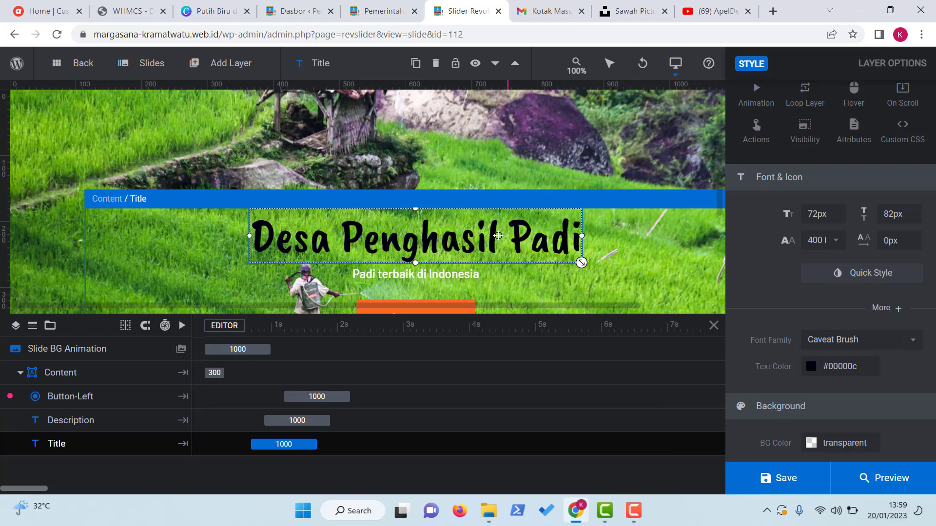
scroll(546, 253, down, 5)
scroll(578, 259, up, 5)
click(515, 267)
- Examine the title's spacing and border options, and its position, size and responsive behavior settings
scroll(814, 319, down, 6)
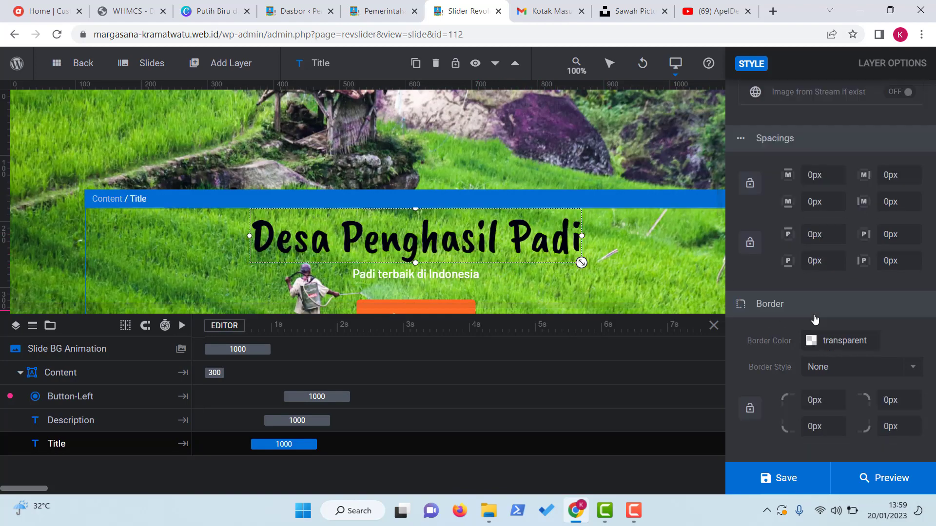
scroll(841, 350, up, 8)
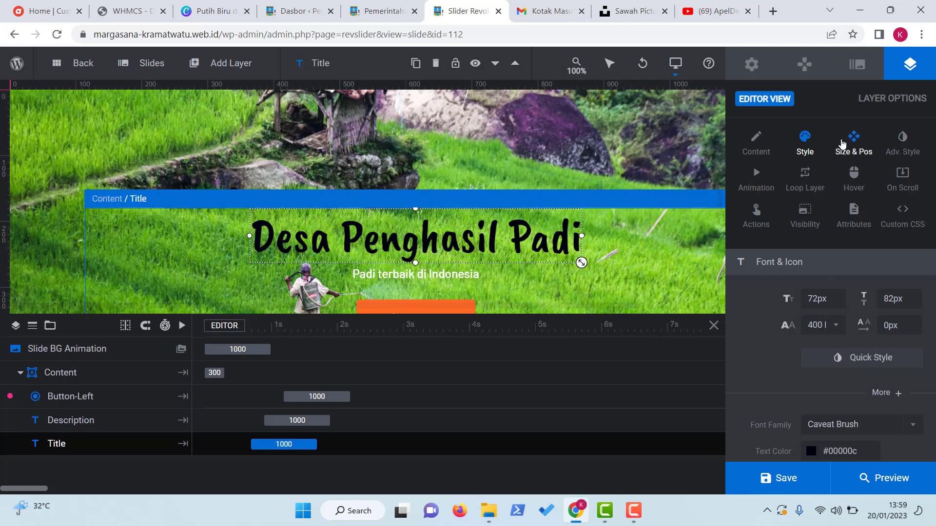
click(857, 144)
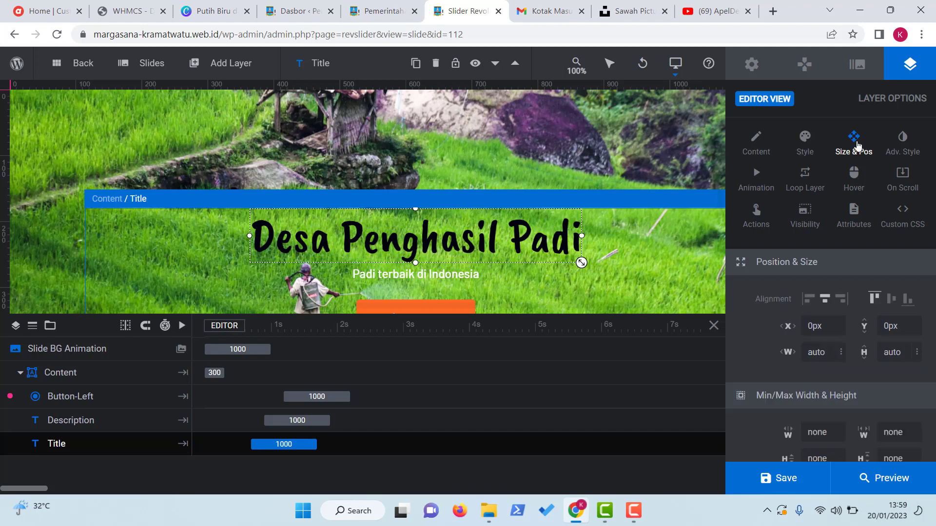
scroll(819, 253, up, 5)
scroll(836, 311, down, 5)
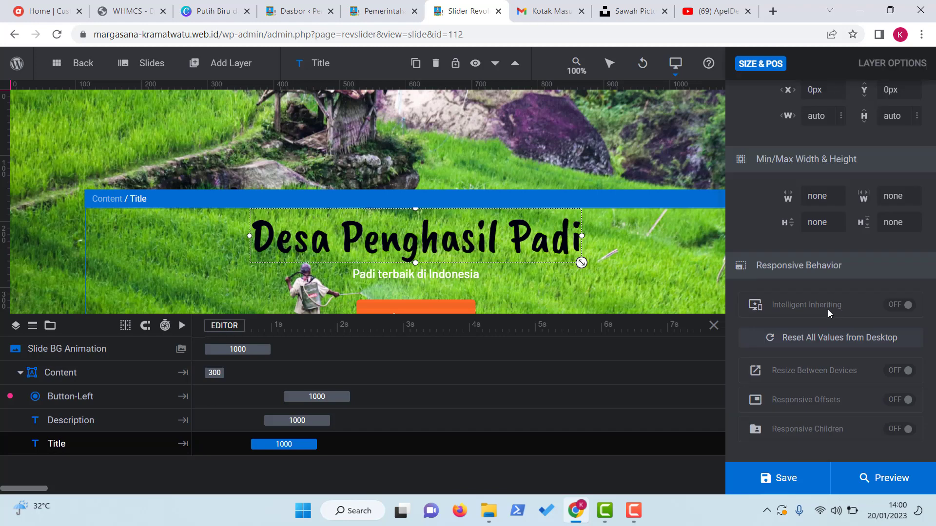
scroll(805, 308, up, 5)
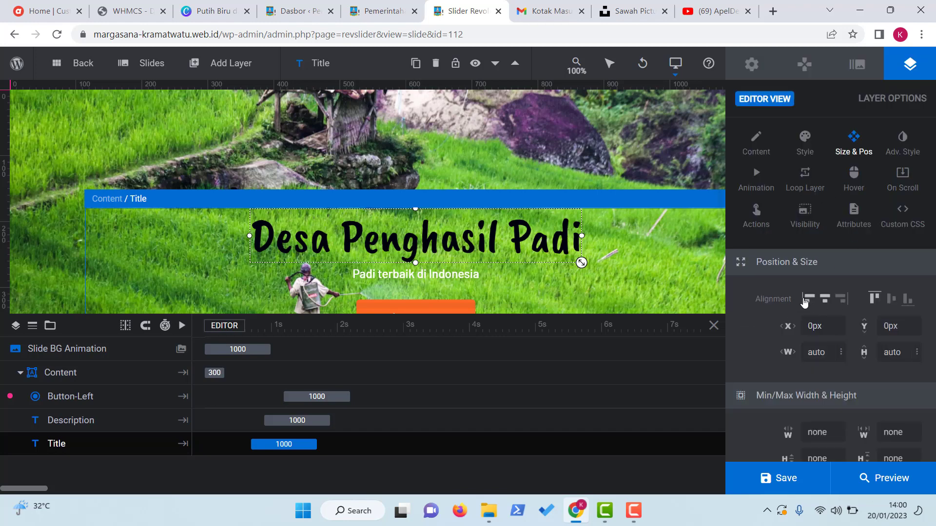
click(835, 327)
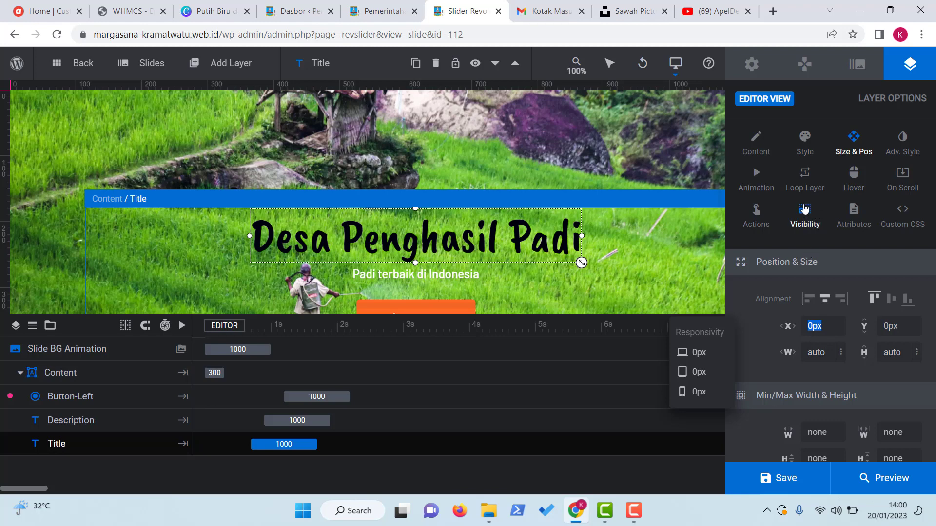
scroll(825, 351, down, 5)
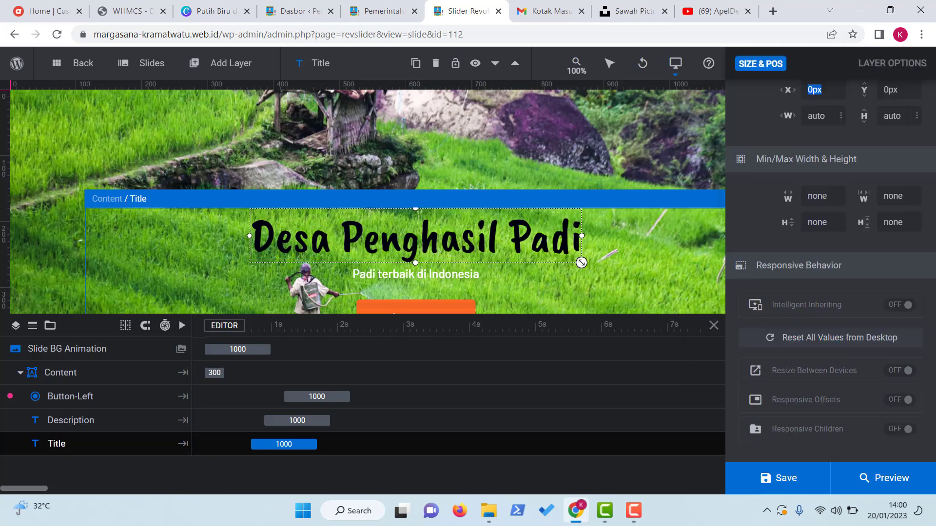
scroll(825, 351, up, 5)
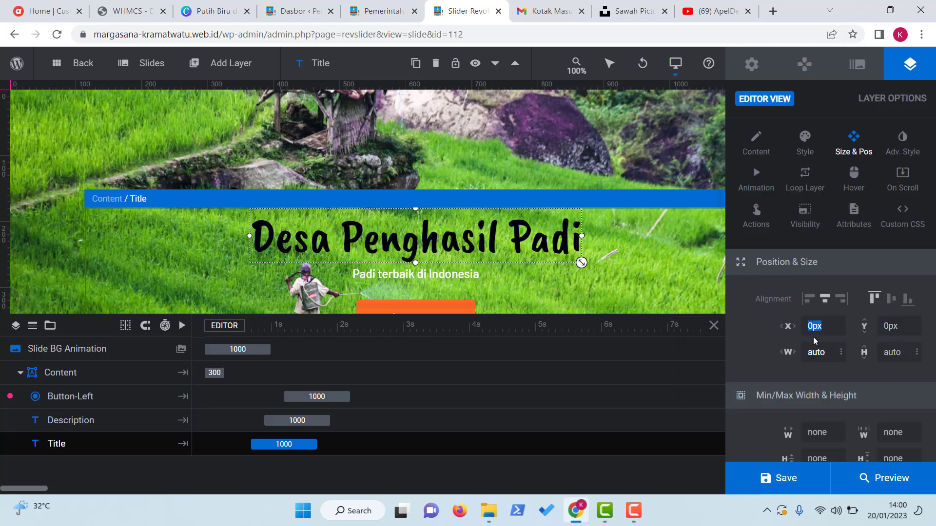
- Set the title's font size to 60px in its style options
click(803, 139)
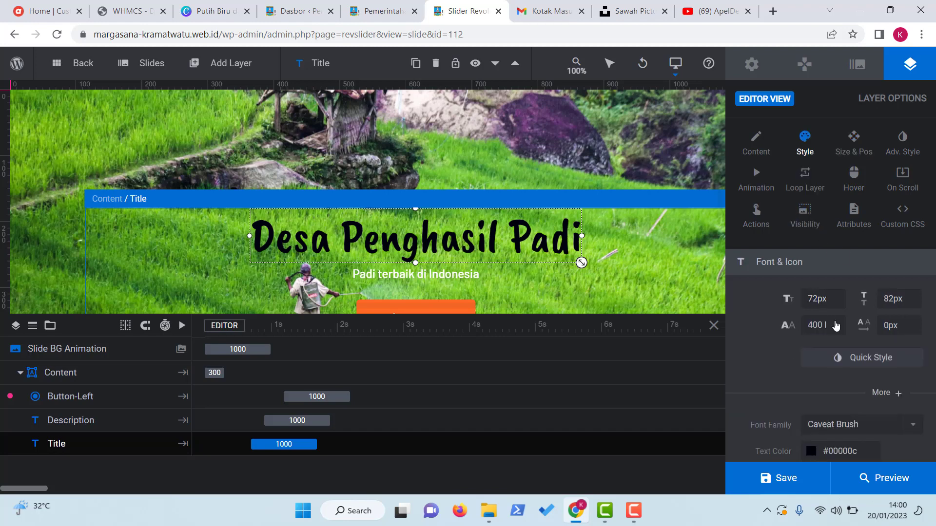
scroll(836, 326, down, 8)
scroll(836, 326, up, 8)
click(822, 298)
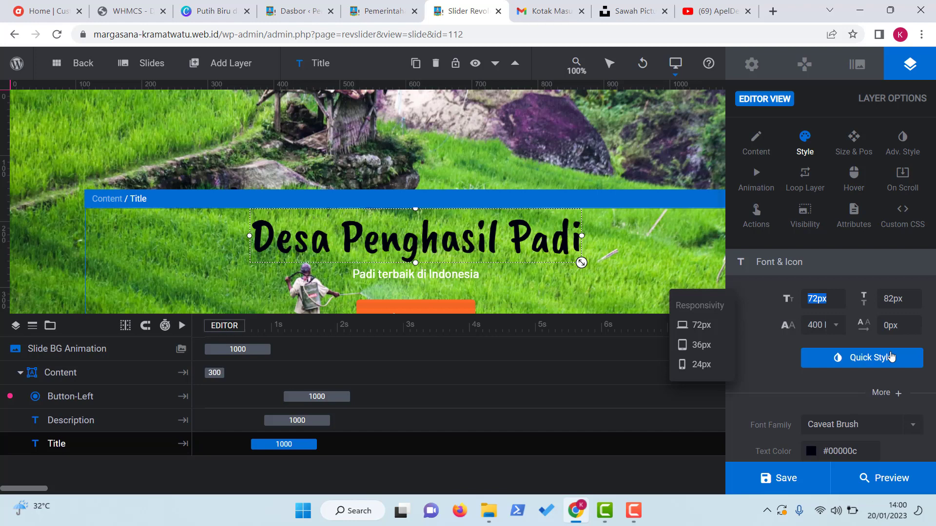
text(60)
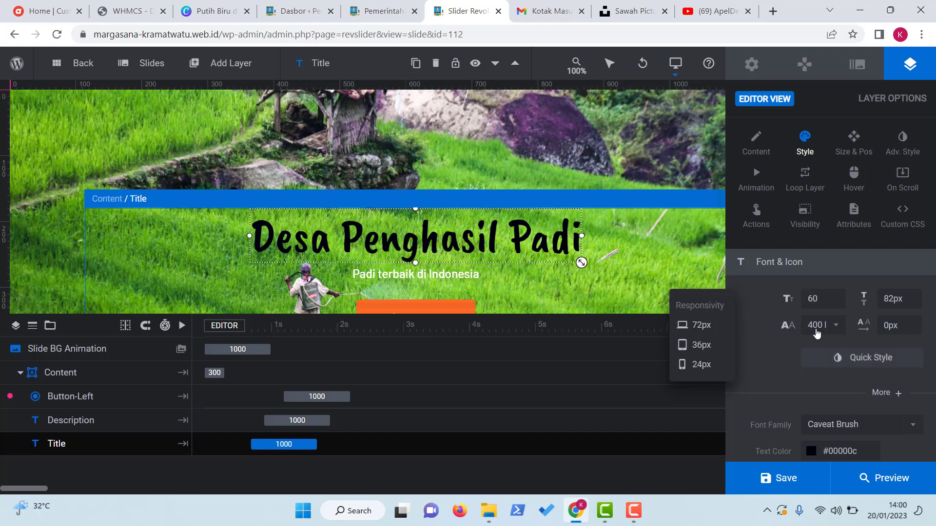
click(774, 369)
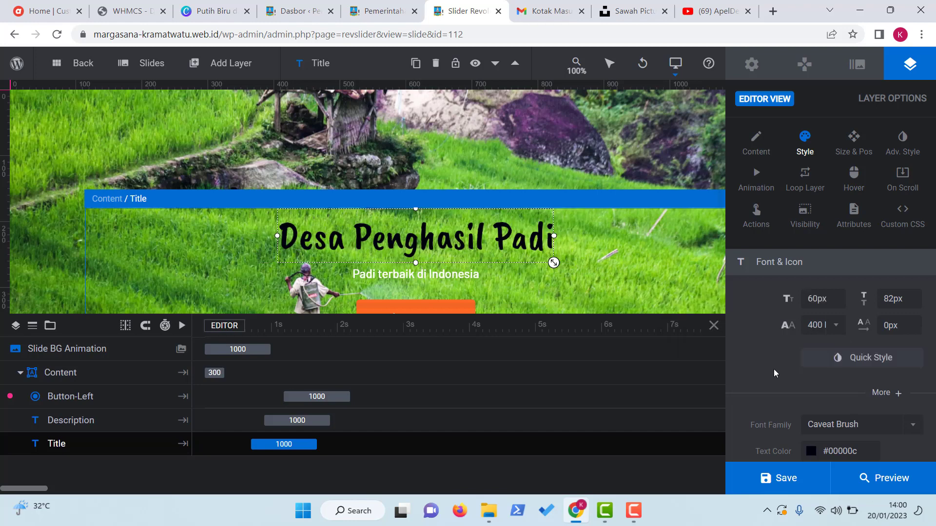
- Set the title's font size to 90px
click(820, 301)
text(90)
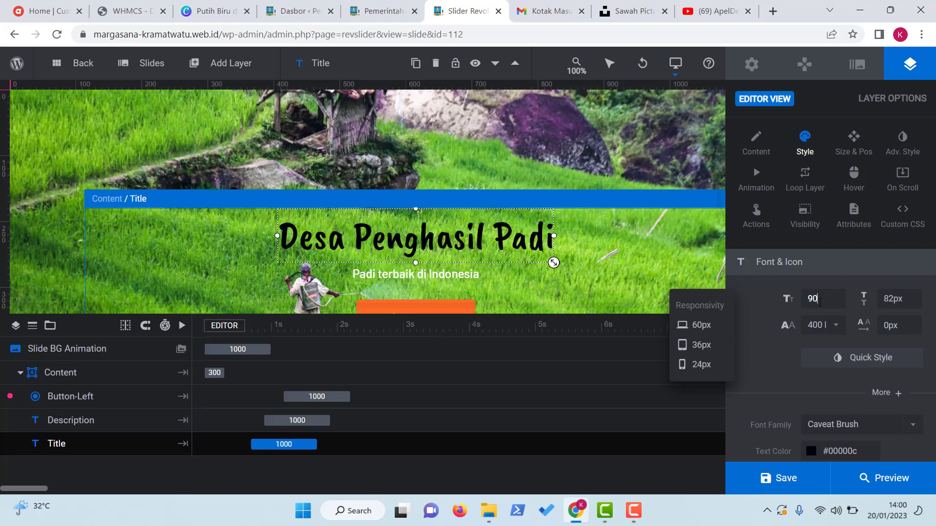
click(749, 367)
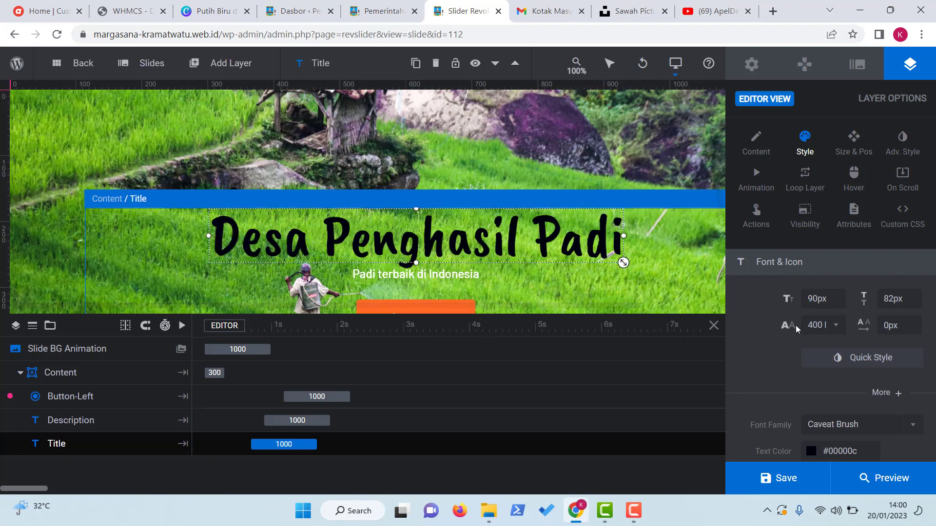
- Set the title's border radius to 2px at all four corners
scroll(796, 327, down, 5)
scroll(796, 326, up, 5)
scroll(796, 326, down, 5)
scroll(796, 326, down, 2)
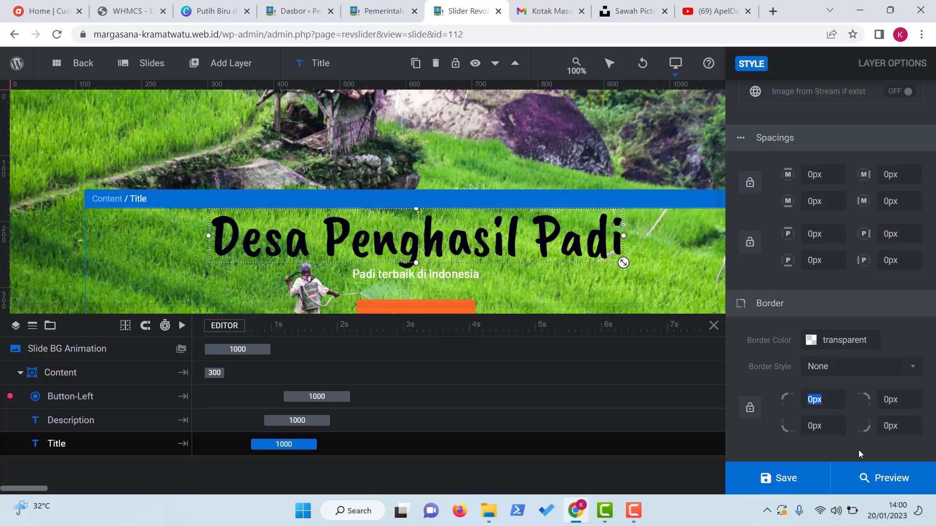
text(2)
key(Return)
click(890, 399)
text(2)
click(820, 424)
text(2)
click(896, 427)
text(2)
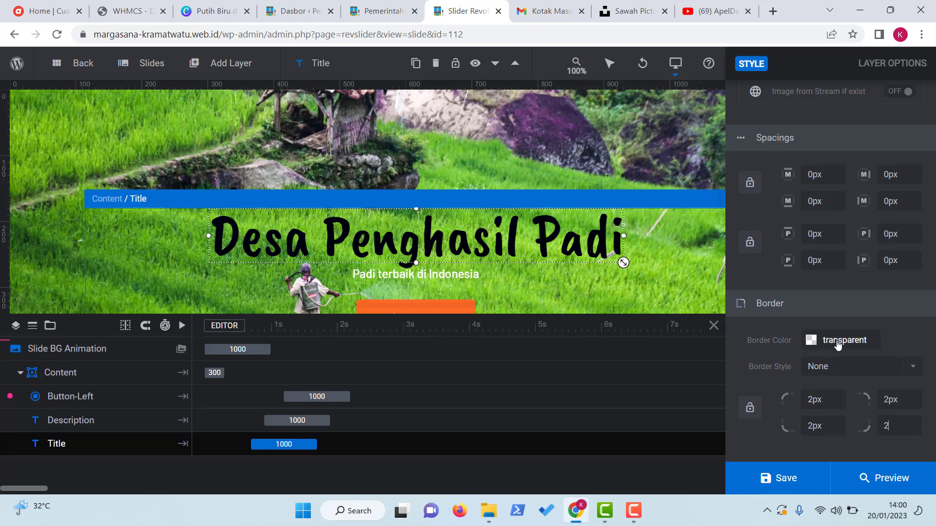
- Give the title a red #ff3a2d border color and set the border style to Solid
click(838, 343)
click(526, 297)
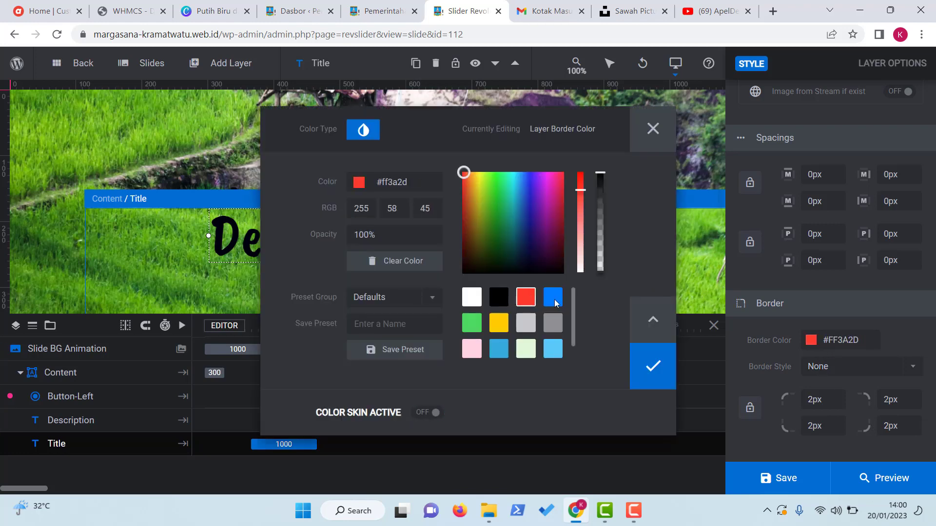
click(643, 374)
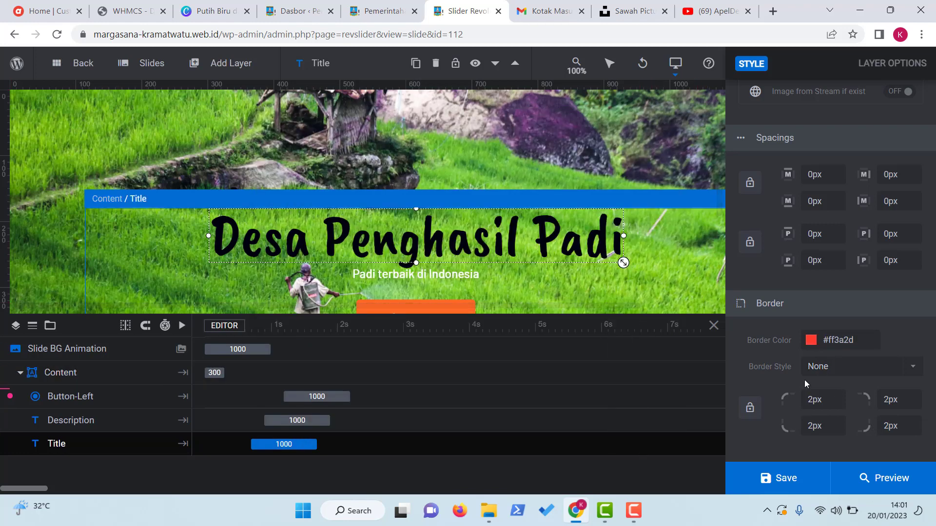
click(820, 369)
click(829, 283)
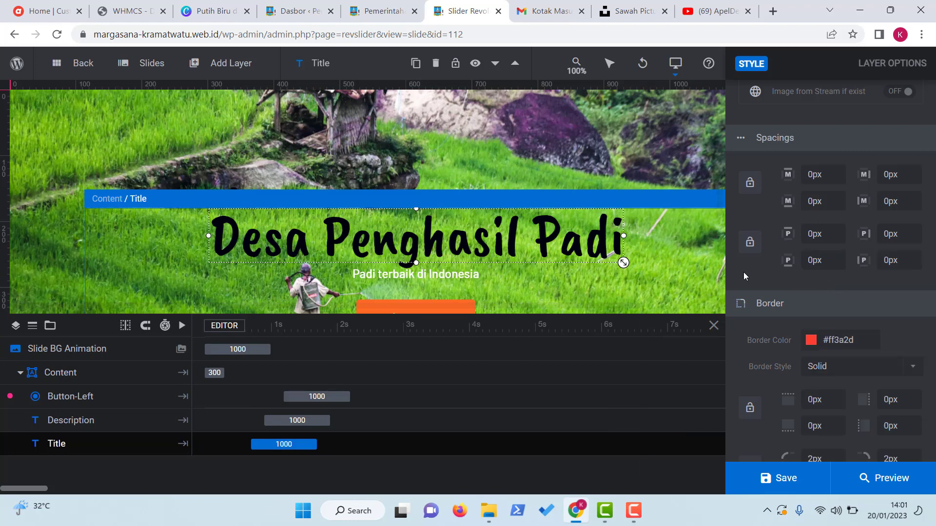
- Set the title's top border width to 2px and check the title on the slide
scroll(795, 373, down, 1)
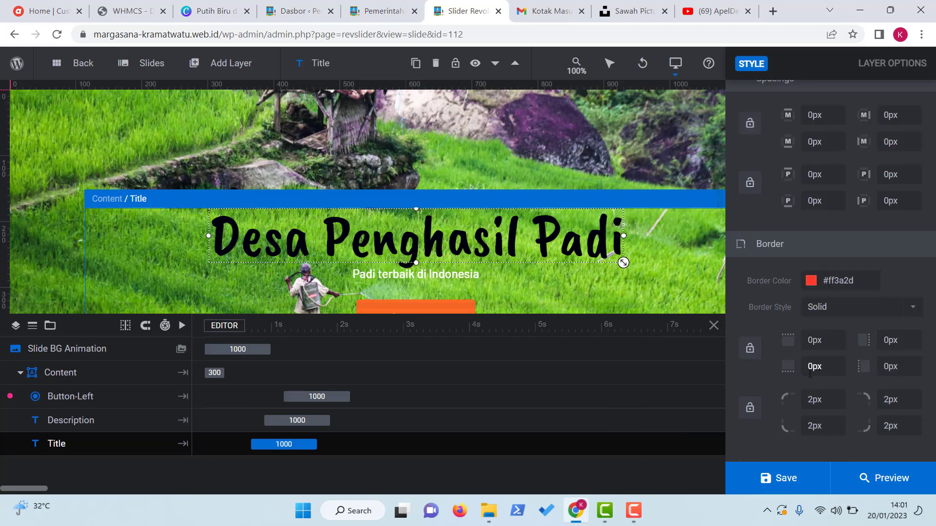
click(821, 341)
text(21)
key(BackSpace)
click(756, 388)
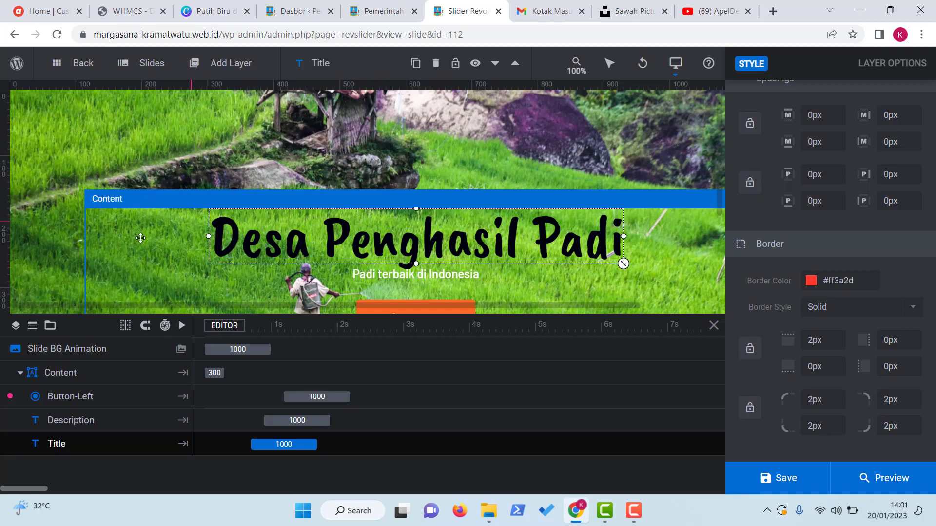
click(212, 240)
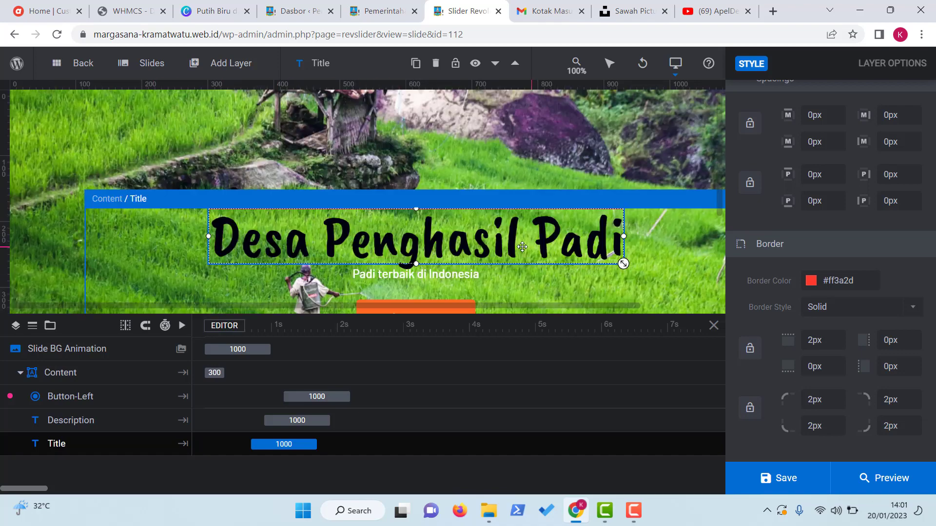
- Preview the slider, go to the rice-field slide to examine the title's top border, and close the preview
click(871, 486)
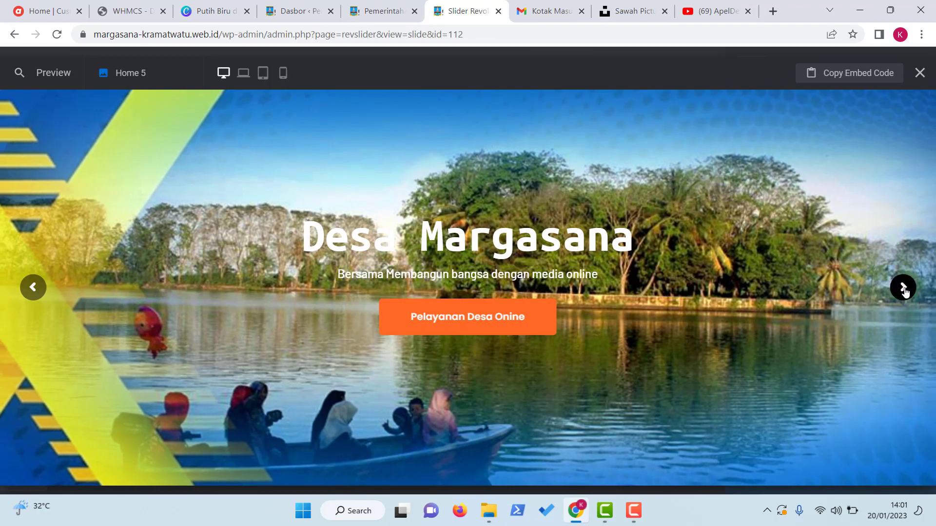
click(903, 288)
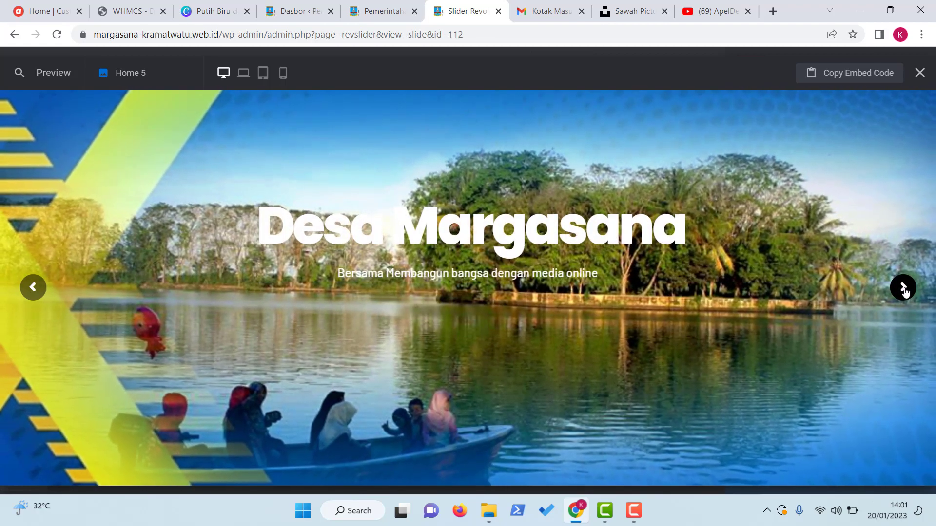
click(903, 288)
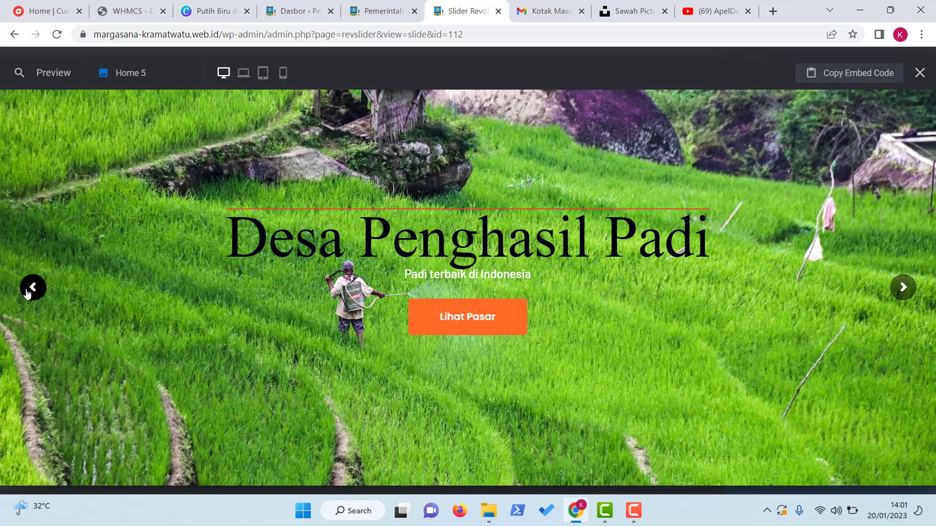
click(27, 291)
click(920, 72)
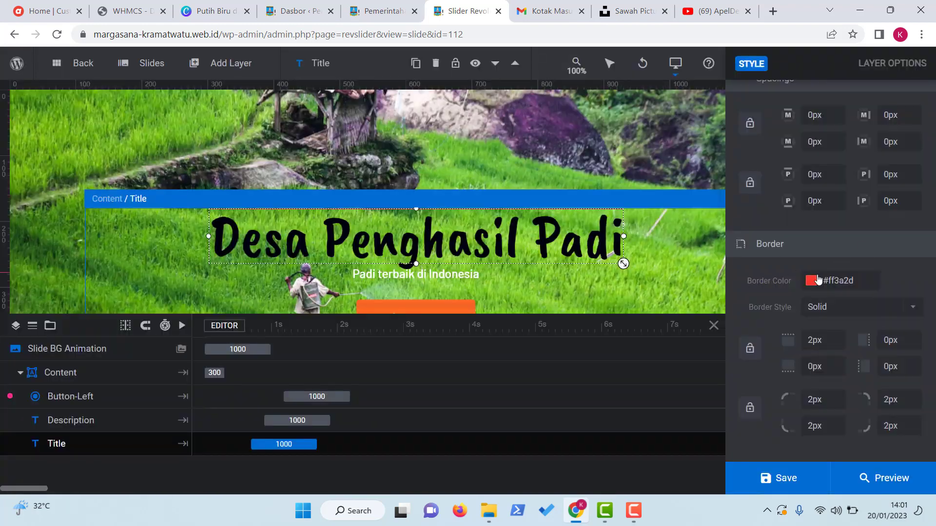
- Set the title's right, bottom and left border widths to 2px
double_click(890, 340)
text(2)
double_click(810, 368)
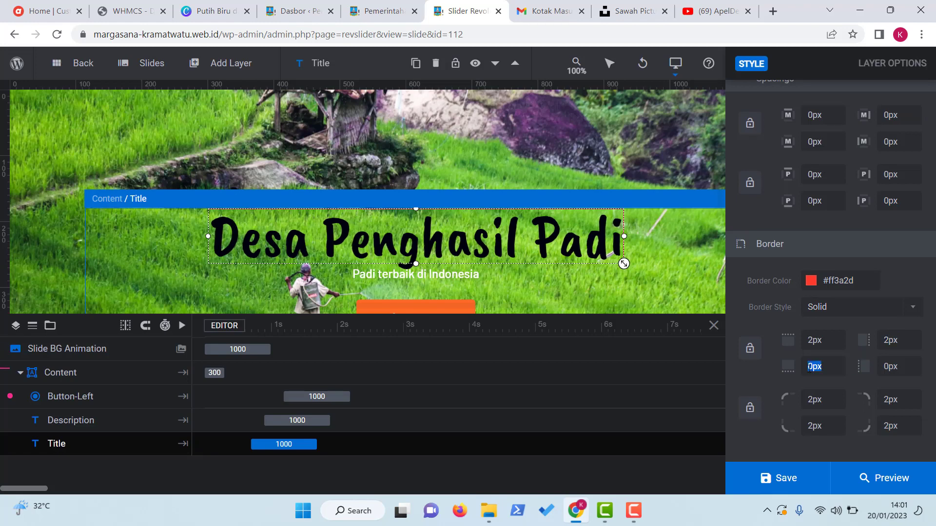
double_click(896, 369)
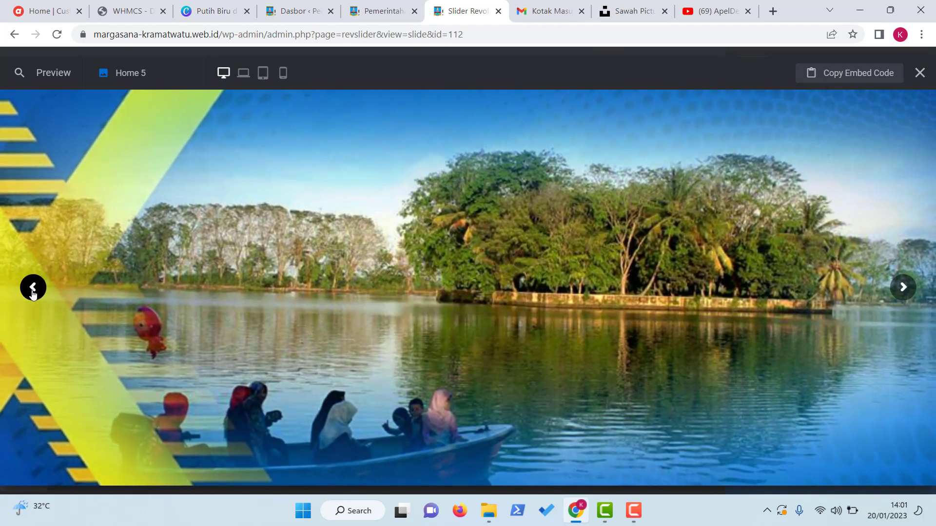
- Page through the slider preview to the rice-field slide, examine the border around the title, and close the preview
click(33, 289)
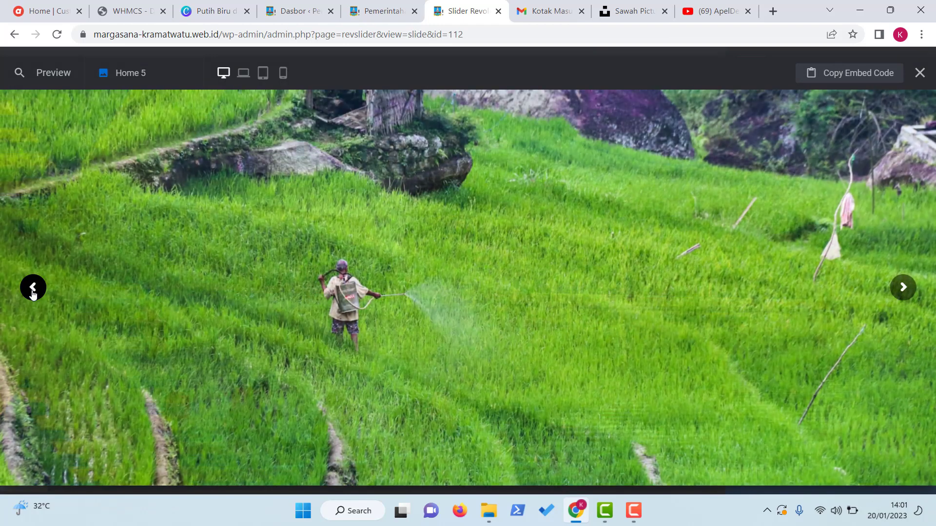
click(33, 288)
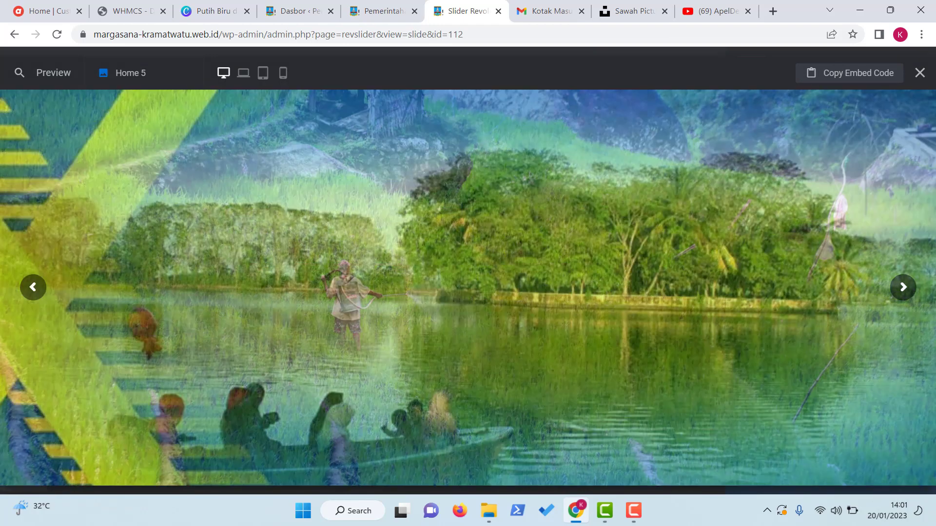
click(902, 288)
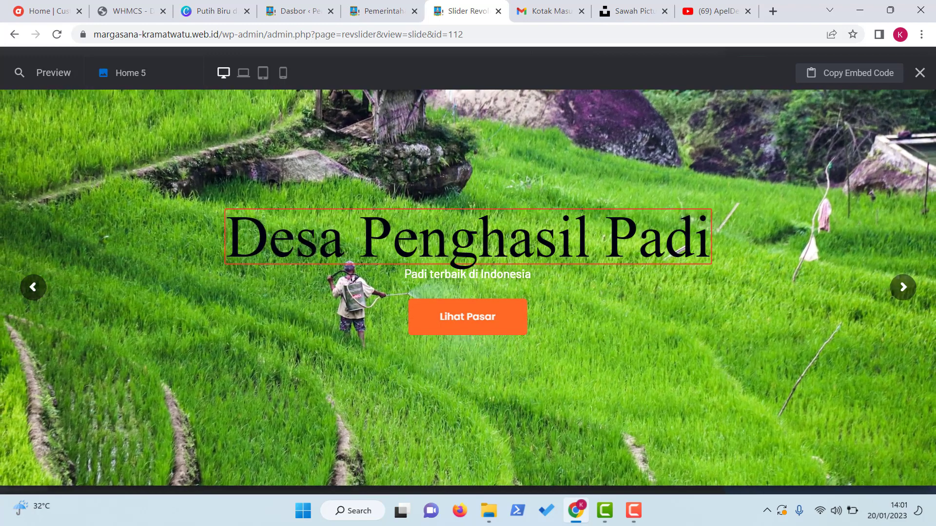
click(920, 73)
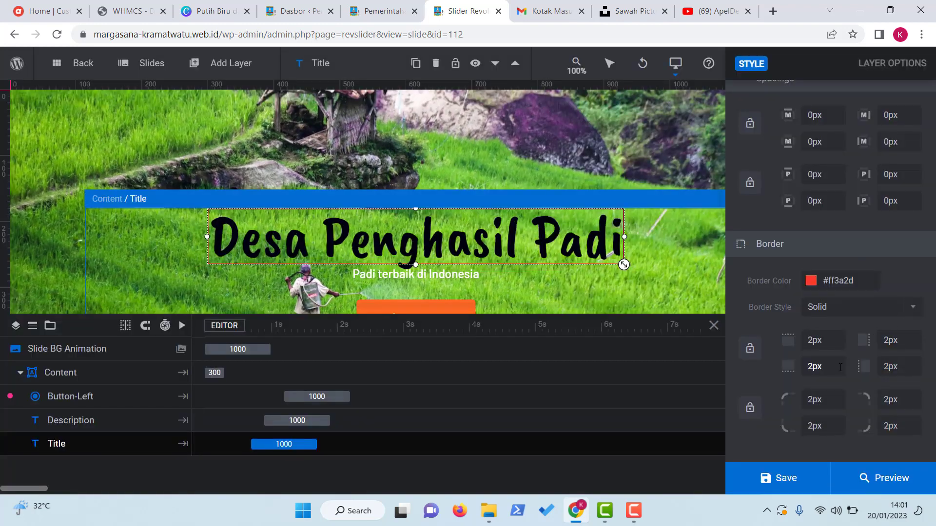
- Set the title's padding to 2px on each of the four sides
scroll(840, 369, up, 10)
scroll(840, 369, down, 10)
scroll(841, 369, up, 6)
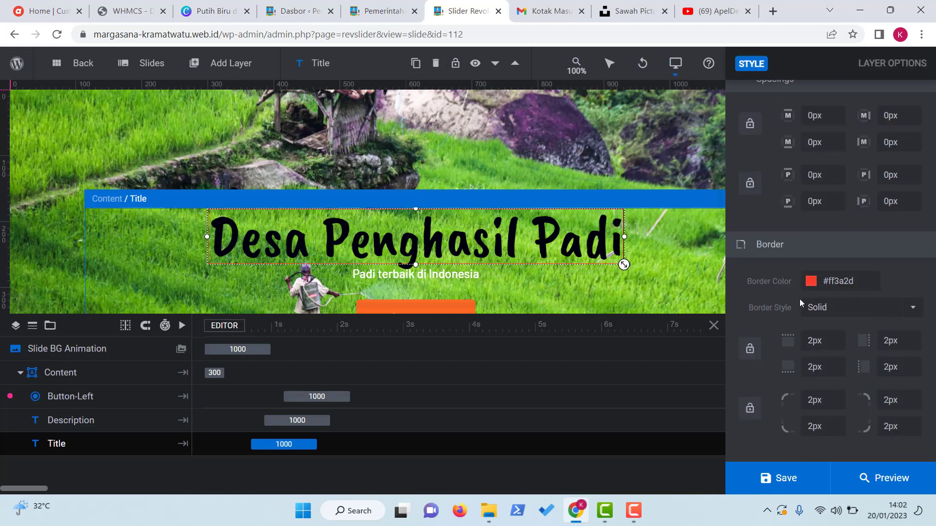
scroll(809, 201, up, 5)
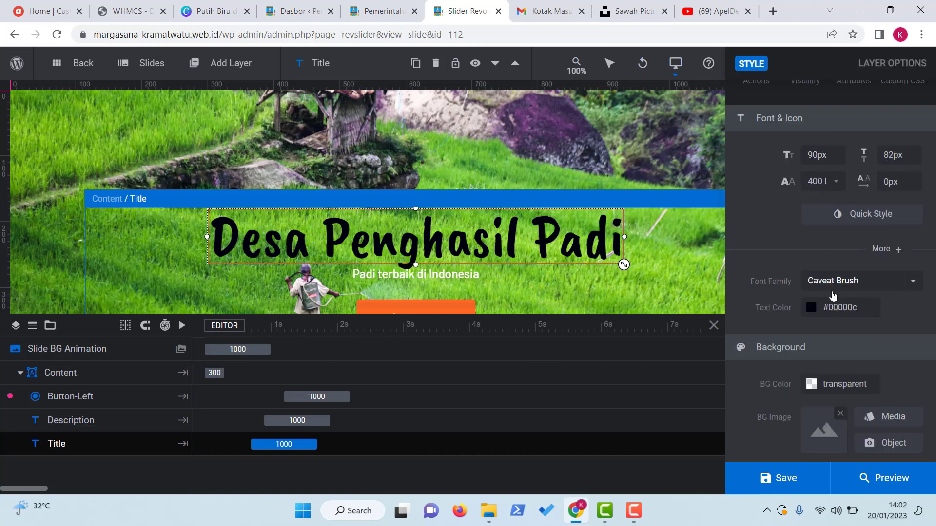
click(857, 216)
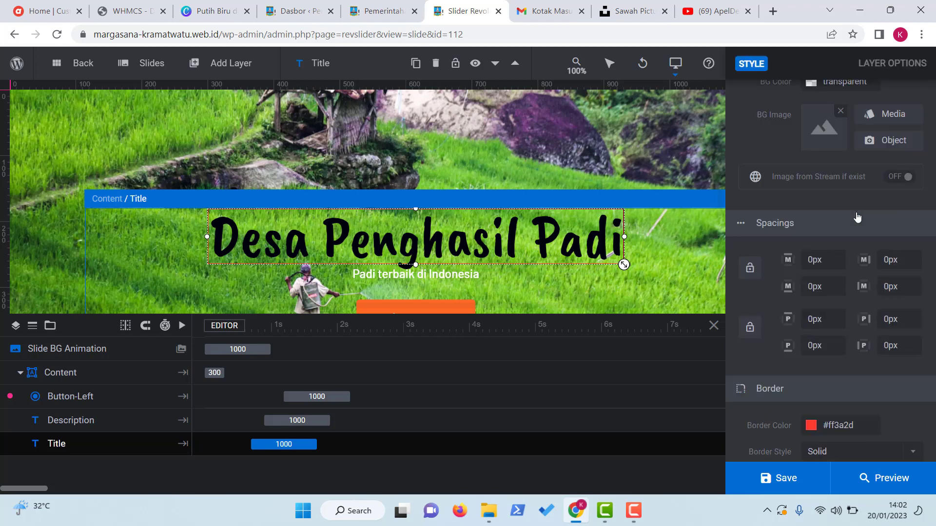
click(813, 176)
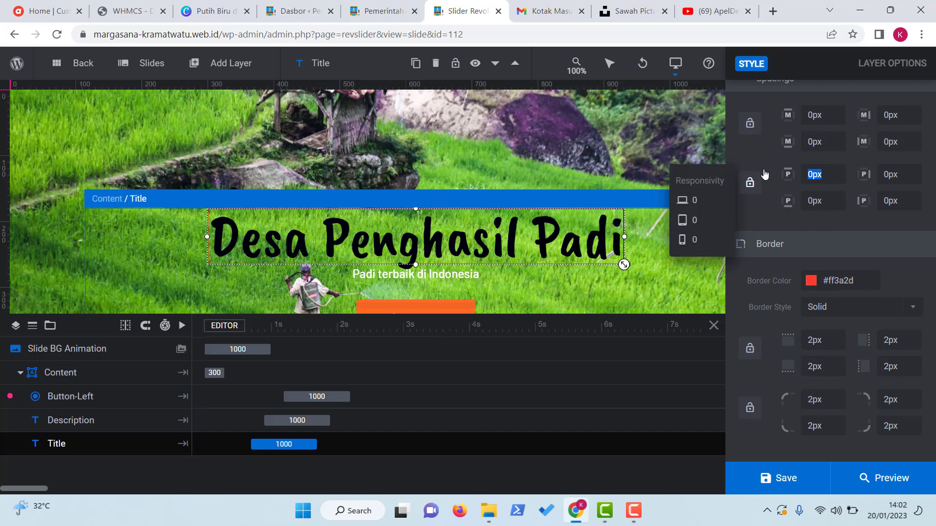
text(2)
click(890, 174)
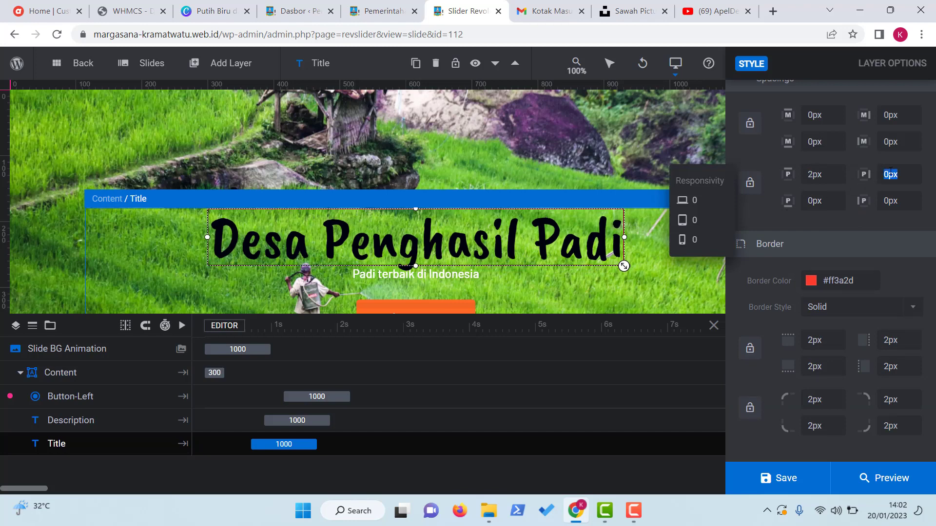
text(2)
click(814, 200)
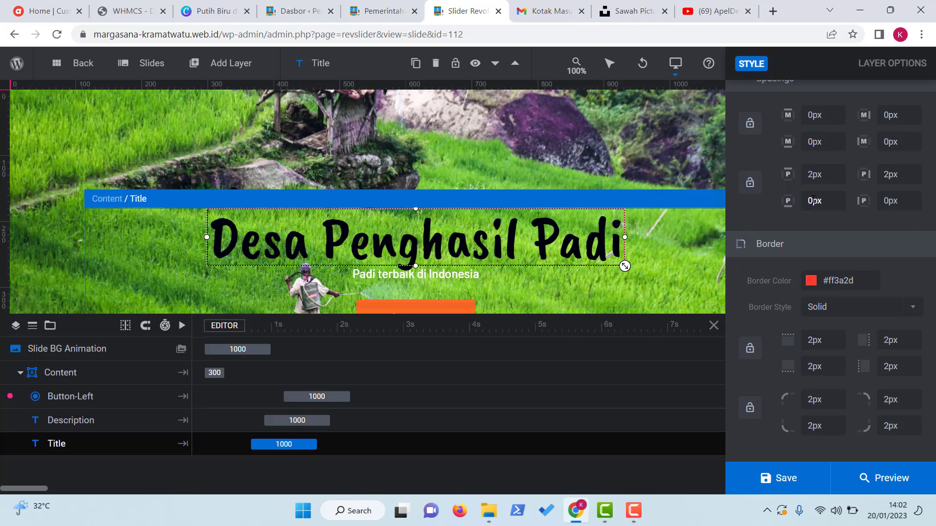
text(2)
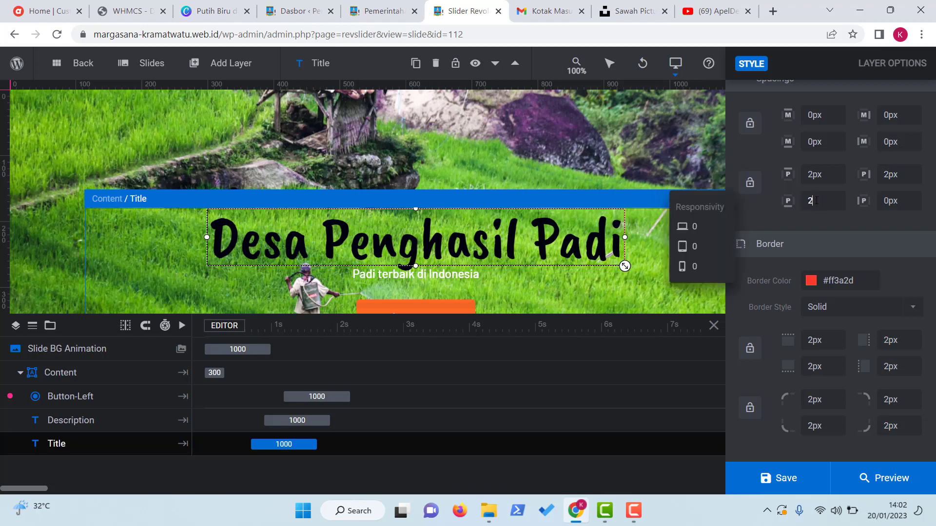
click(890, 201)
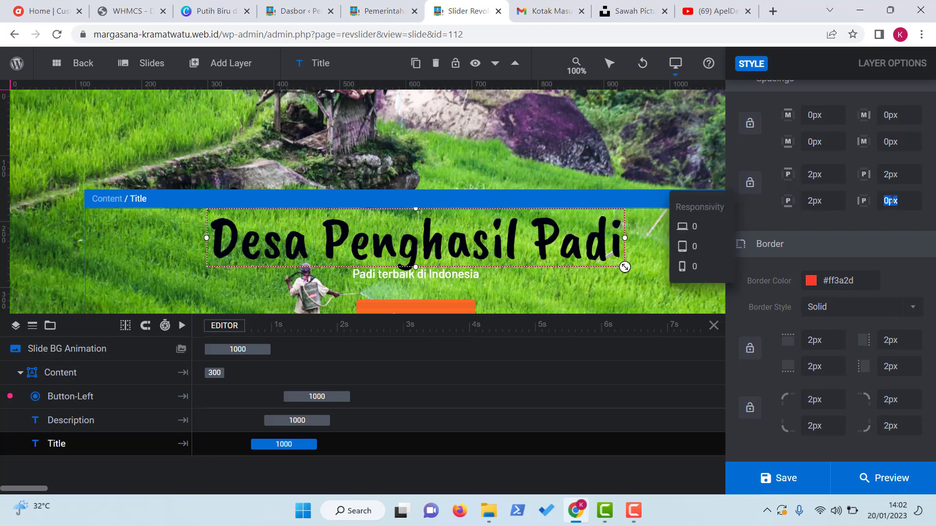
text(2)
- Link the title's four padding values together and set them to 5px
click(746, 188)
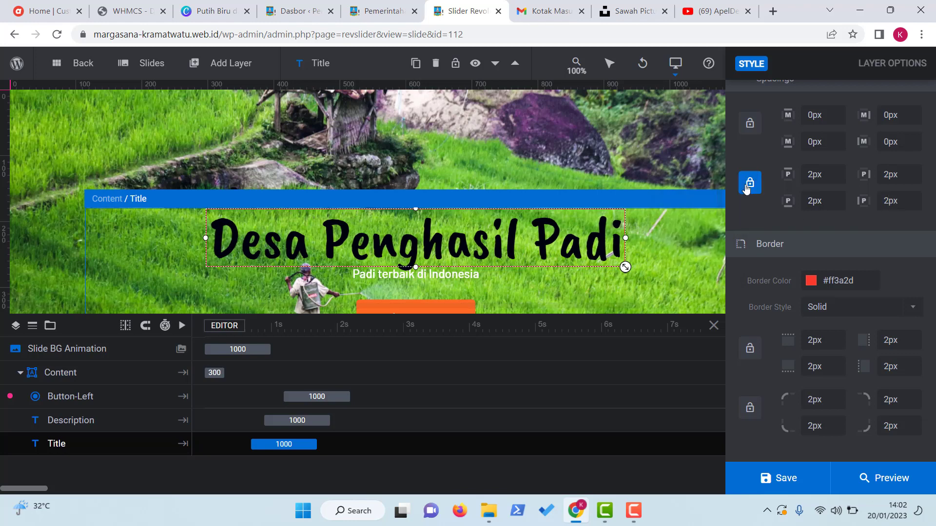
click(812, 176)
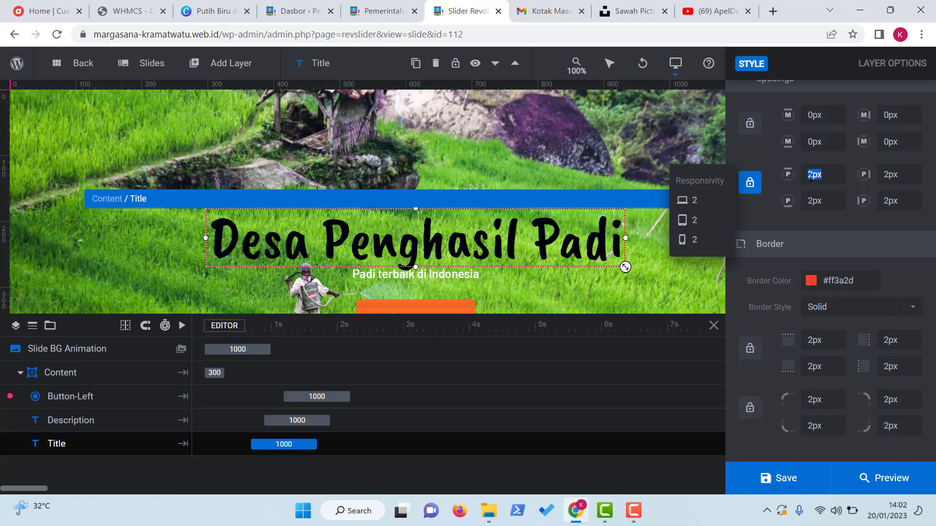
text(5)
click(812, 217)
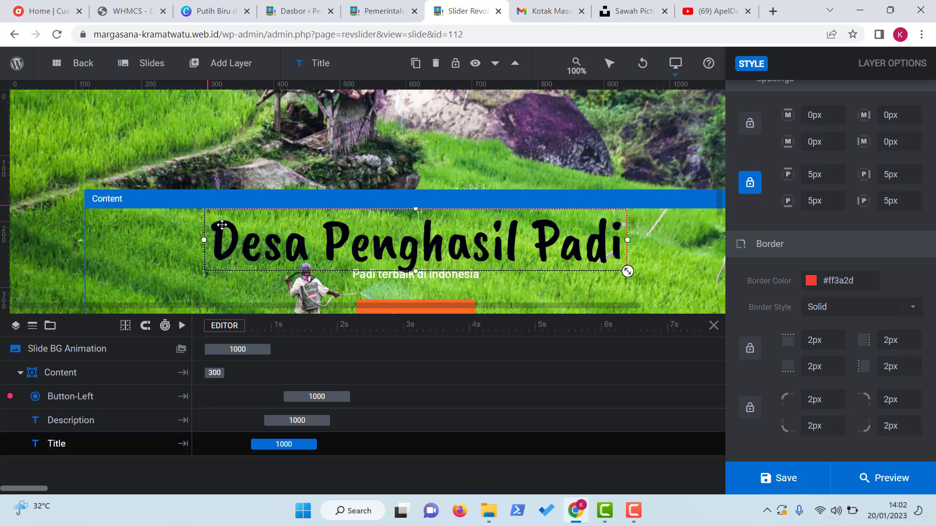
- Preview the rice-field slide with the padded title border and return to the editor to view the button area
click(883, 479)
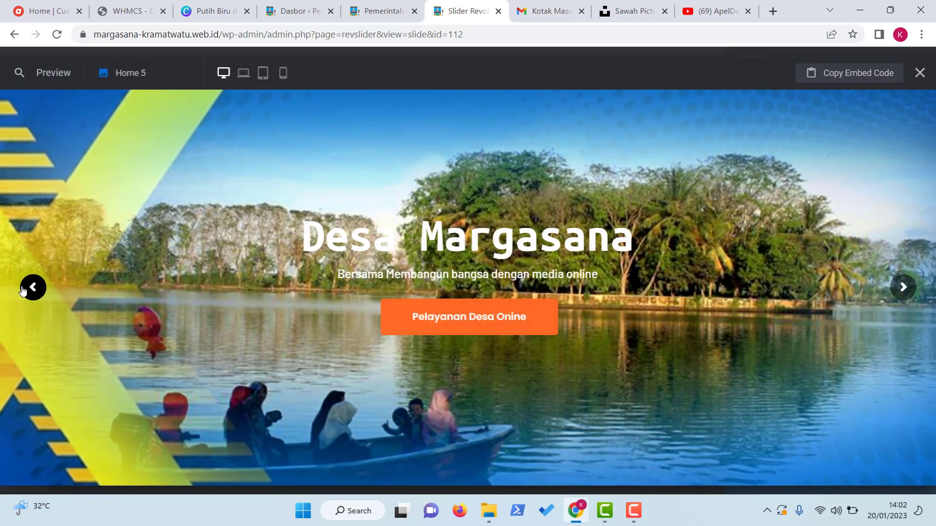
click(21, 290)
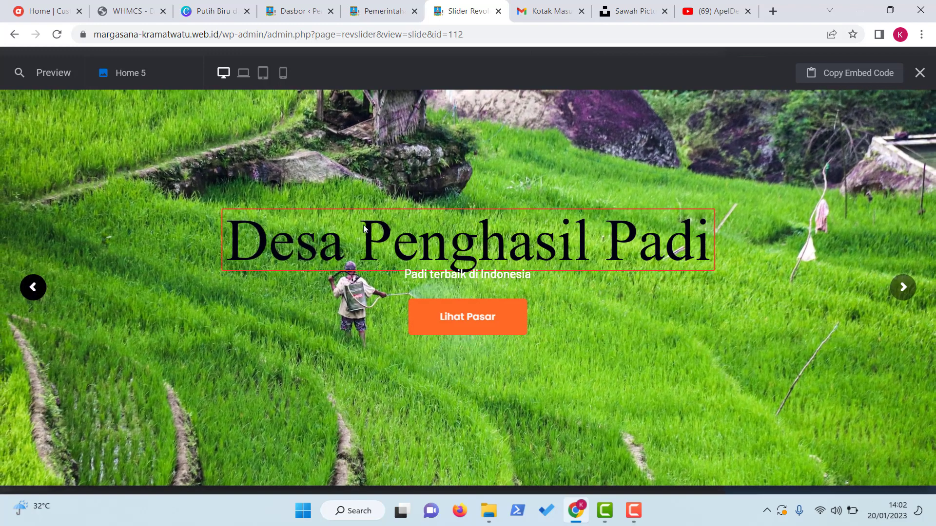
click(920, 72)
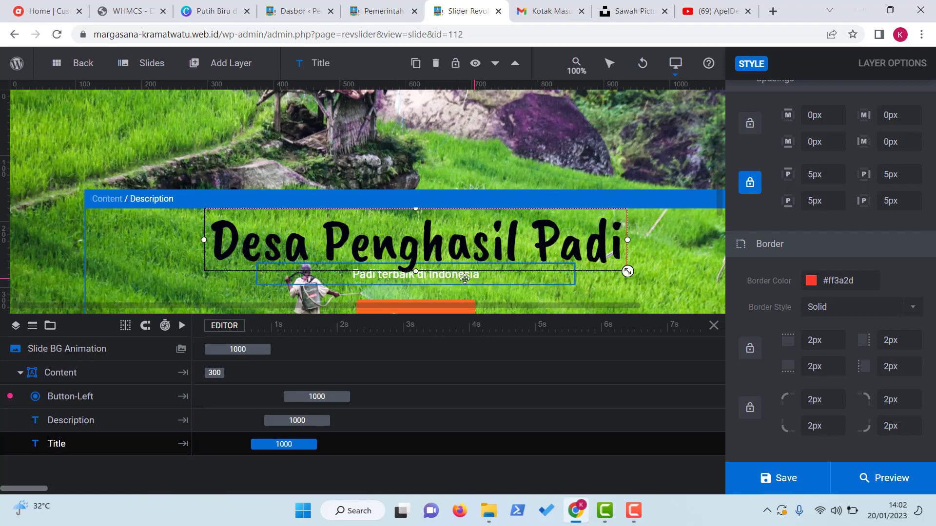
scroll(468, 278, down, 3)
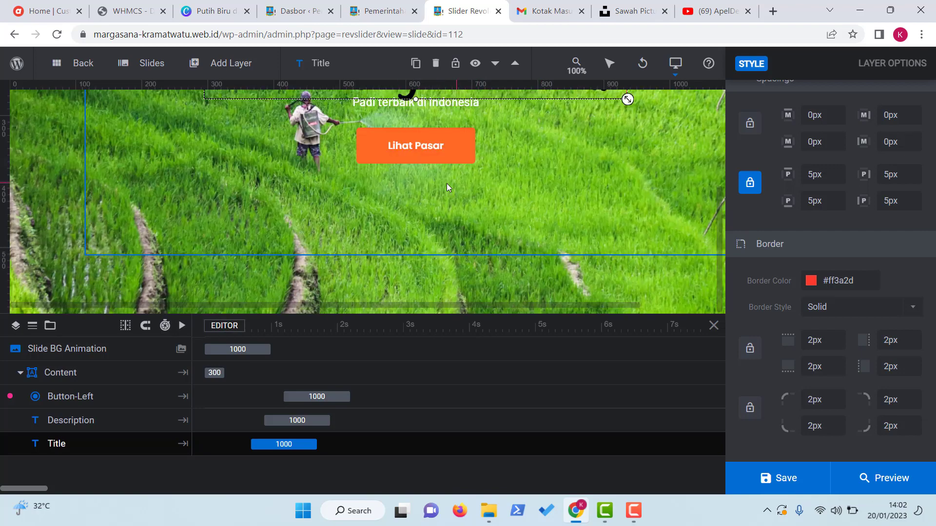
- Move the Lihat Pasar button slightly lower and shift the description text down between the title and the button
click(434, 155)
drag(427, 142, 429, 163)
click(428, 105)
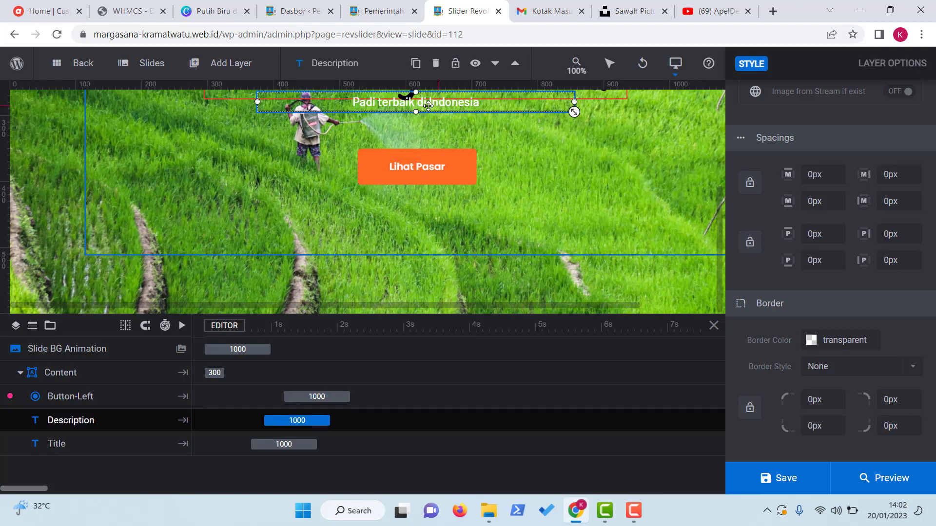
scroll(428, 106, up, 3)
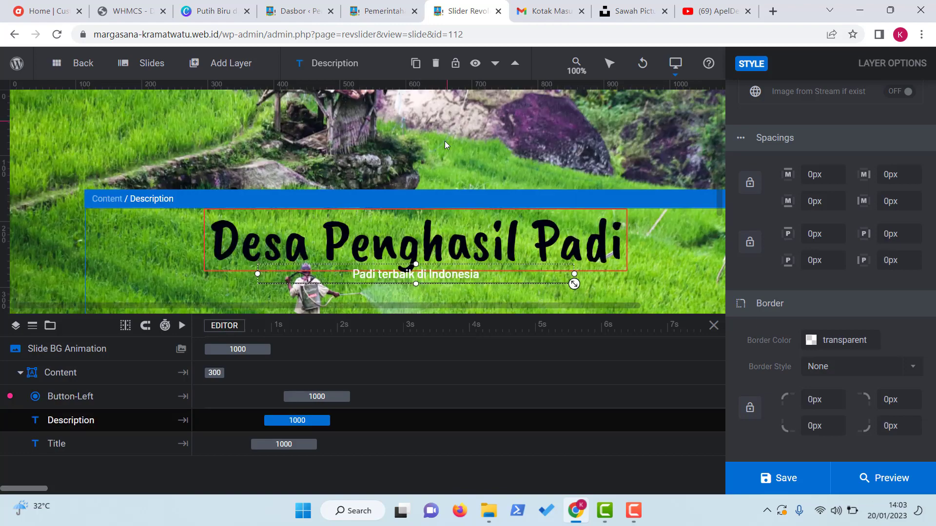
drag(441, 277, 429, 122)
scroll(443, 279, down, 3)
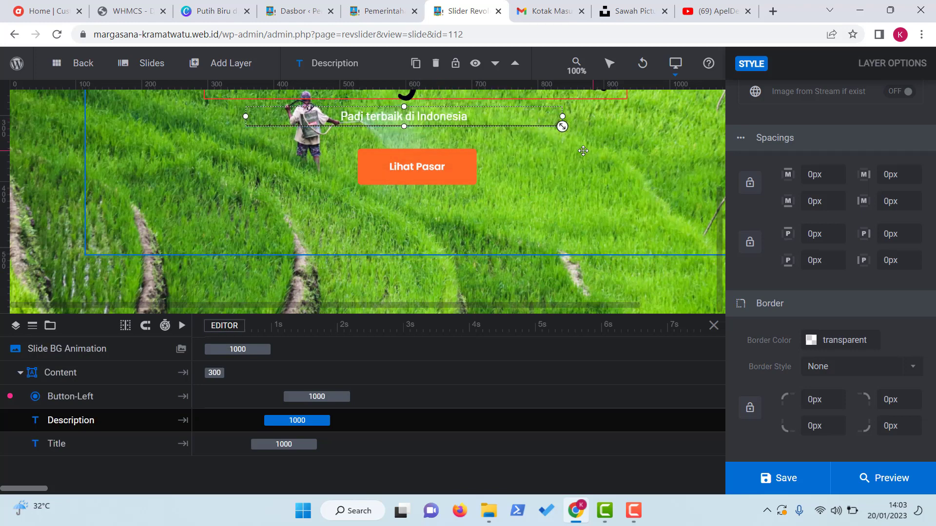
- Nudge the description text slightly to the right so it sits more centrally beneath the title
click(561, 166)
scroll(541, 177, up, 3)
scroll(507, 200, down, 3)
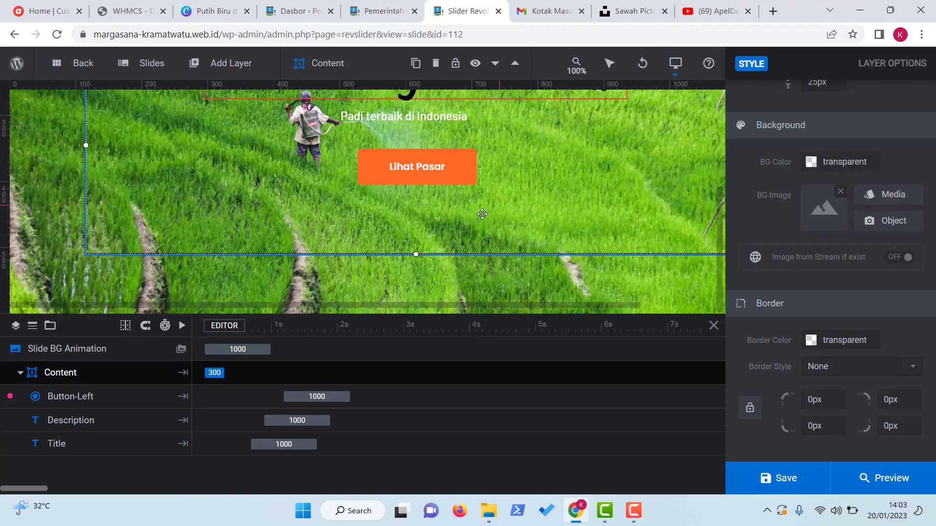
click(411, 130)
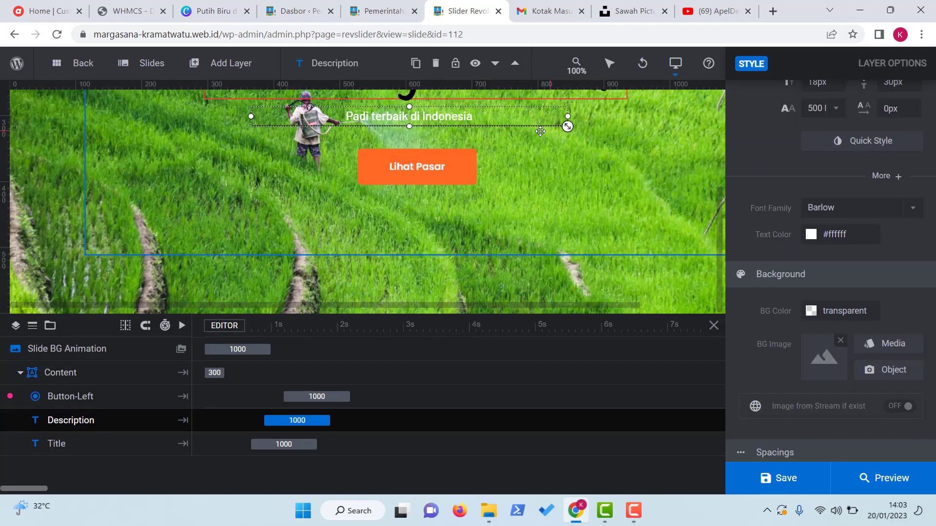
click(534, 166)
scroll(451, 226, up, 3)
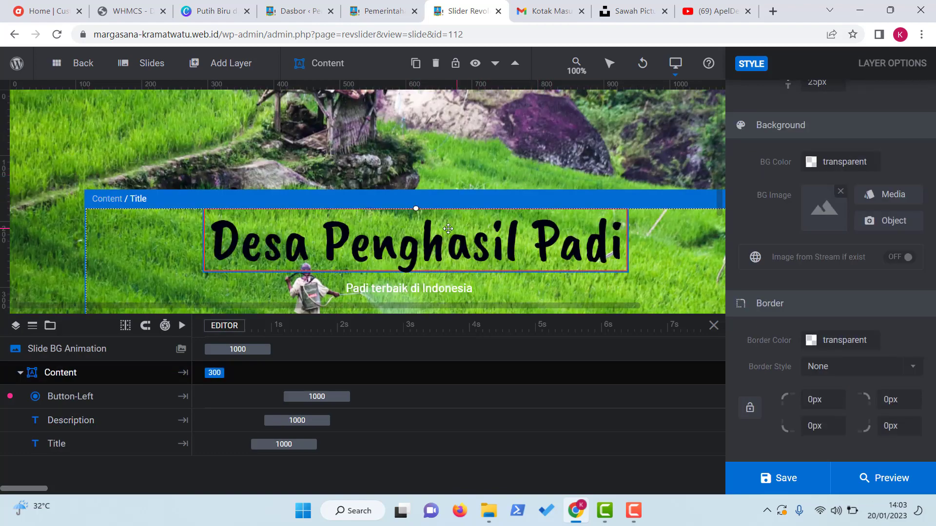
- Change the font family of the description "Padi terbaik di Indonesia" to Overpass
click(448, 293)
click(832, 209)
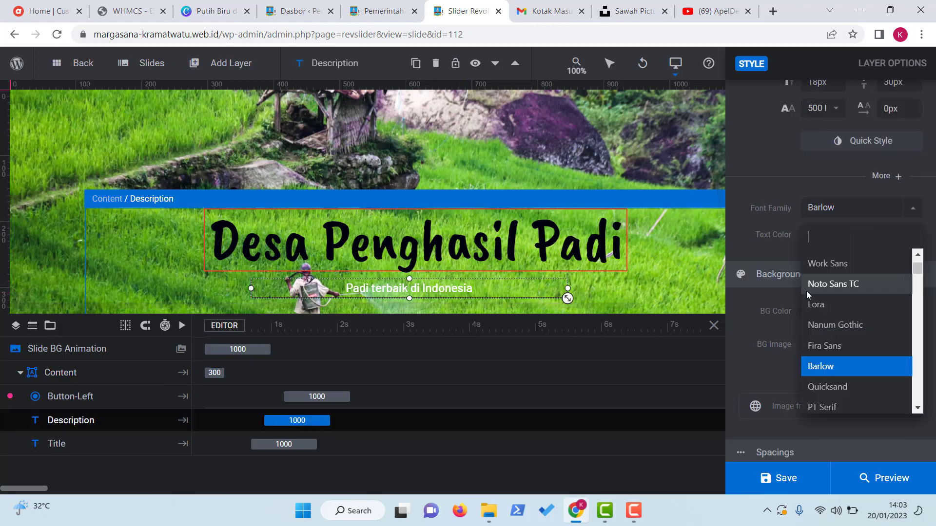
scroll(808, 294, down, 5)
click(824, 343)
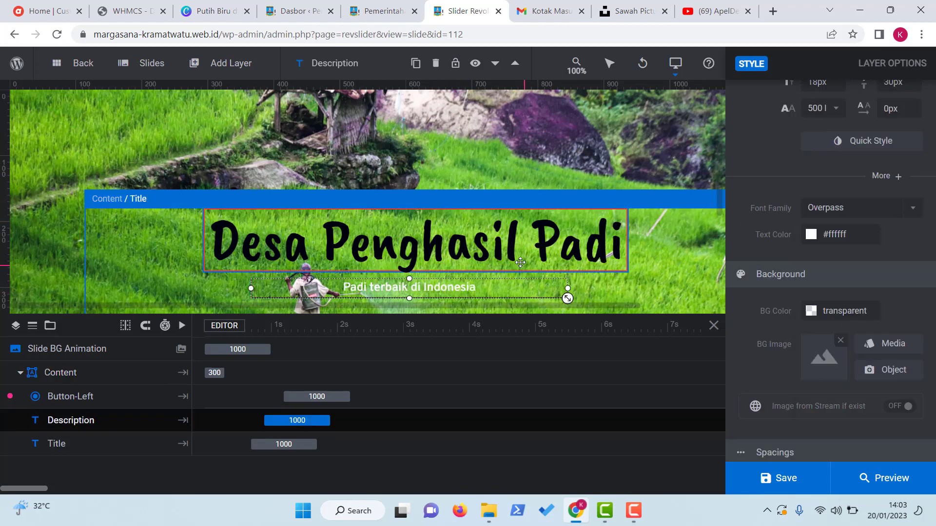
- Set the description's text color to black (#000000)
click(825, 238)
click(498, 297)
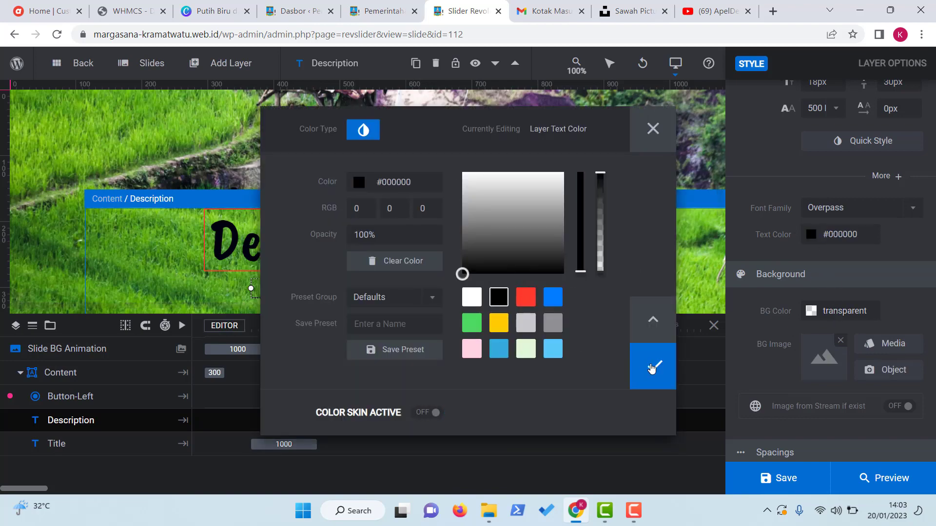
click(652, 369)
scroll(536, 283, down, 4)
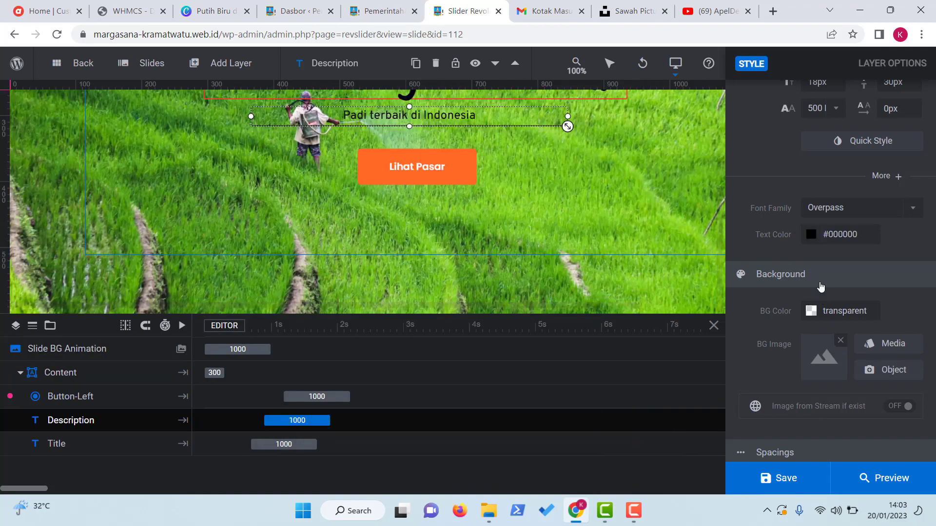
- Set the description's font size to 23px and check it against the title and button
scroll(821, 287, up, 5)
click(819, 298)
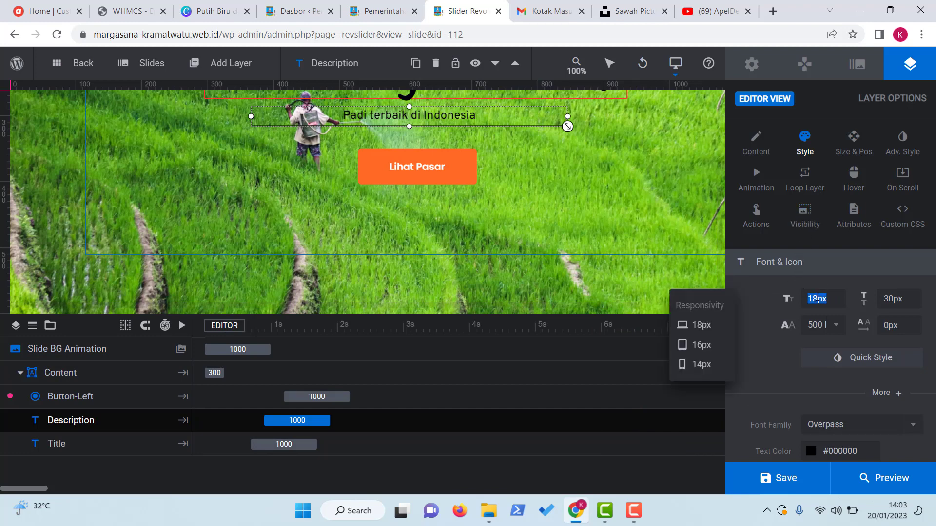
text(23)
click(768, 326)
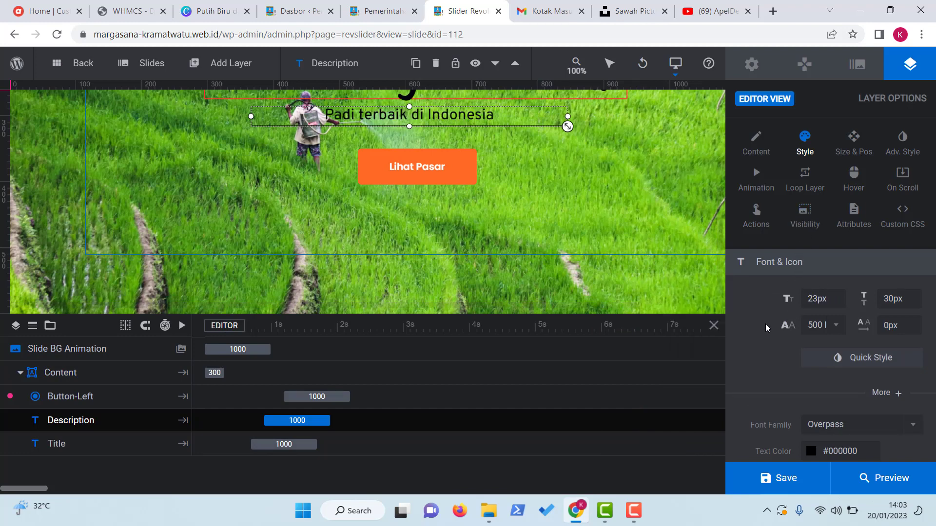
scroll(463, 251, up, 4)
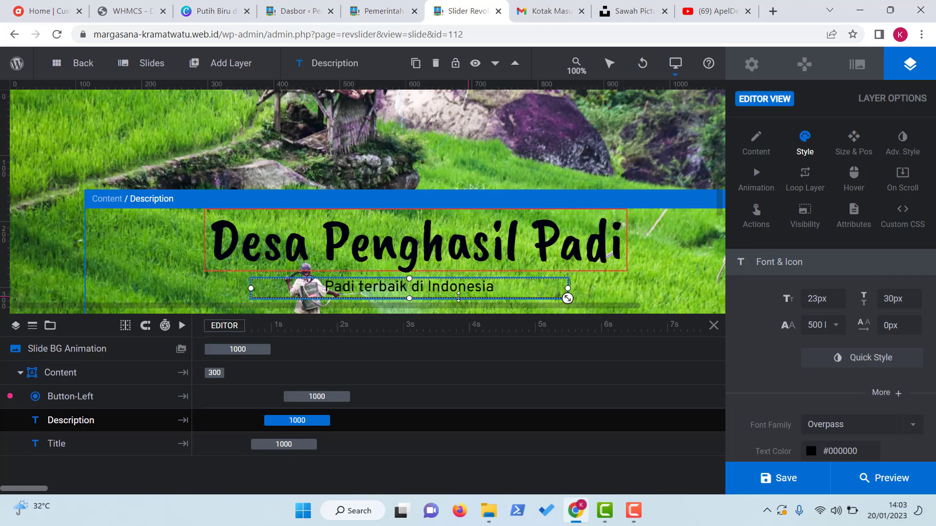
scroll(459, 273, down, 4)
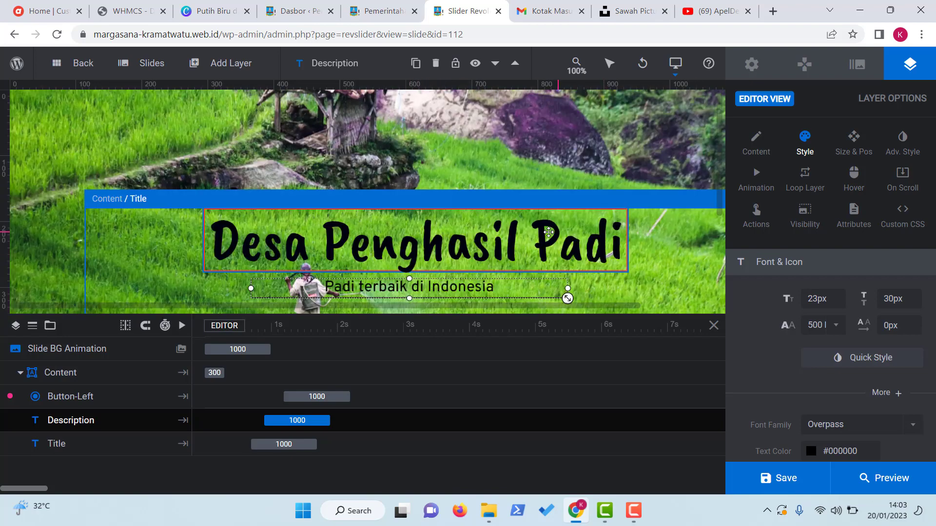
scroll(548, 232, up, 4)
scroll(460, 210, down, 4)
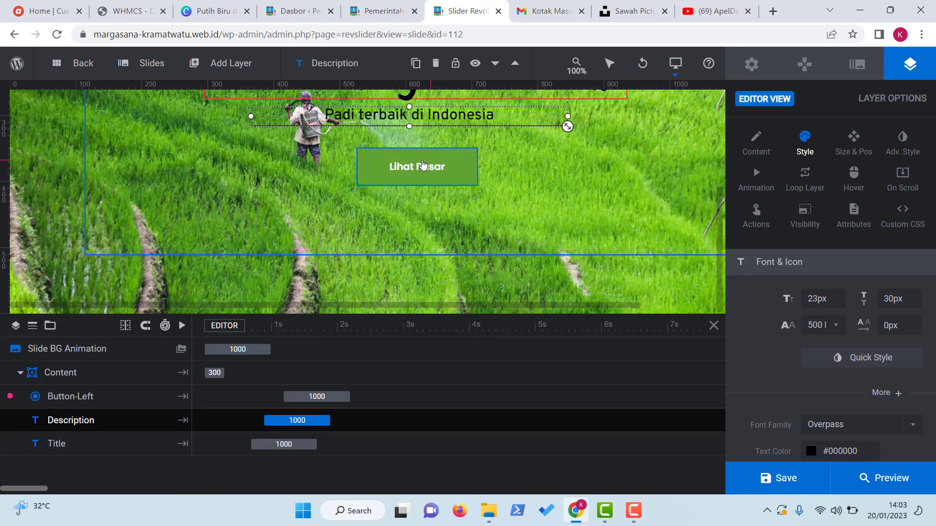
- Open the Simple Link action settings of the Lihat Pasar button
click(442, 173)
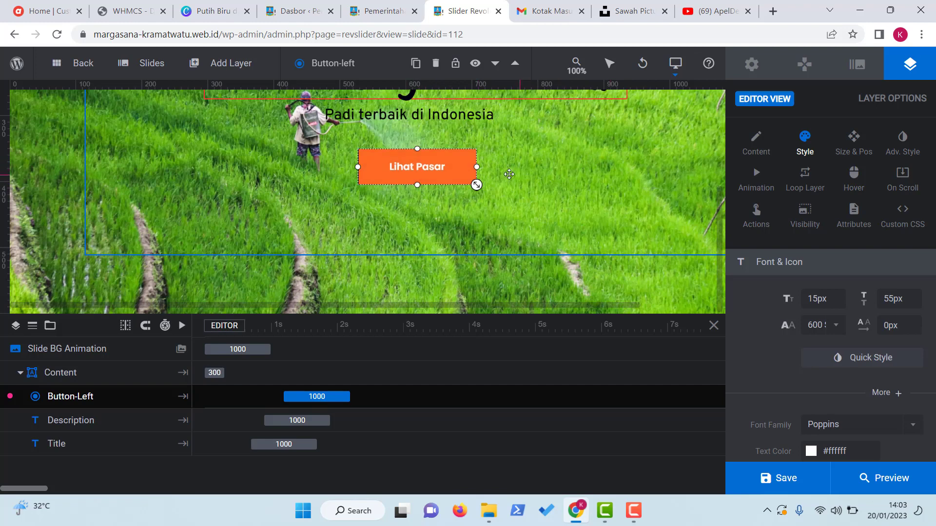
double_click(444, 178)
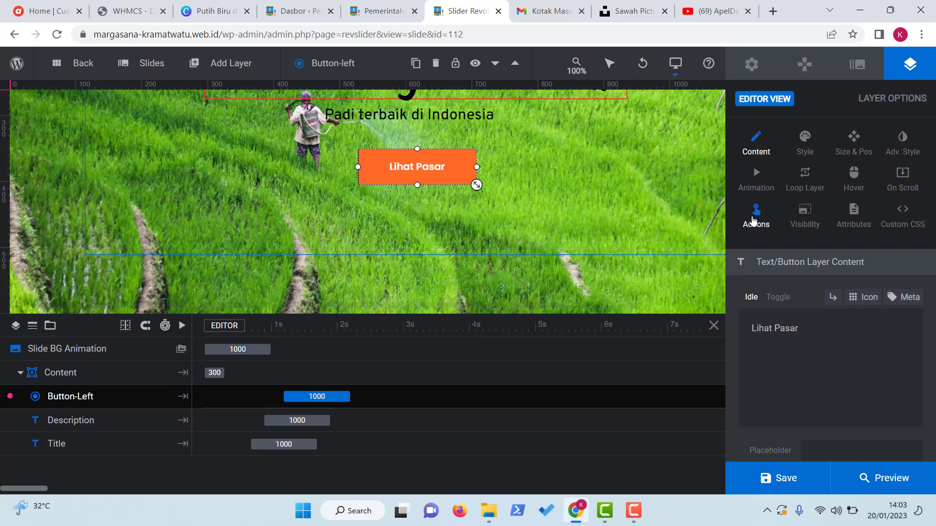
click(755, 215)
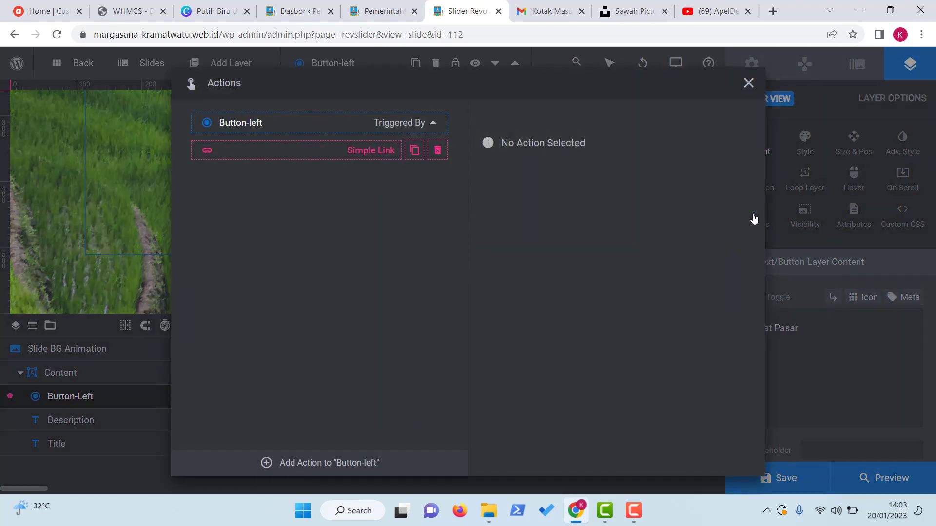
click(333, 151)
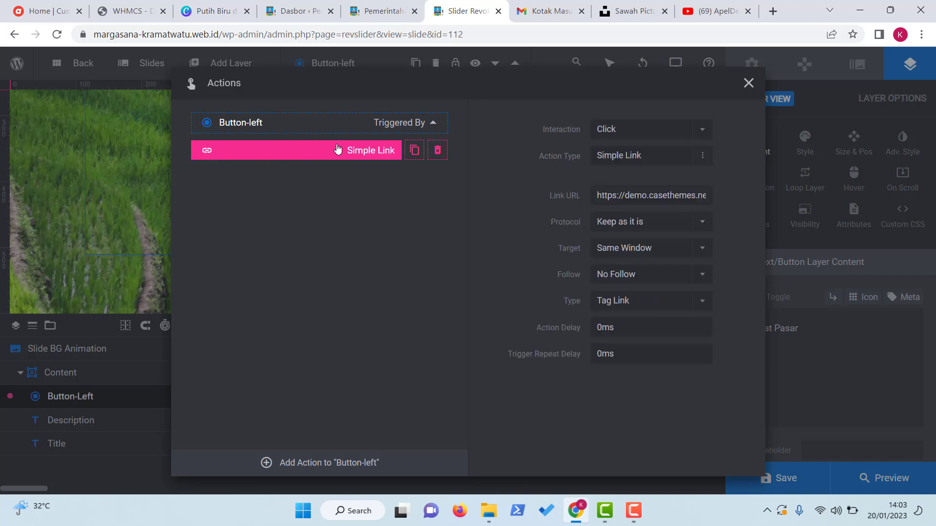
click(597, 195)
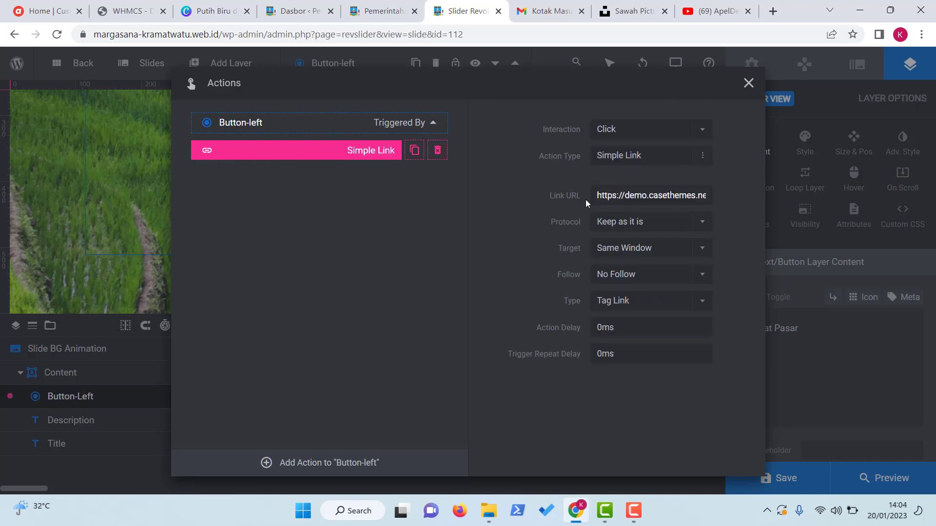
key(ctrl+a)
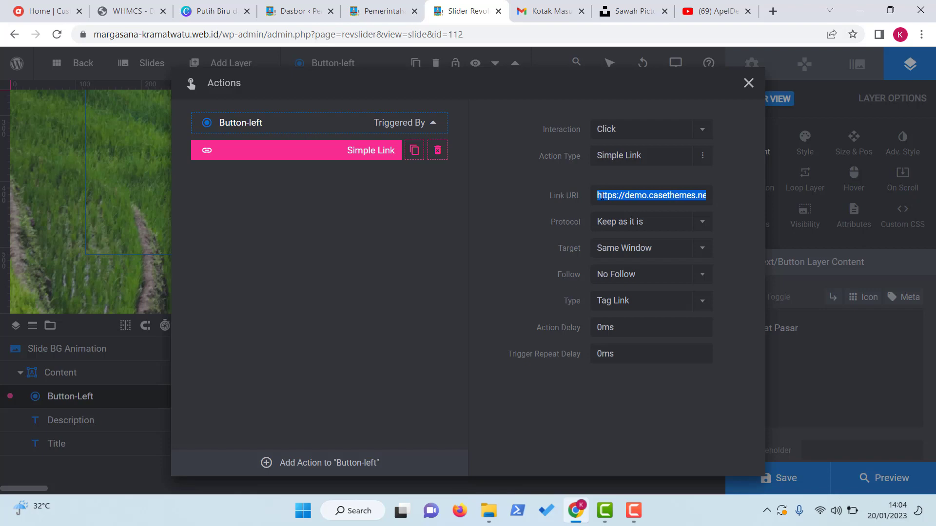
click(383, 11)
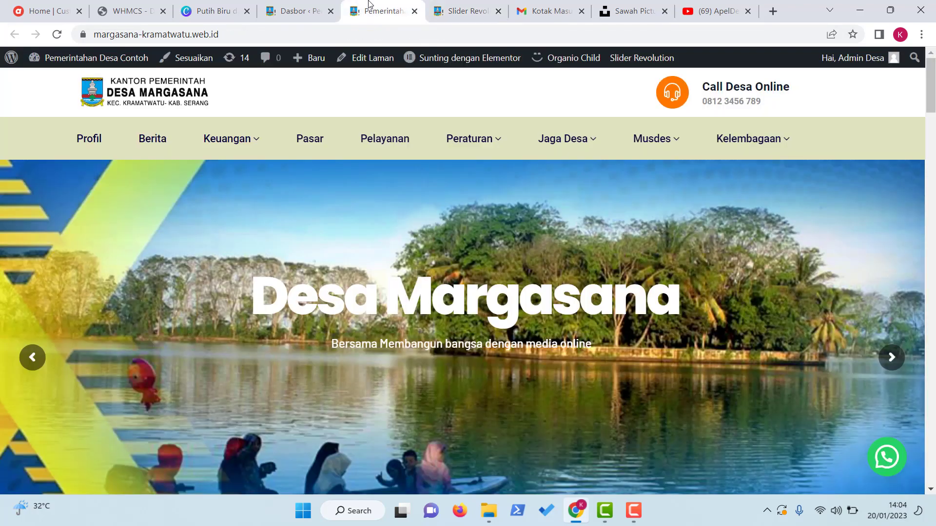
mouse_move(564, 145)
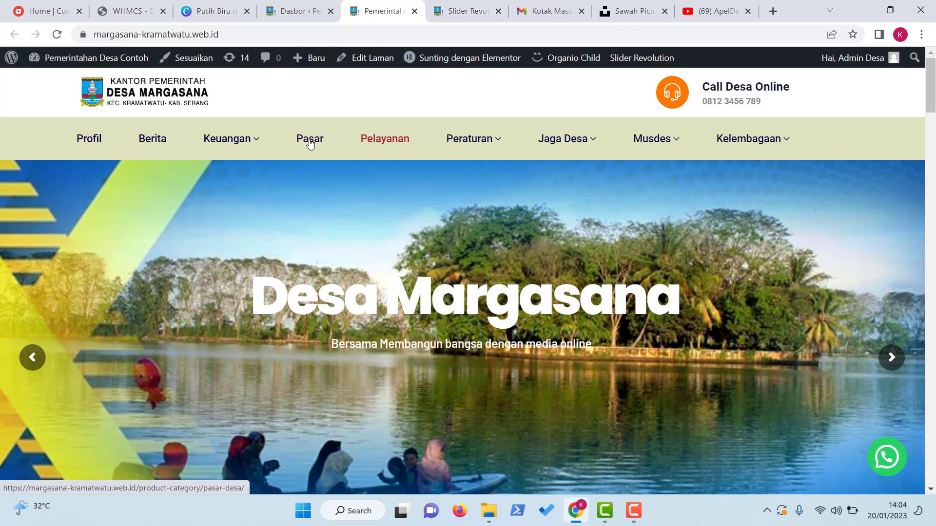
right_click(311, 141)
click(335, 223)
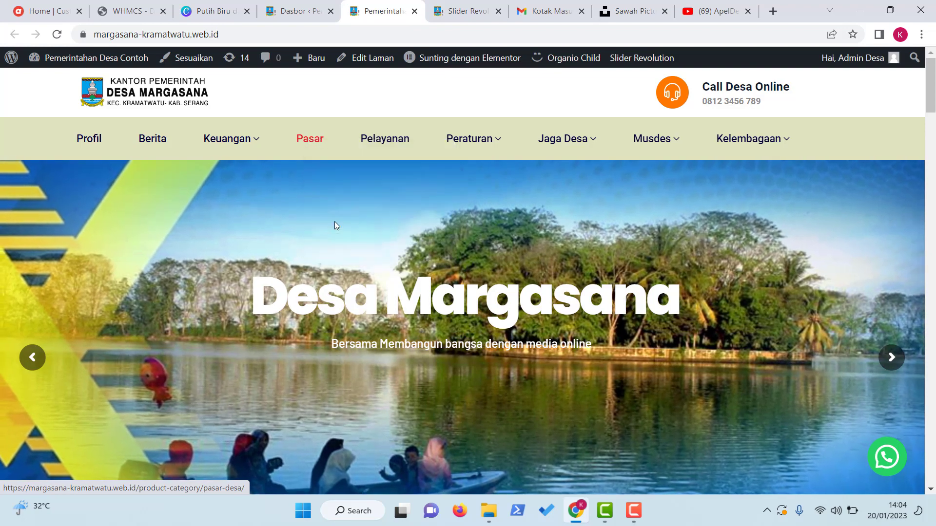
click(458, 7)
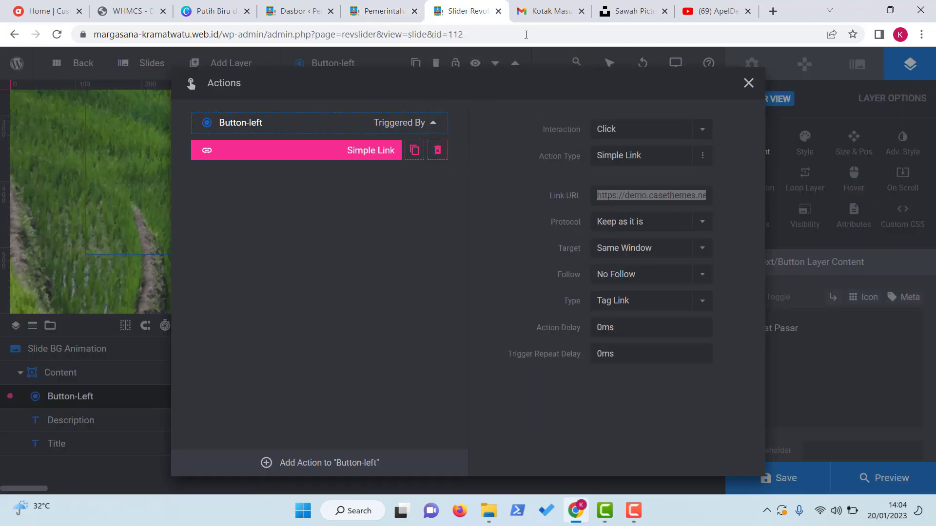
key(ctrl+v)
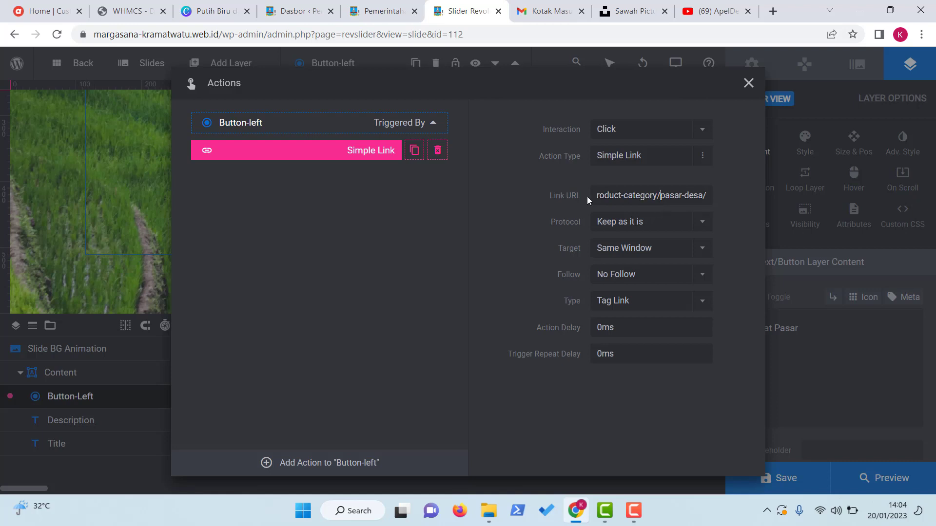
- Examine the target window options of the button's link, then close the action settings and view the whole slide
click(637, 253)
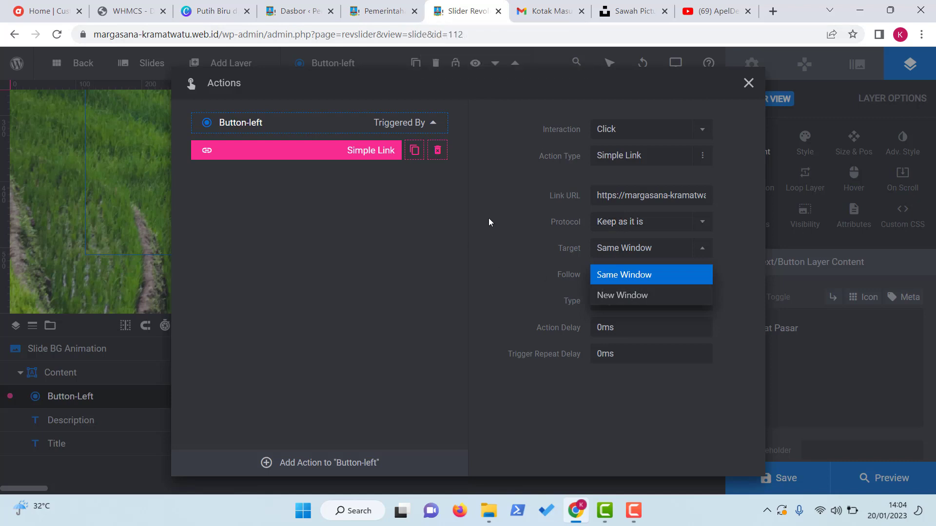
click(501, 251)
click(638, 254)
click(636, 252)
click(637, 252)
click(637, 251)
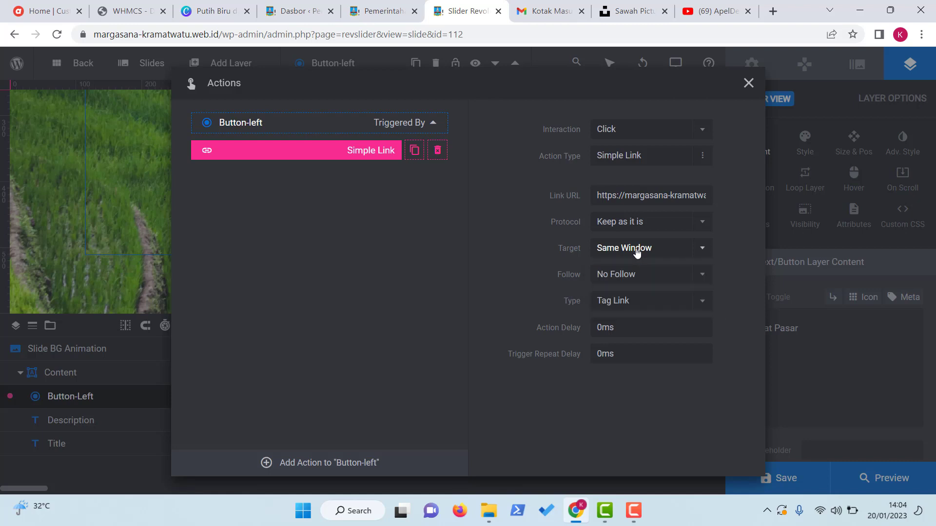
click(636, 252)
click(520, 212)
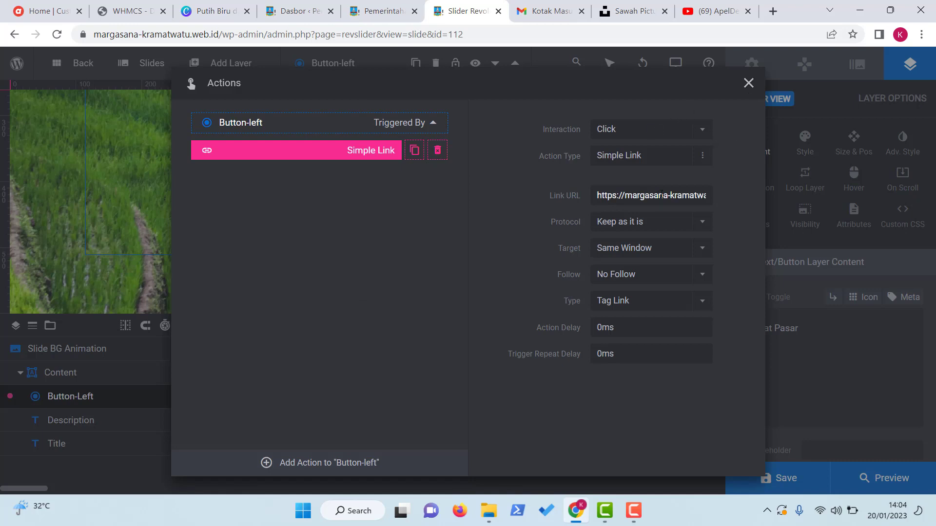
click(749, 83)
scroll(480, 219, up, 3)
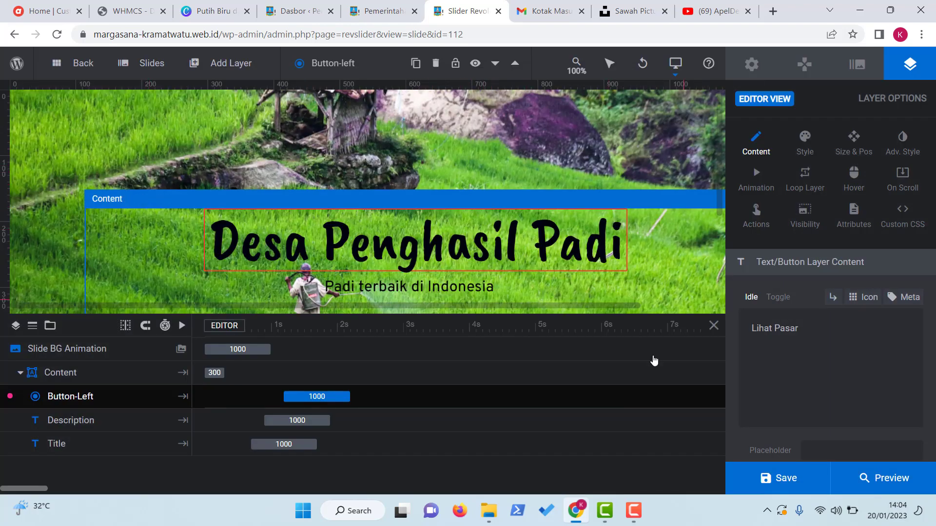
- Preview the slider and page to the rice-field slide to examine its title, description and Lihat Pasar button
click(864, 482)
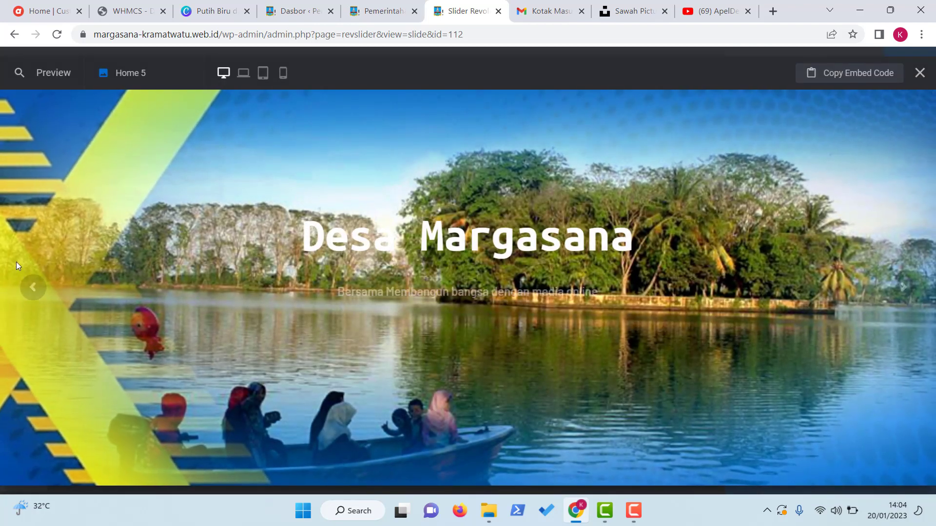
click(33, 291)
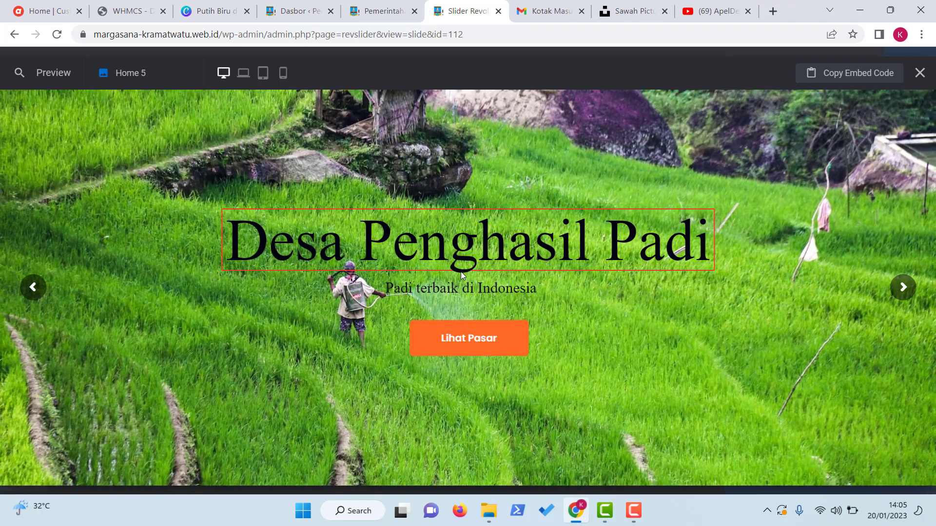
click(33, 289)
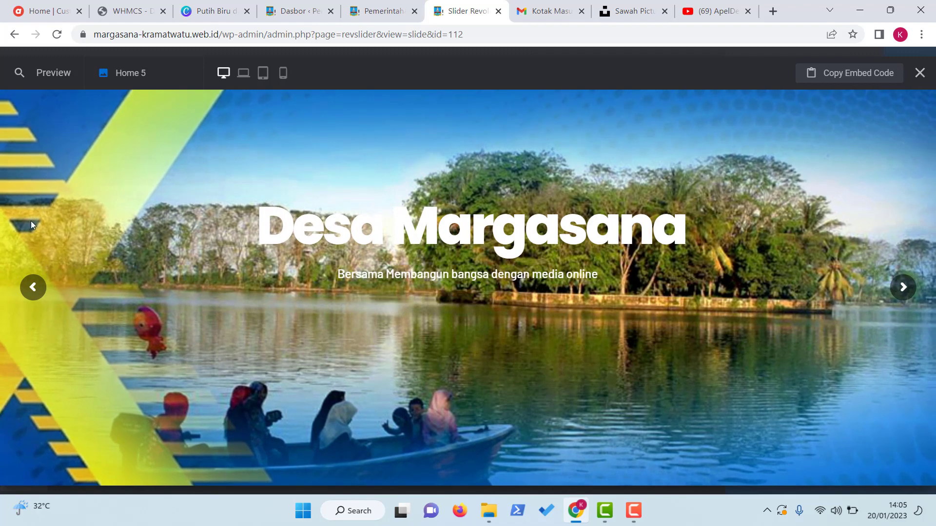
click(28, 292)
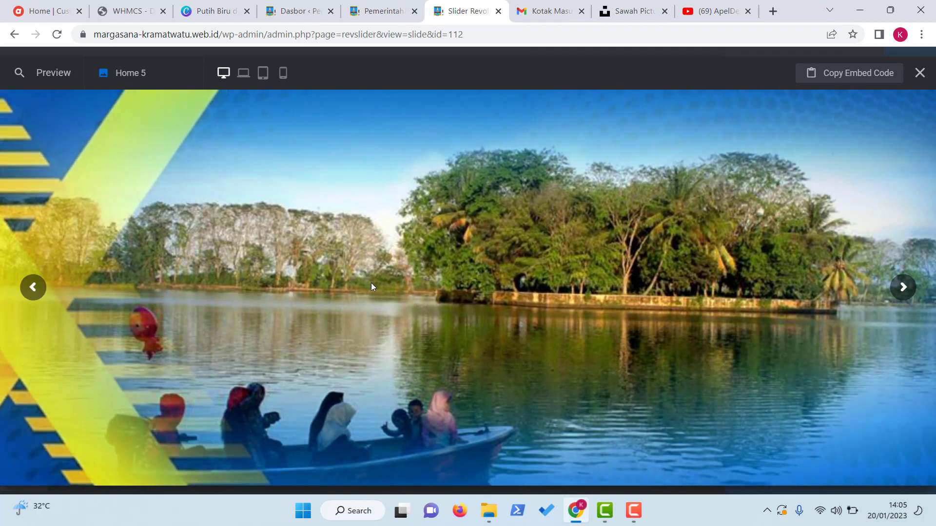
click(46, 287)
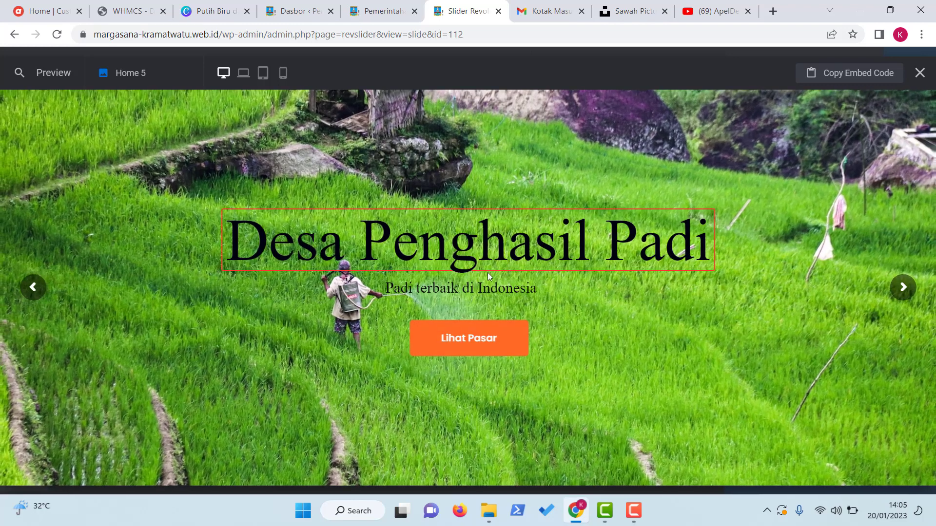
- Close the preview and set the padding of the Desa Penghasil Padi title to 10 px on all sides
click(921, 73)
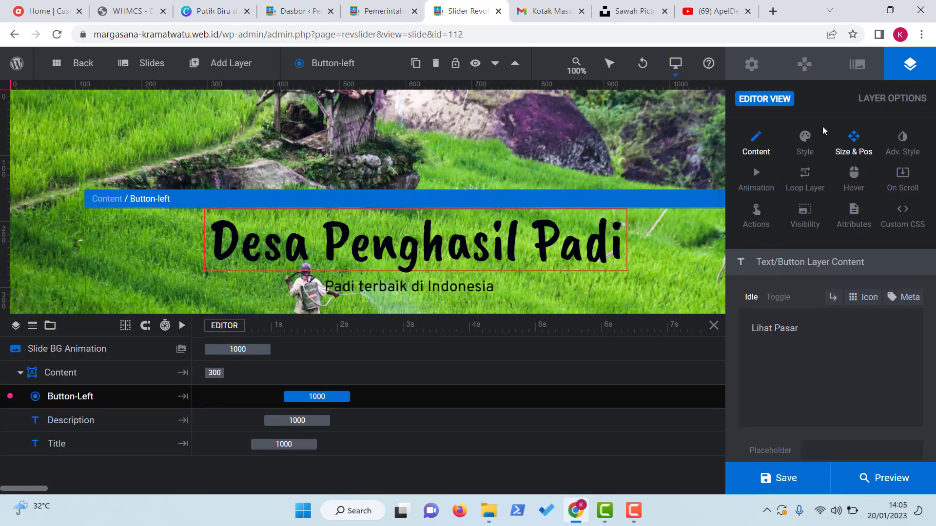
click(807, 143)
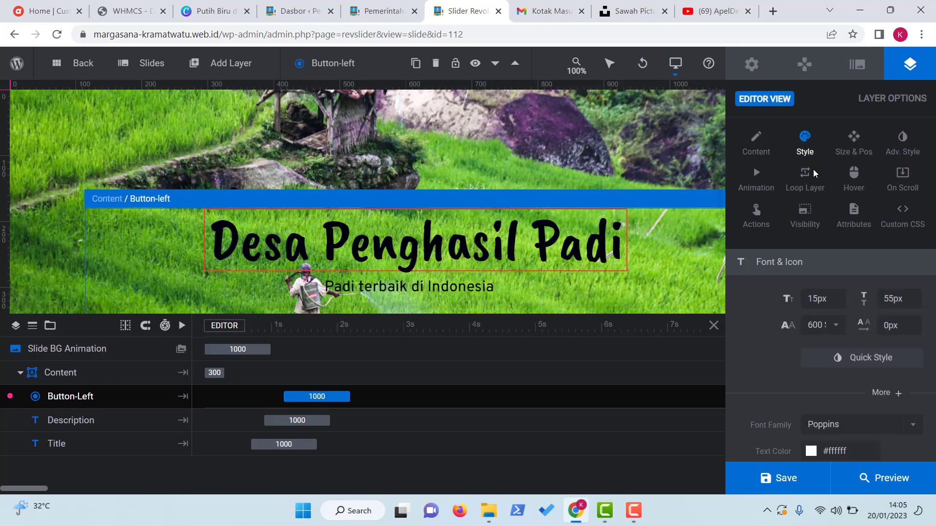
click(586, 227)
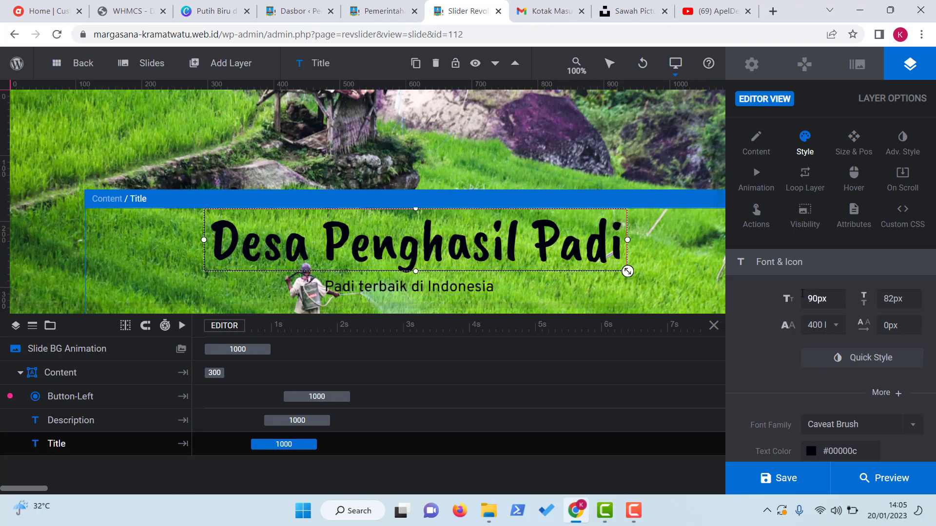
scroll(800, 296, down, 10)
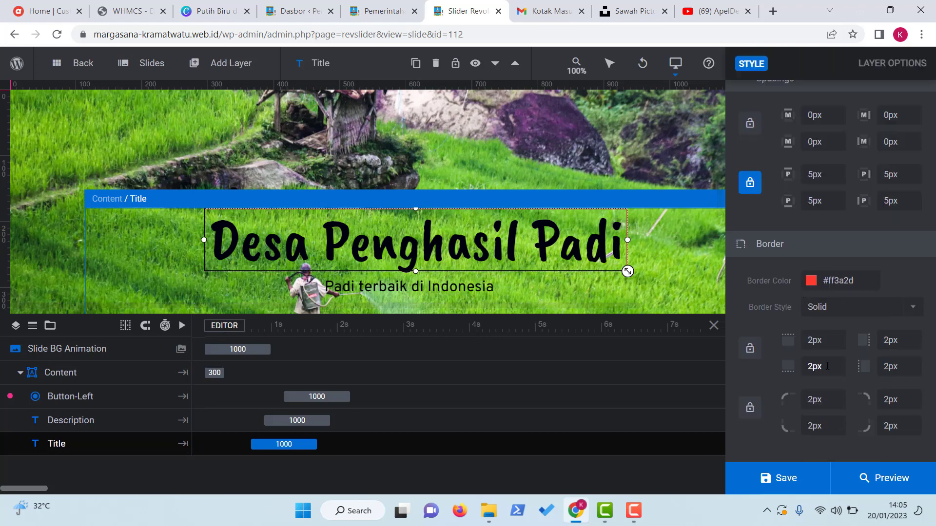
click(815, 176)
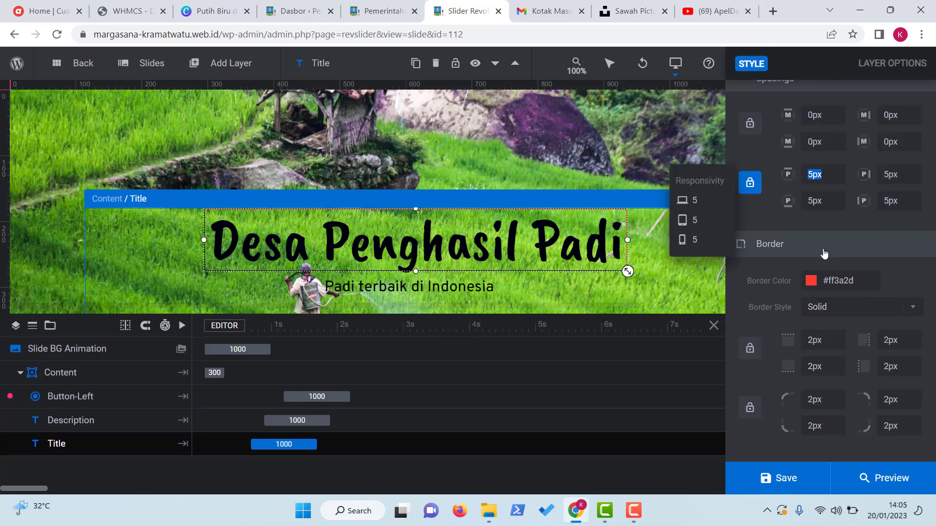
text(10)
key(Return)
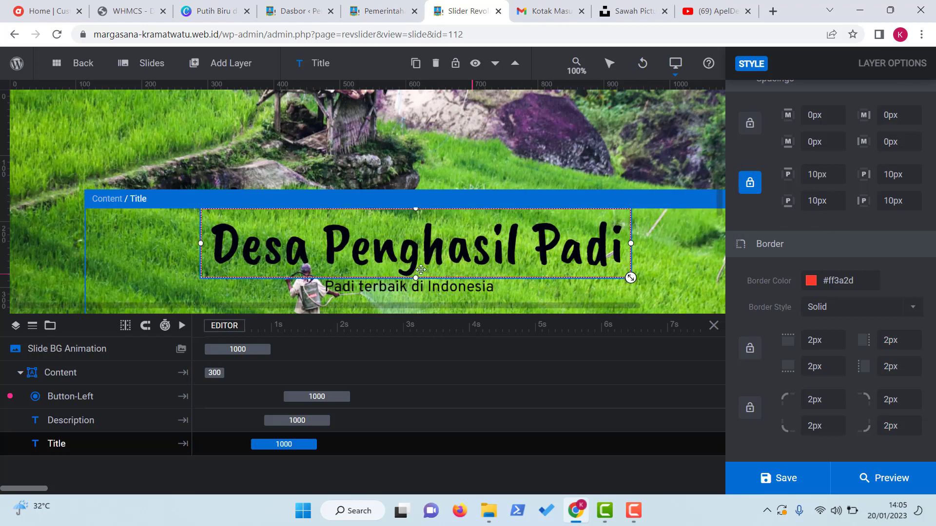
- Preview the slider and page to the rice-field slide to examine the spacing between the title and its border
click(865, 477)
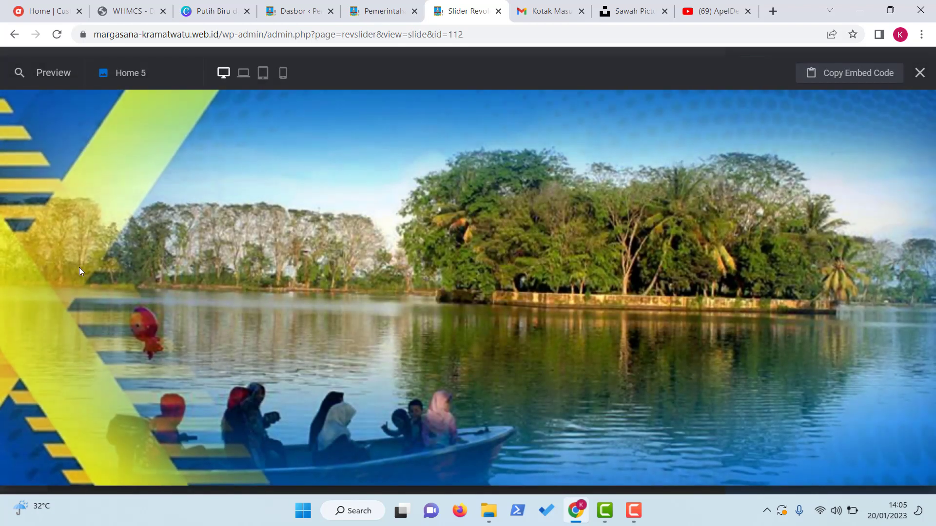
click(34, 289)
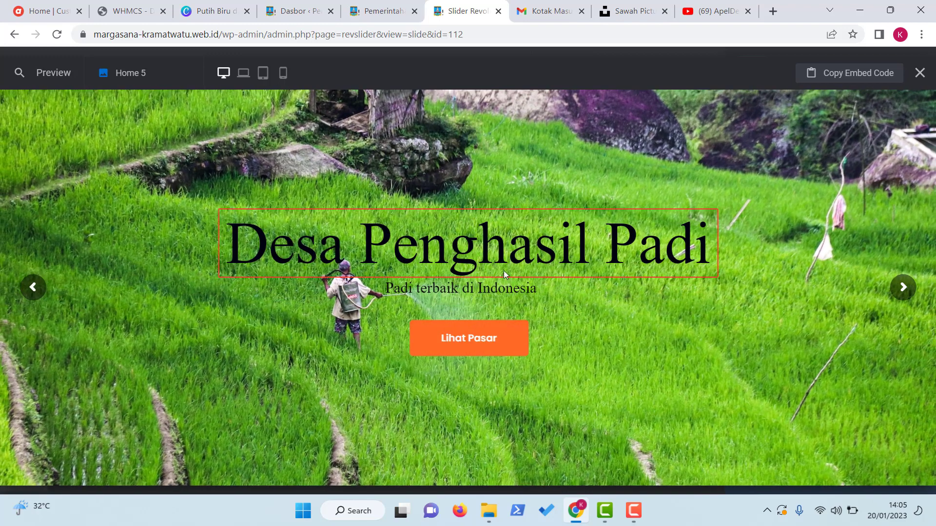
click(40, 295)
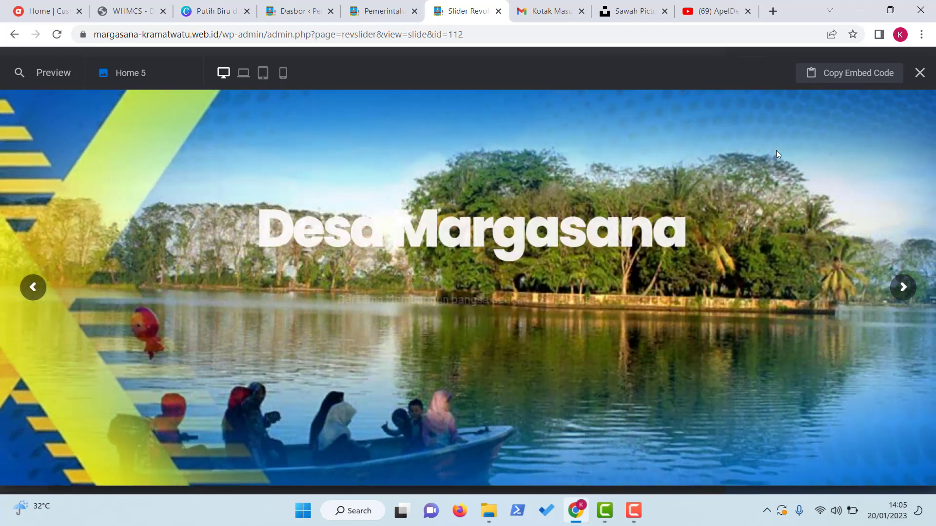
click(920, 72)
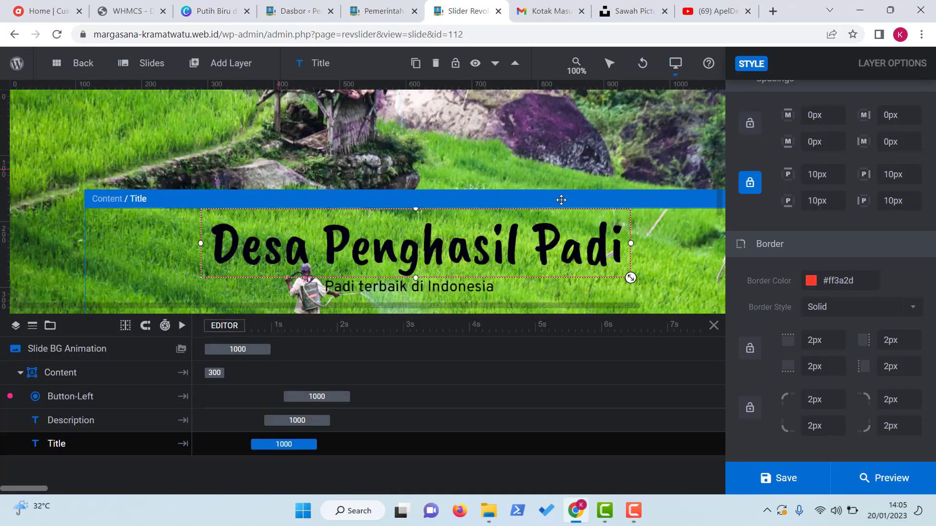
- Check the lower part of the rice-field slide with its Lihat Pasar button and save the slide
scroll(541, 219, down, 3)
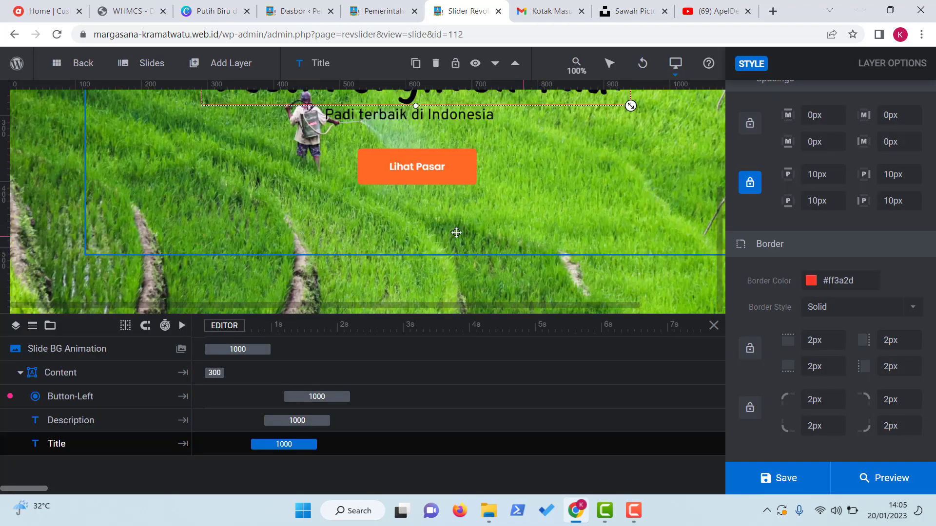
mouse_move(824, 468)
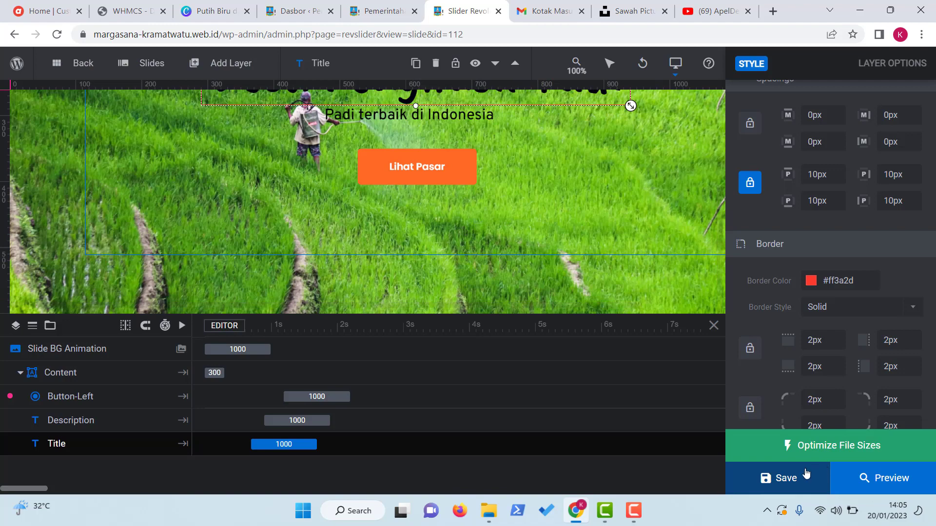
click(778, 481)
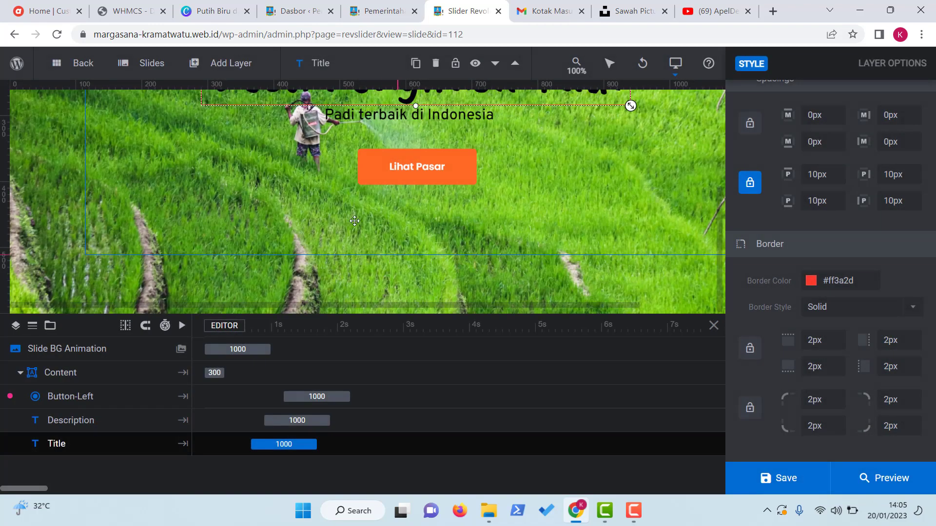
- Switch the editor to slide #1, the Desa Margasana slide, and save it
mouse_move(149, 70)
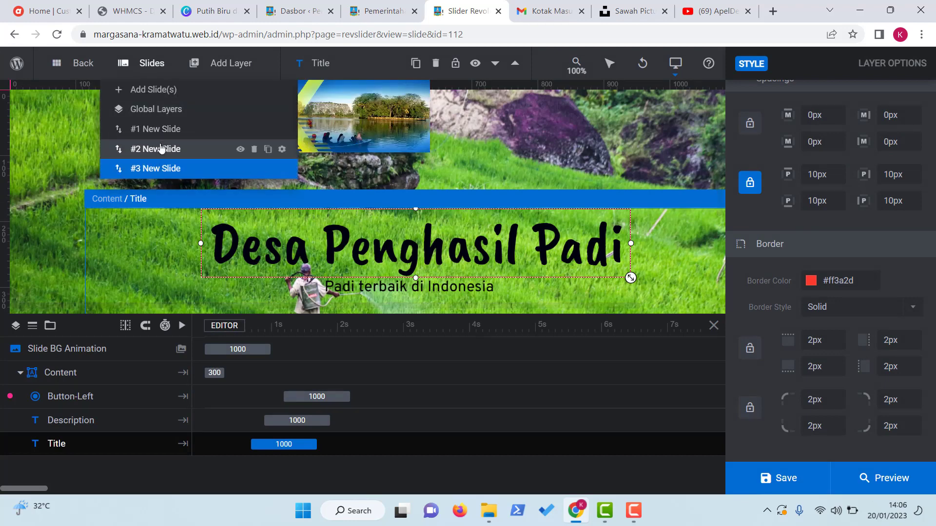
click(159, 129)
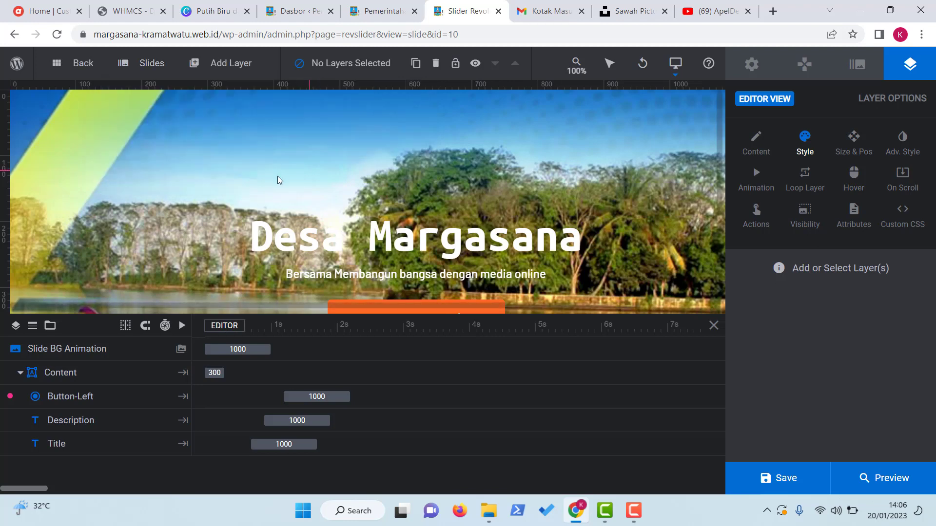
click(799, 475)
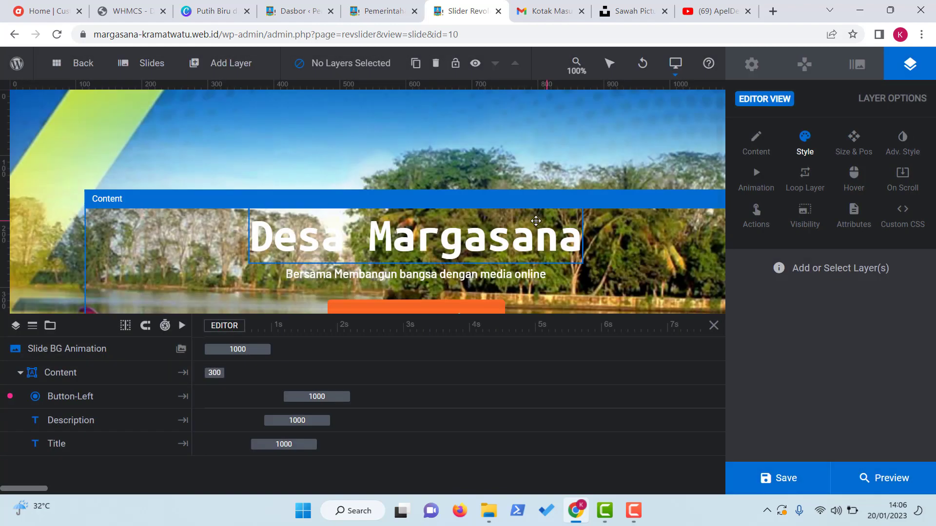
- Reload the village homepage and page its slider to the rice-field slide to examine the published title, description and button
click(387, 6)
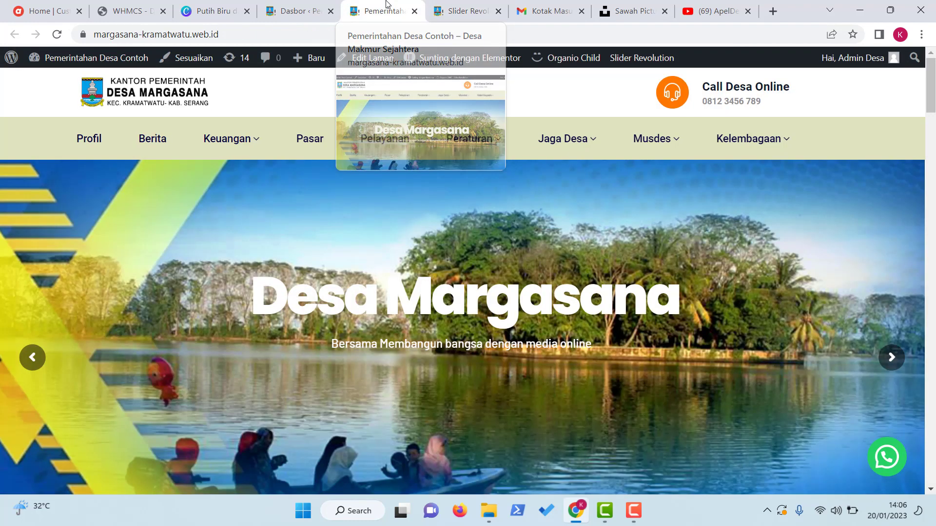
click(91, 58)
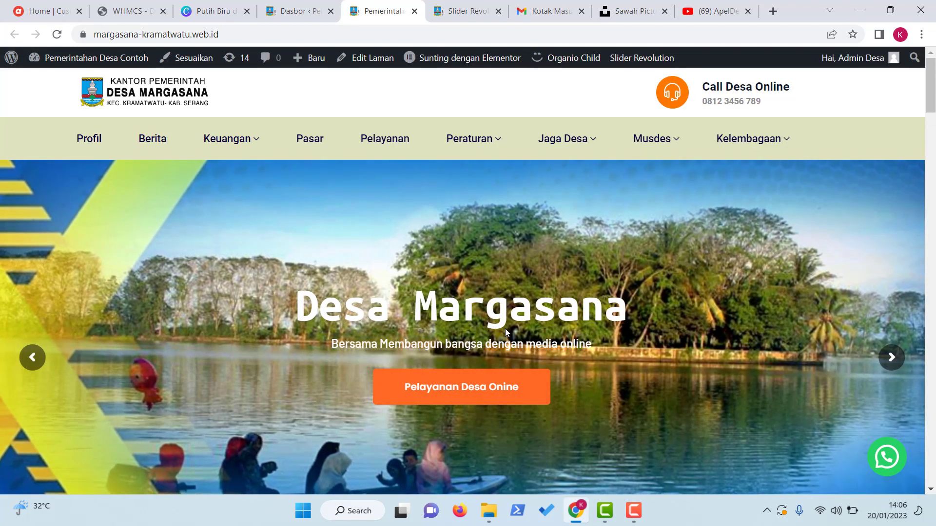
click(892, 359)
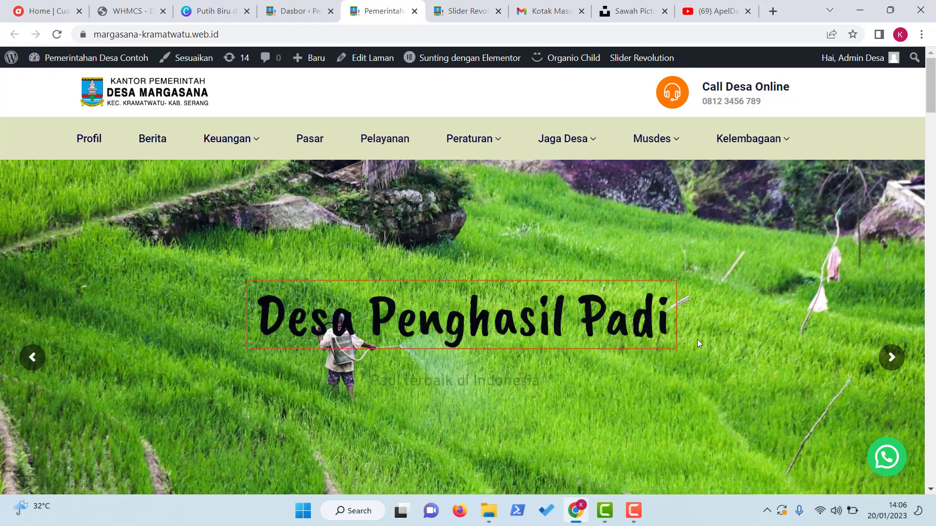
scroll(593, 343, down, 10)
scroll(593, 343, up, 10)
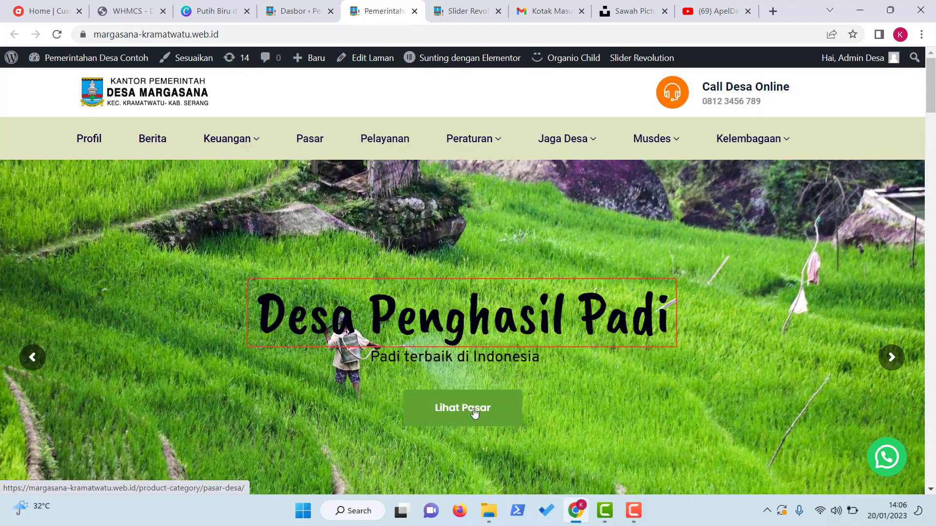
- Follow the Lihat Pasar button on the live slide and look through the products on the page it opens
click(475, 413)
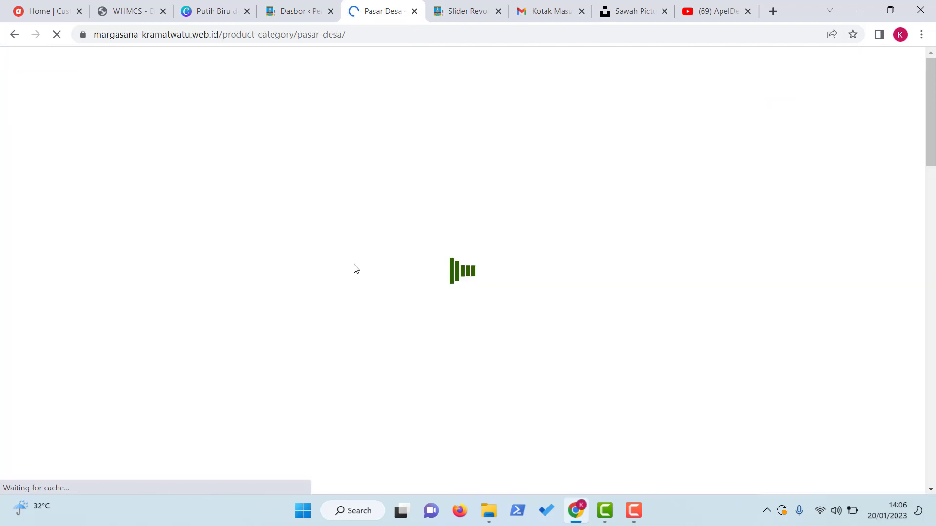
scroll(368, 251, down, 10)
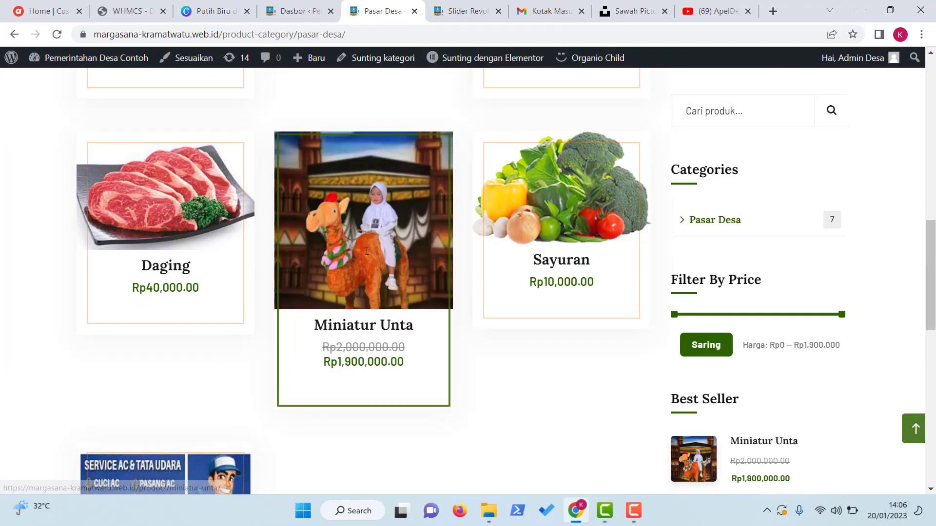
scroll(367, 251, up, 10)
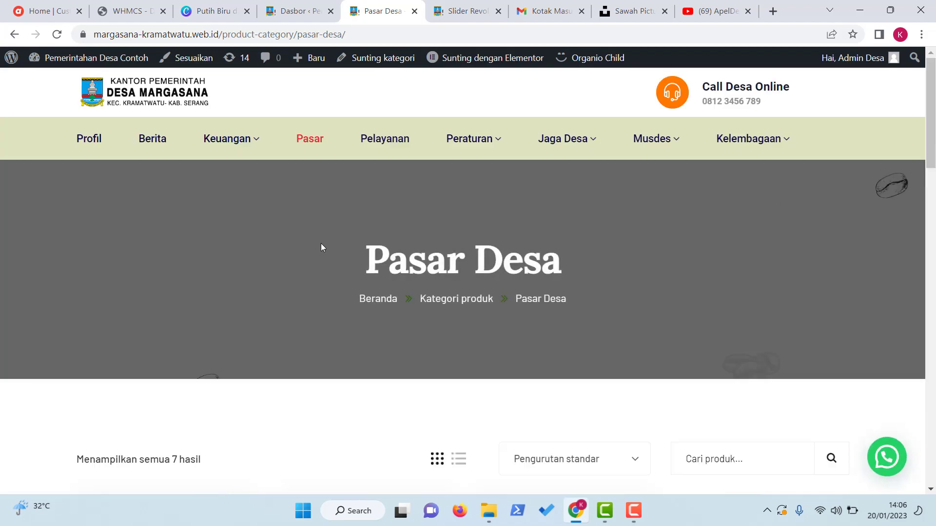